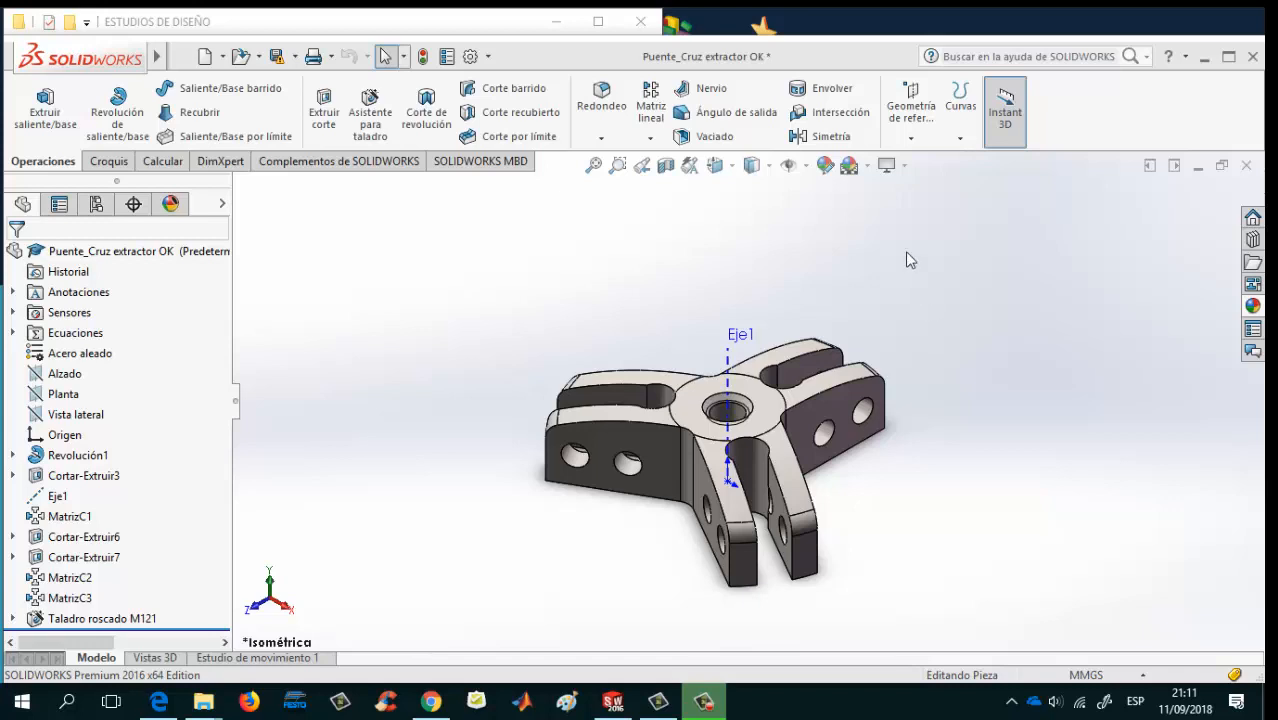
# Make sure the SOLIDWORKS Simulation add-in is active and loads at startup
pyautogui.click(472, 58)
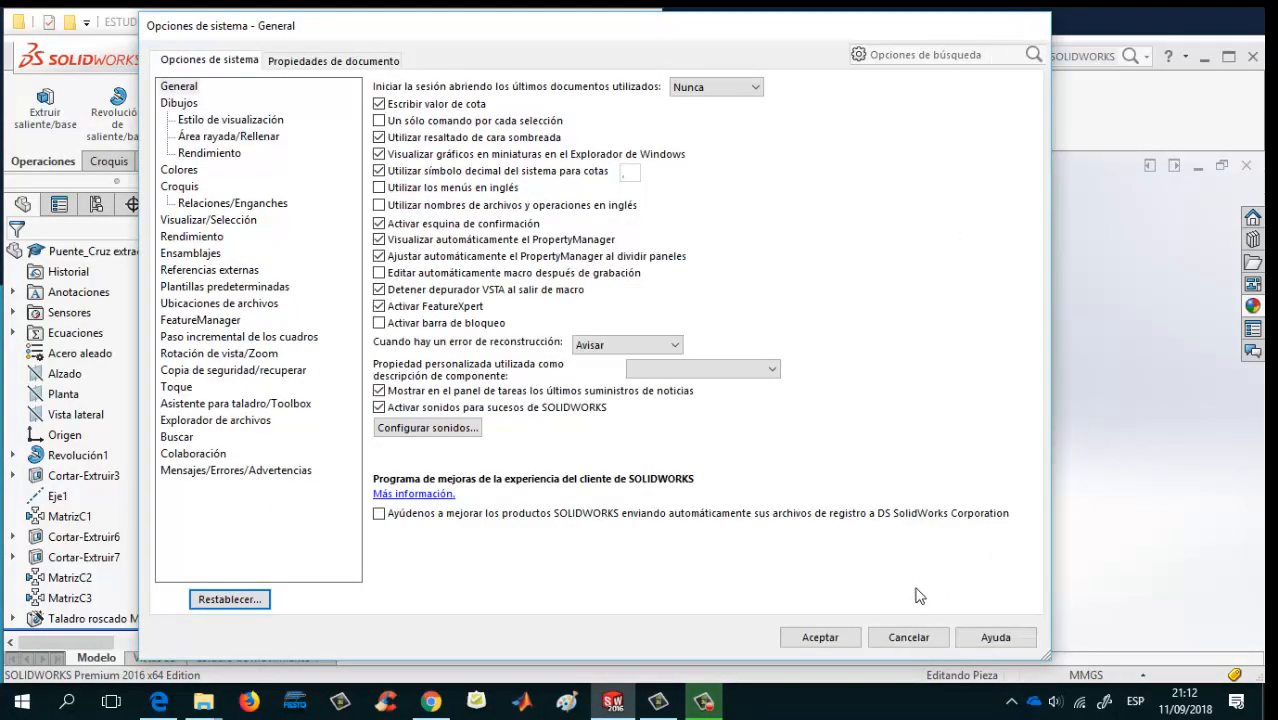
pyautogui.click(906, 637)
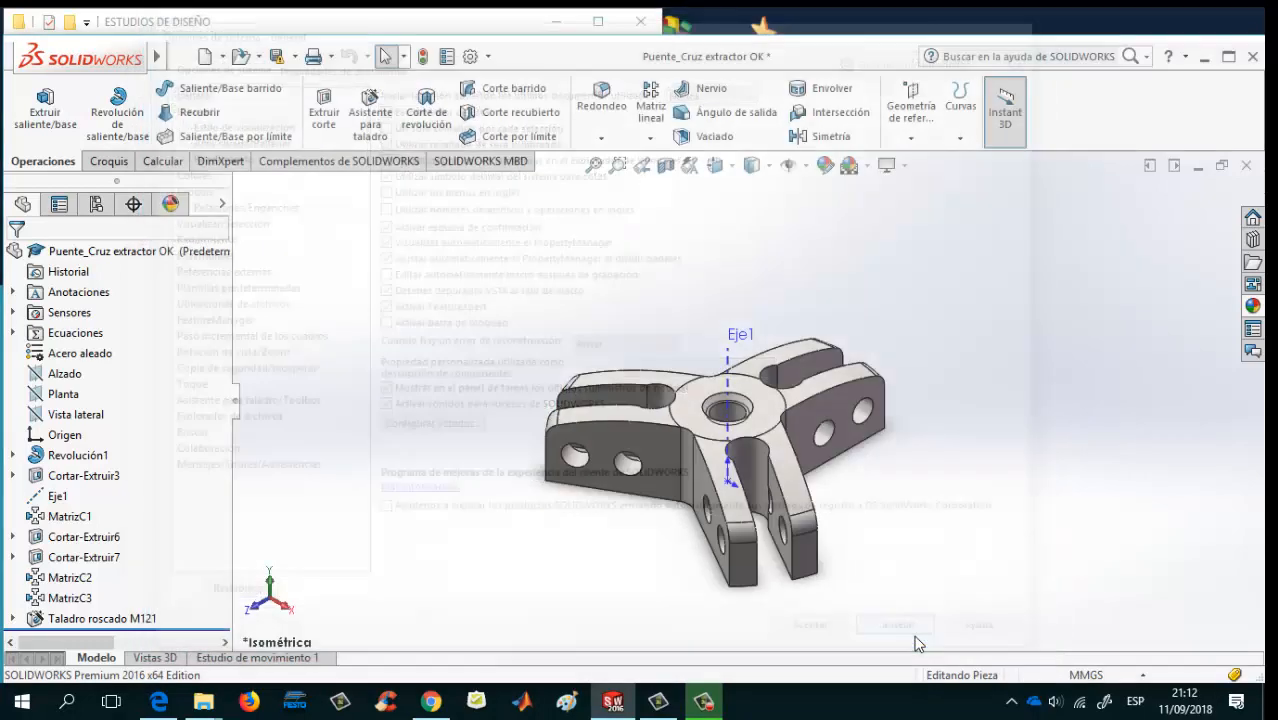
pyautogui.click(488, 56)
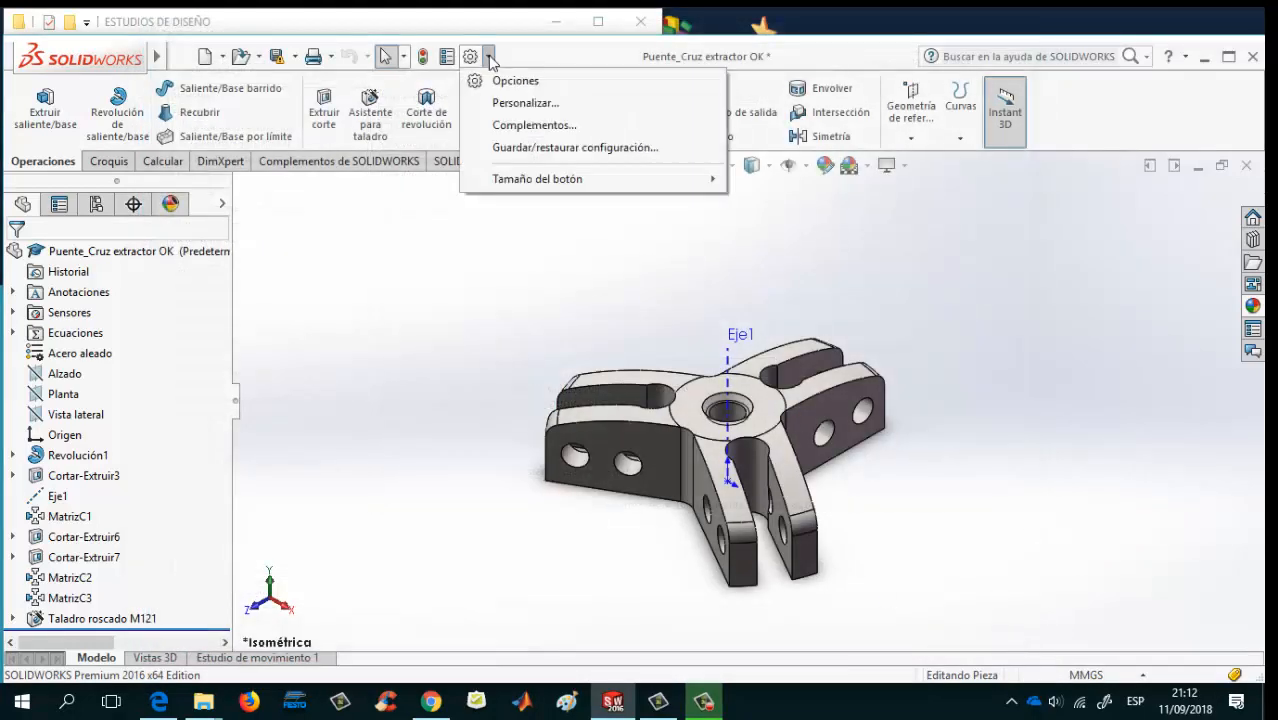
pyautogui.click(522, 125)
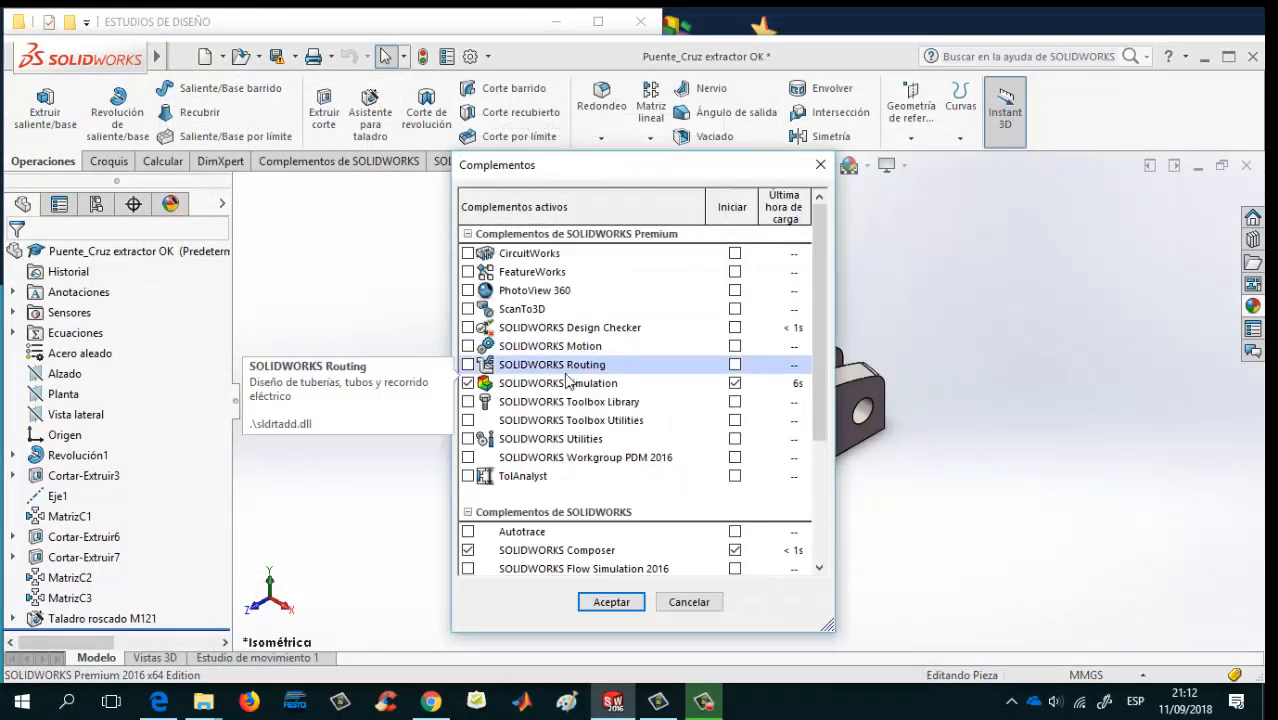
pyautogui.click(470, 384)
pyautogui.click(470, 384)
pyautogui.click(611, 603)
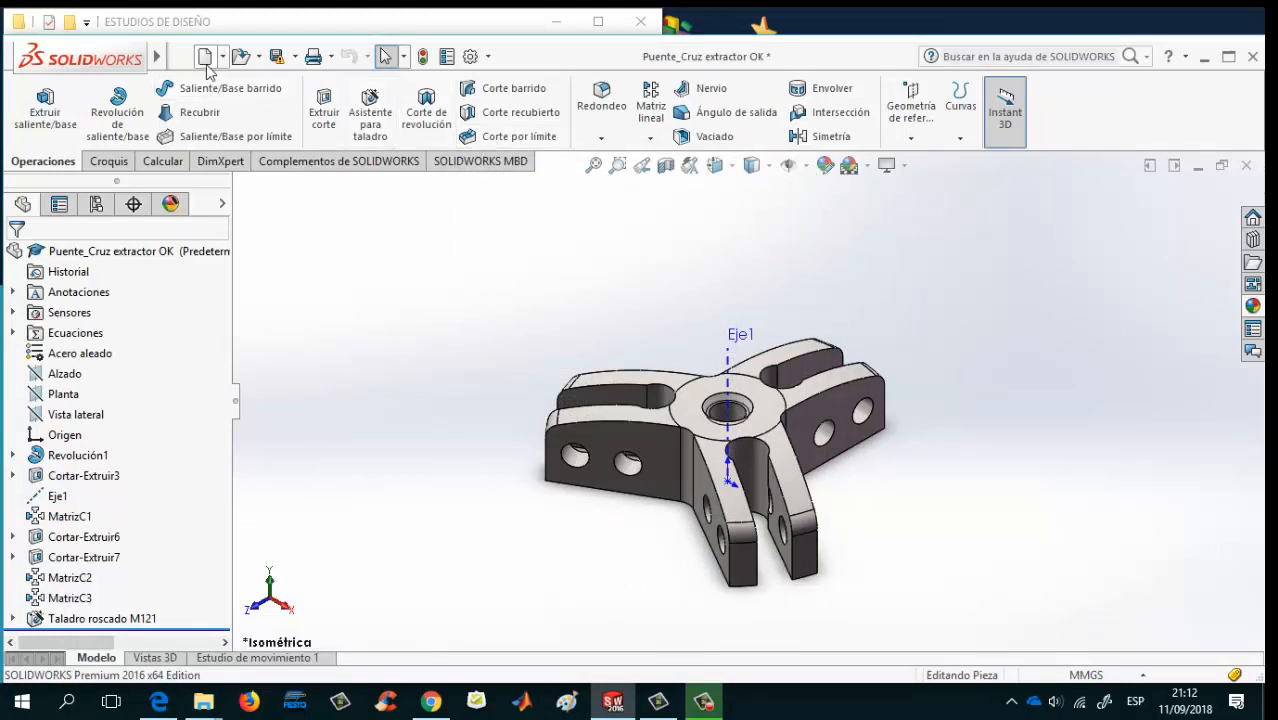
pyautogui.moveTo(157, 62)
pyautogui.click(456, 57)
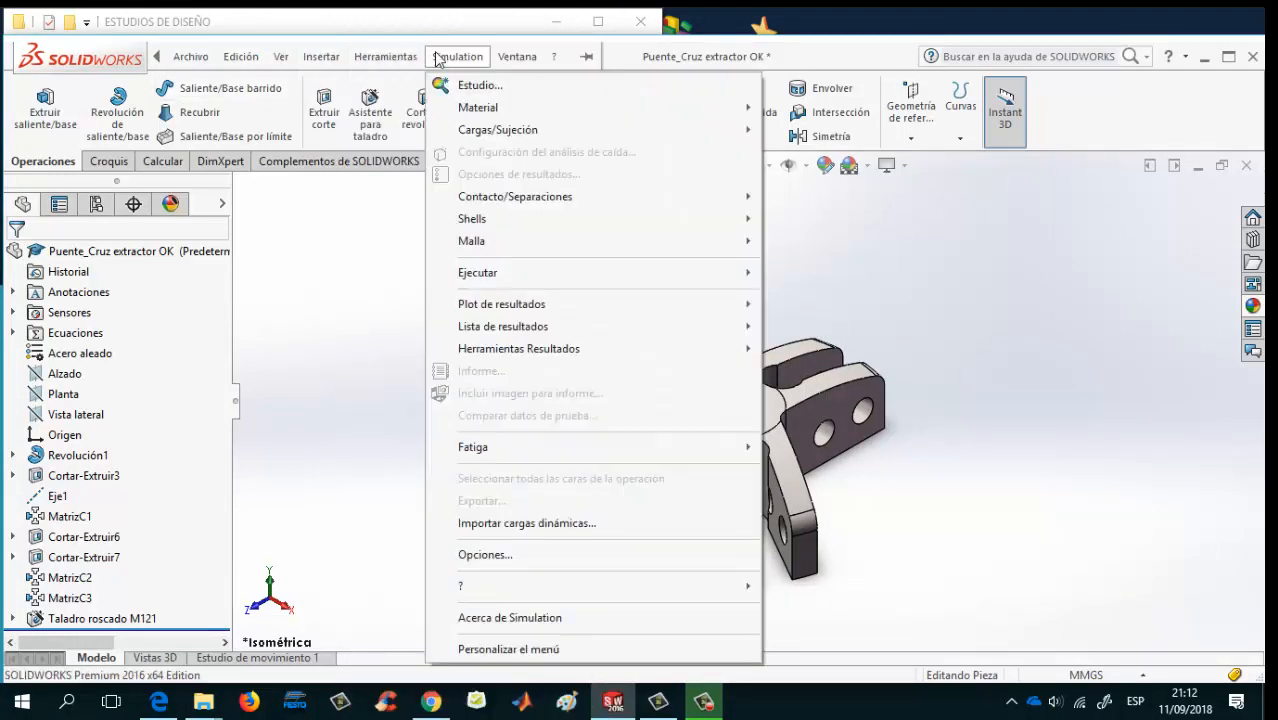
pyautogui.click(385, 199)
# Add the Simulation command set to the CommandManager and display its commands
pyautogui.rightClick(410, 168)
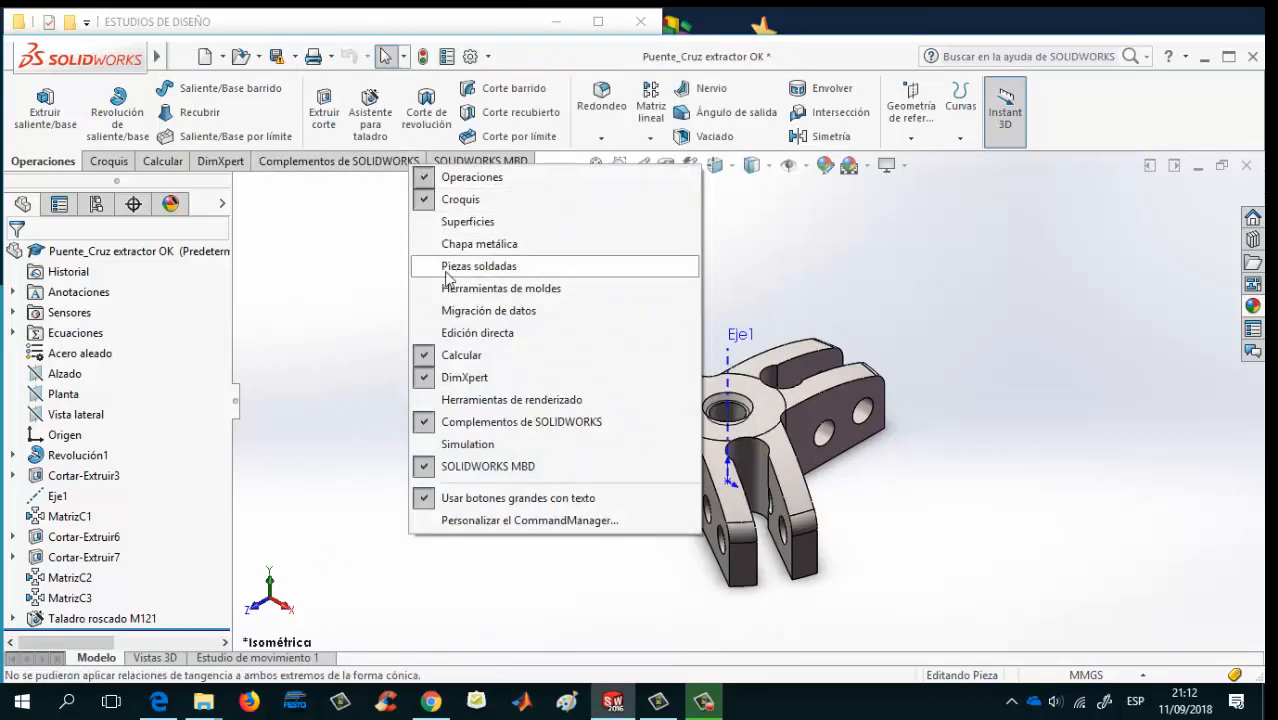
pyautogui.click(452, 445)
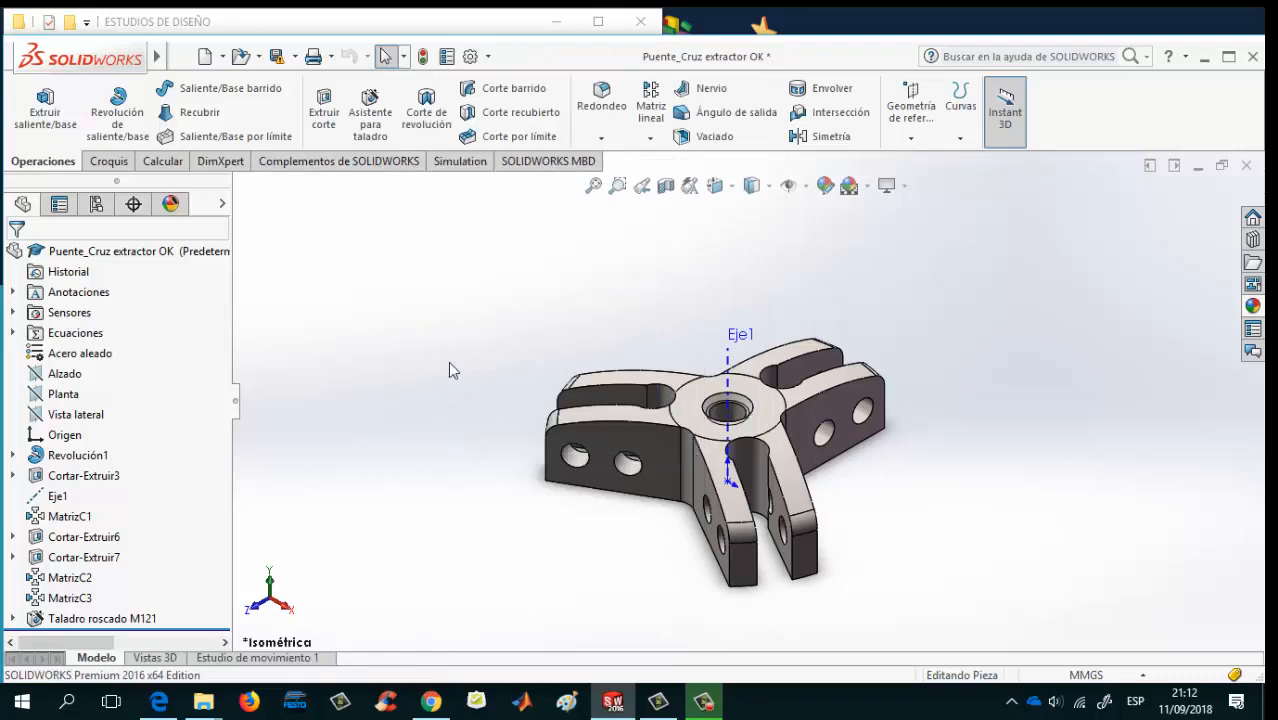
pyautogui.click(461, 165)
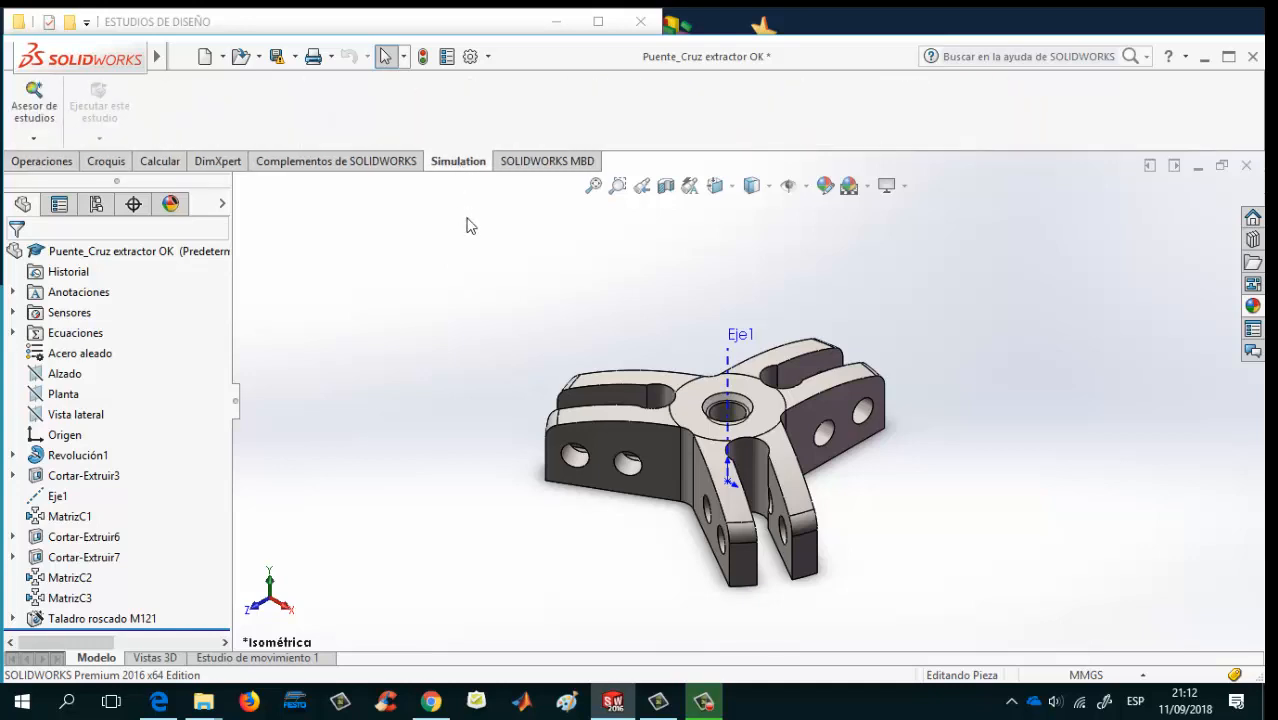
# Create a new simulation study of the static analysis type (Análisis estático) with the default name
pyautogui.click(33, 138)
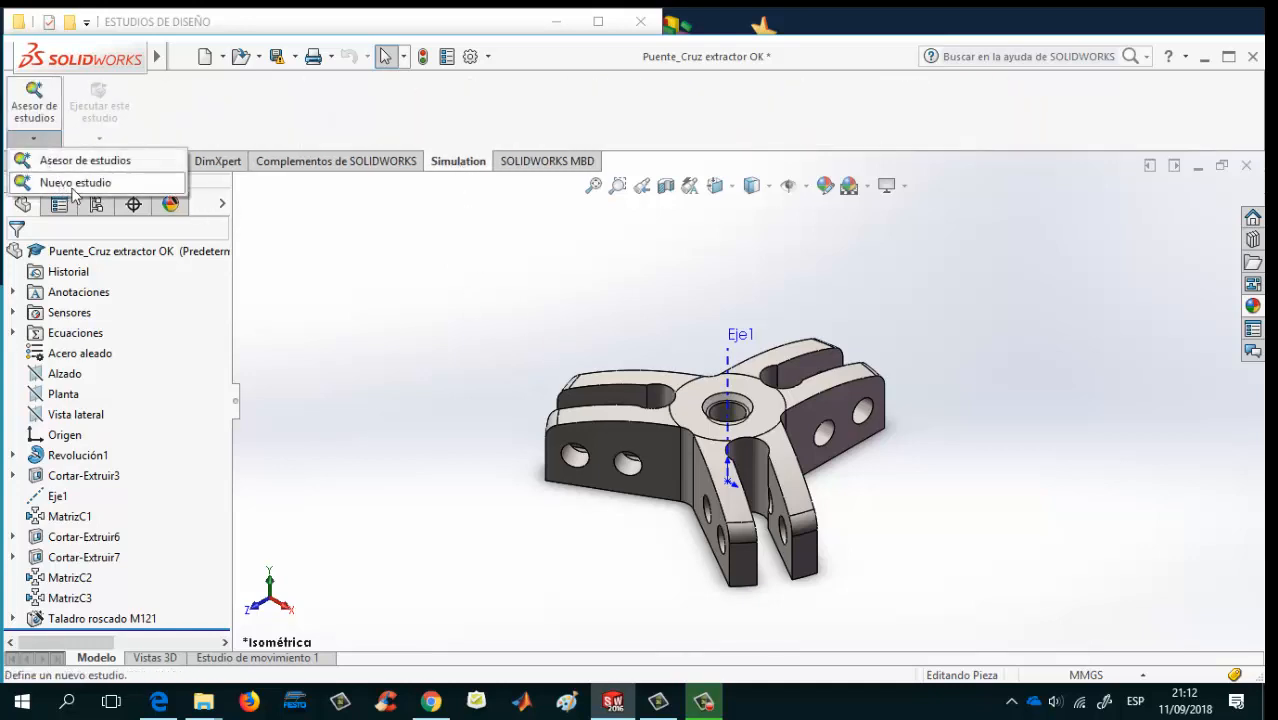
pyautogui.click(62, 184)
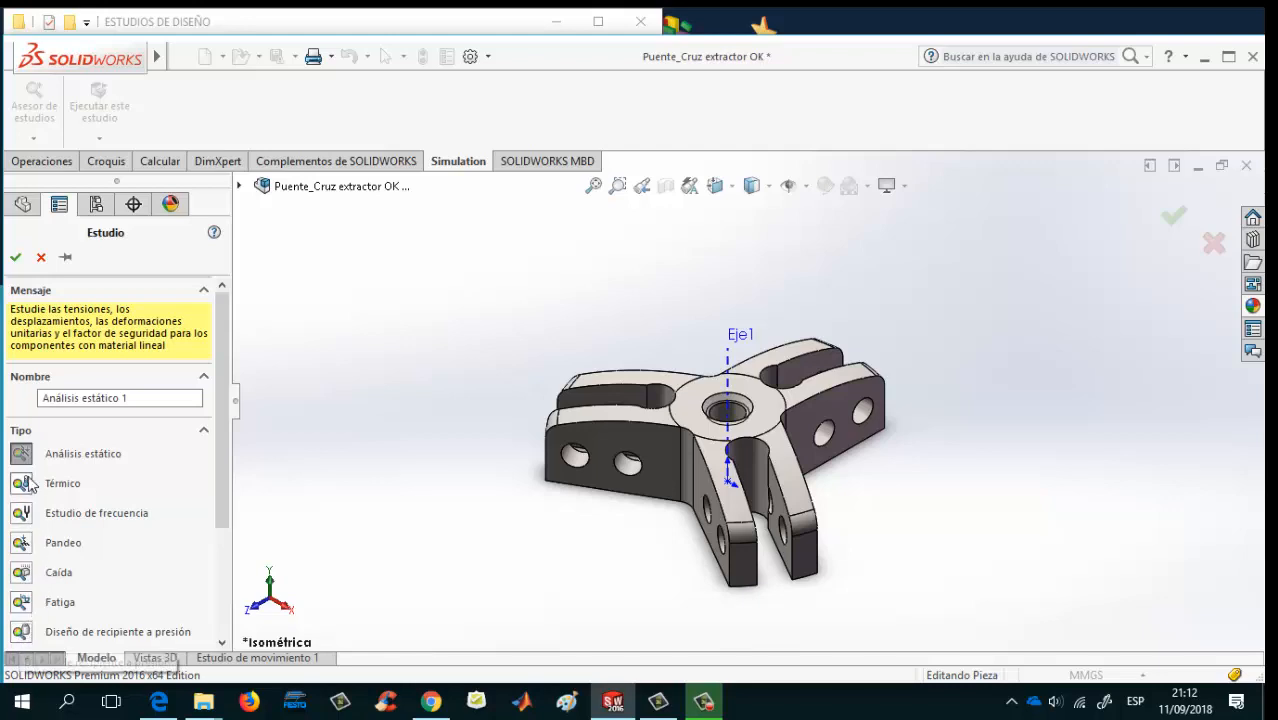
pyautogui.click(15, 257)
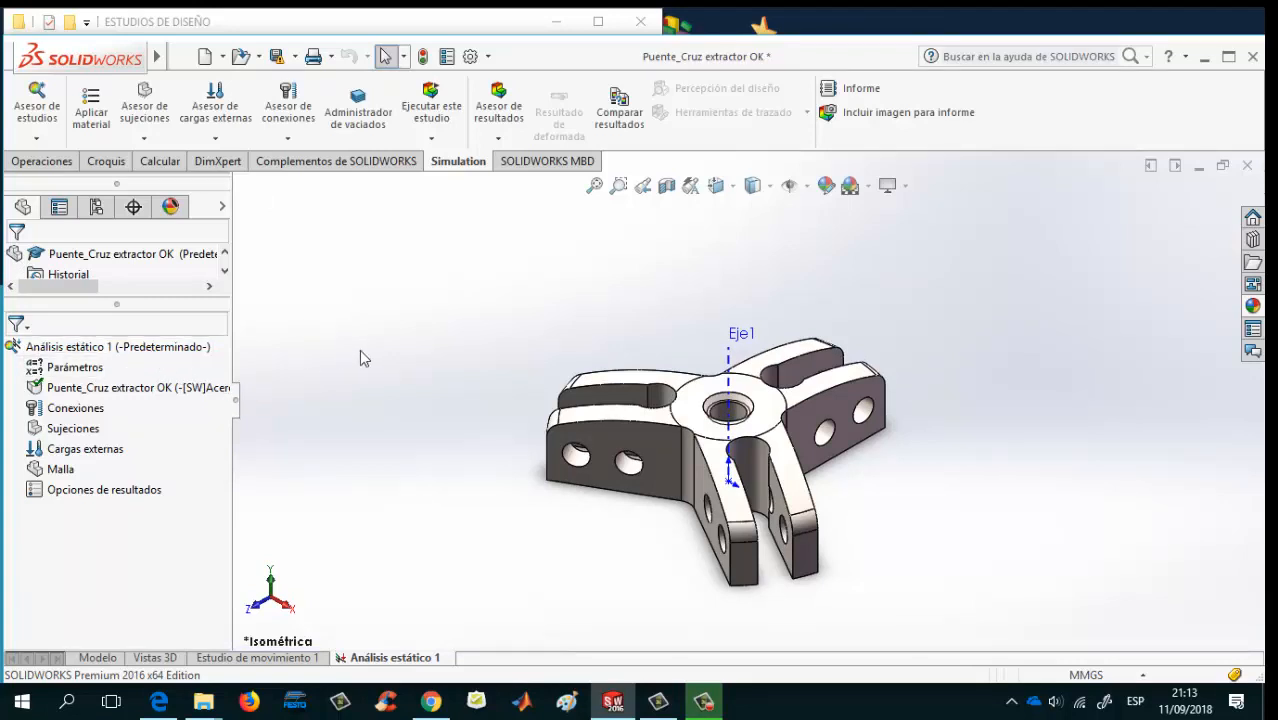
# Apply the material Acero aleado from the Acero category of solidworks materials to the part in the static study
pyautogui.rightClick(129, 399)
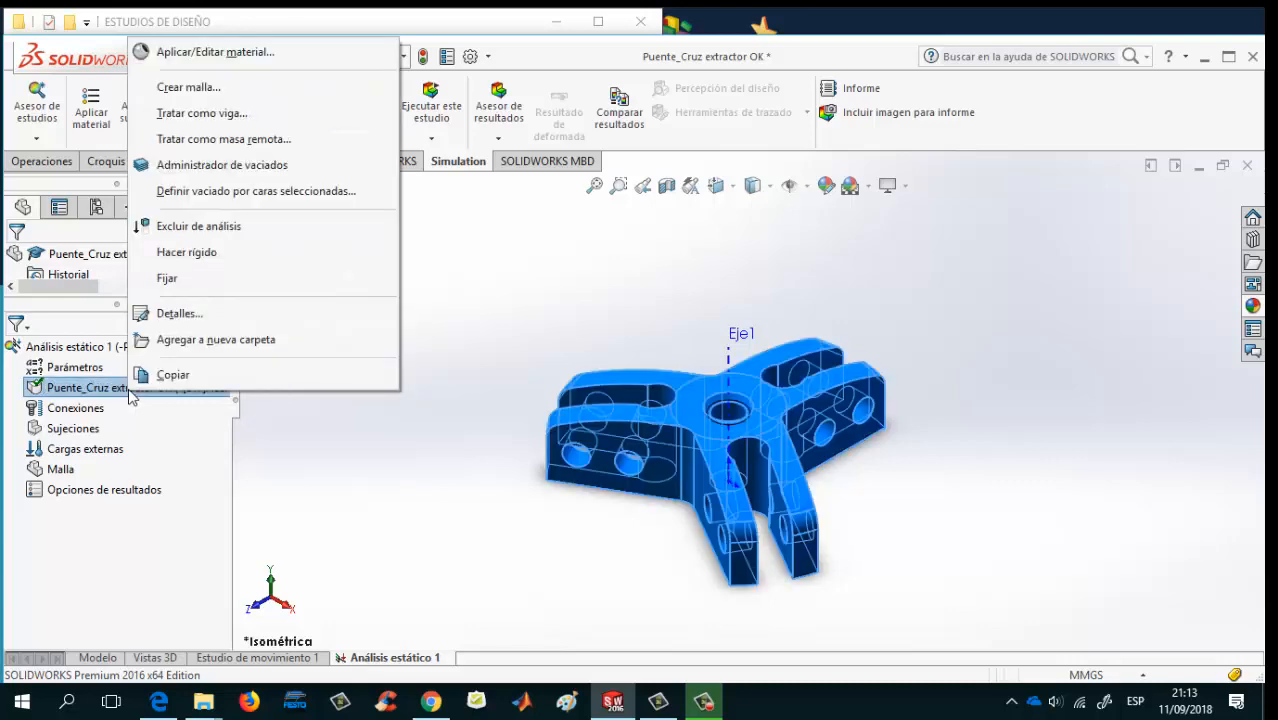
pyautogui.click(215, 51)
pyautogui.moveTo(286, 274); pyautogui.dragTo(286, 197)
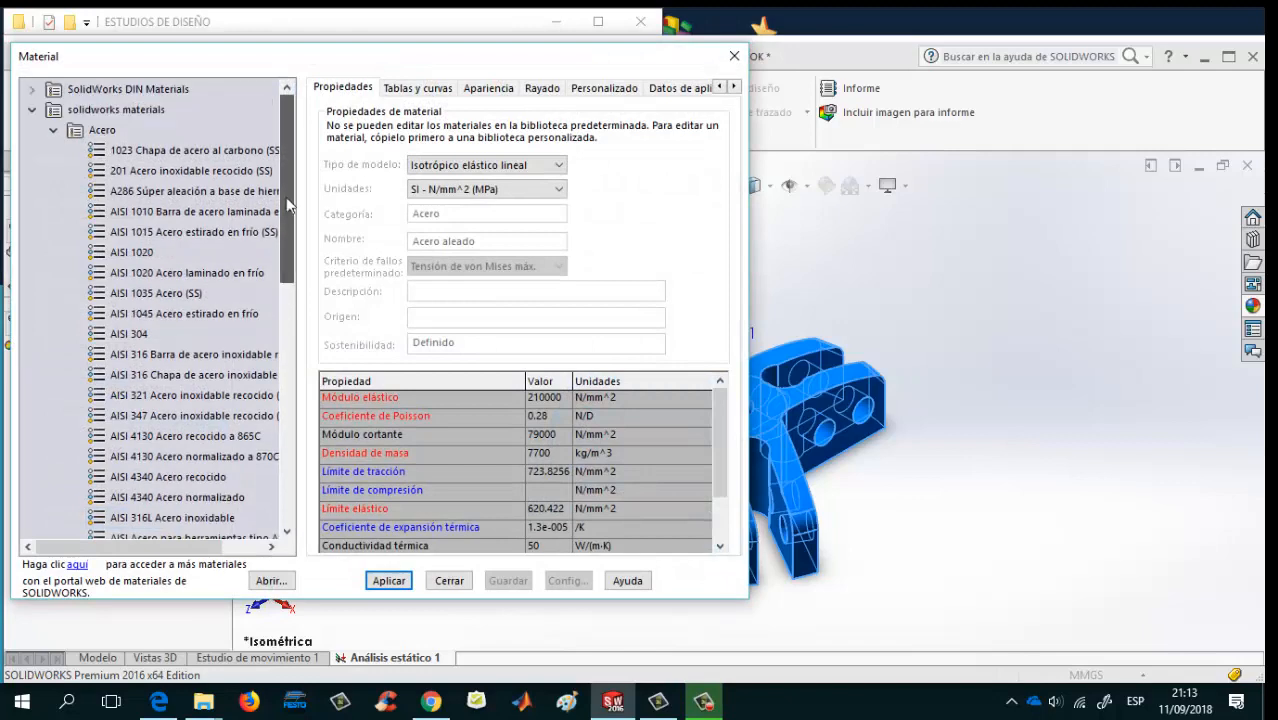
pyautogui.click(54, 131)
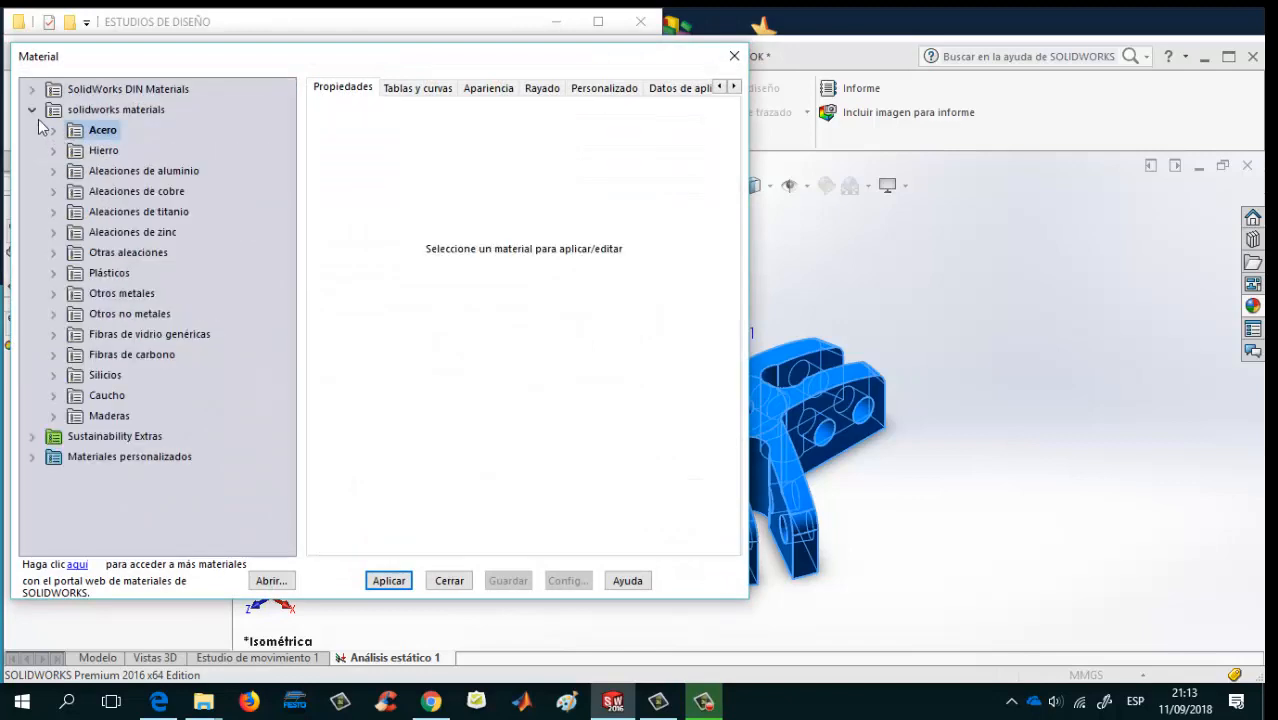
pyautogui.click(33, 112)
pyautogui.click(33, 113)
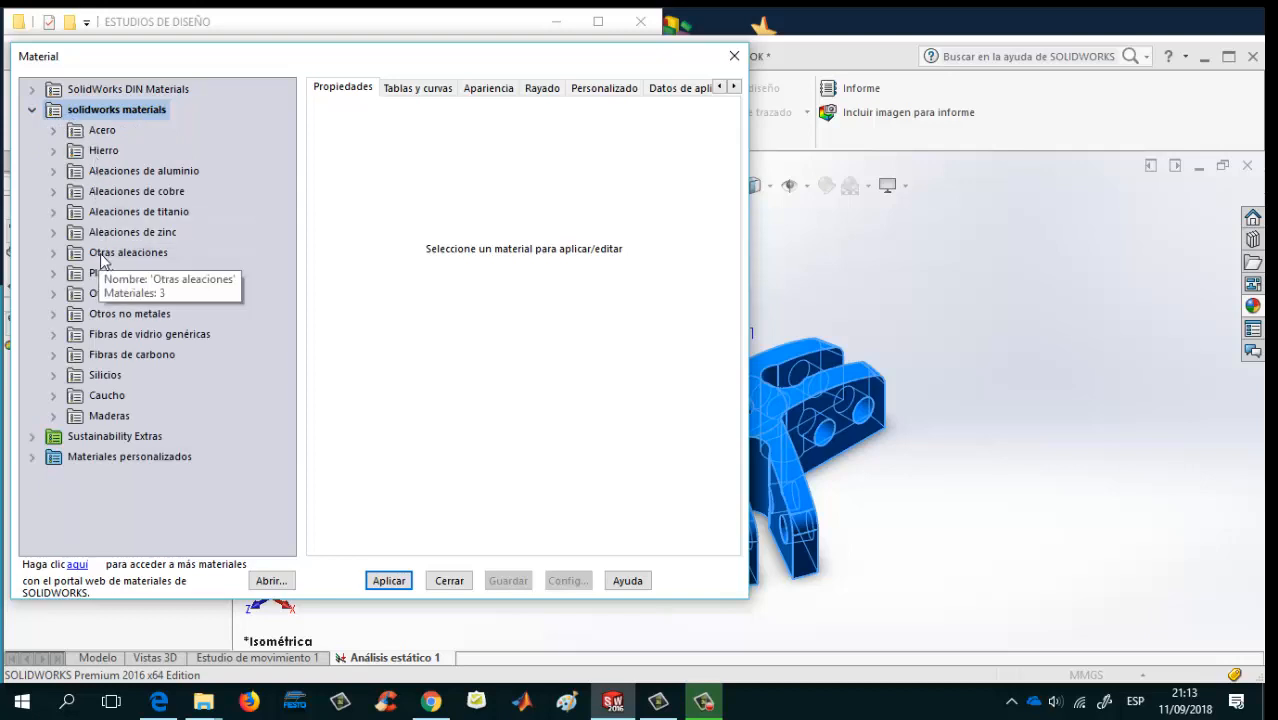
pyautogui.click(55, 132)
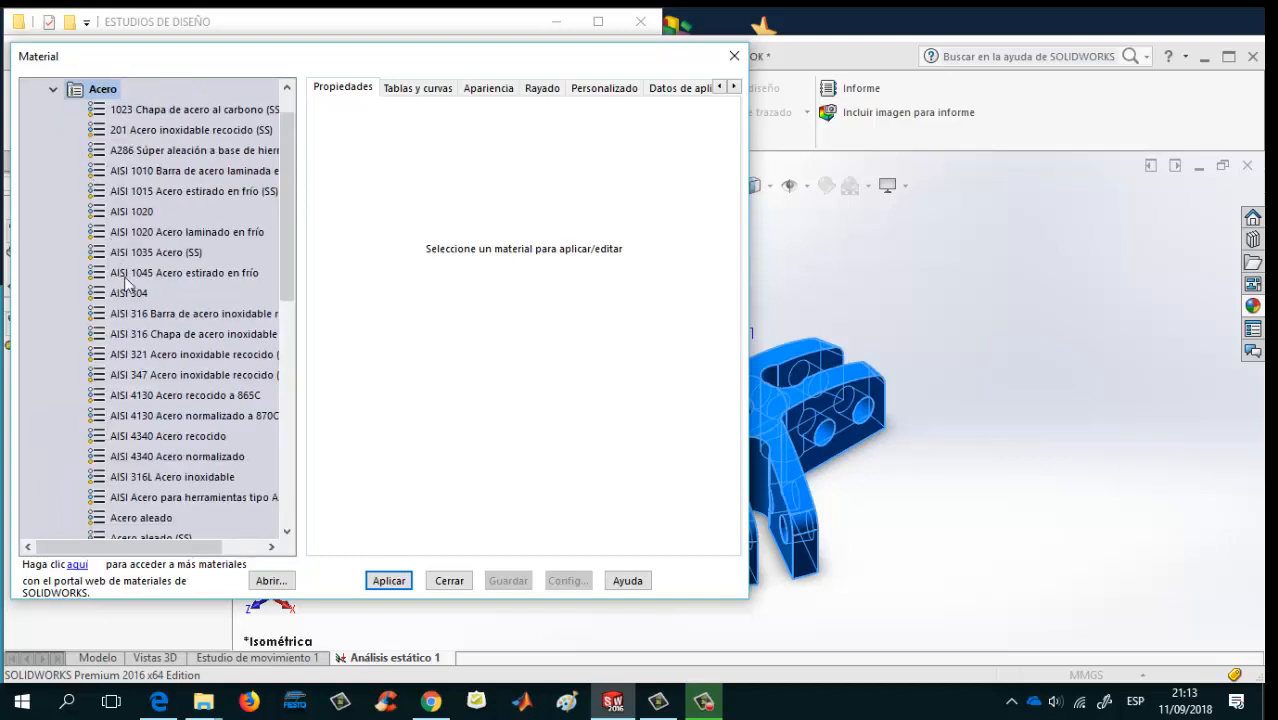
pyautogui.click(135, 518)
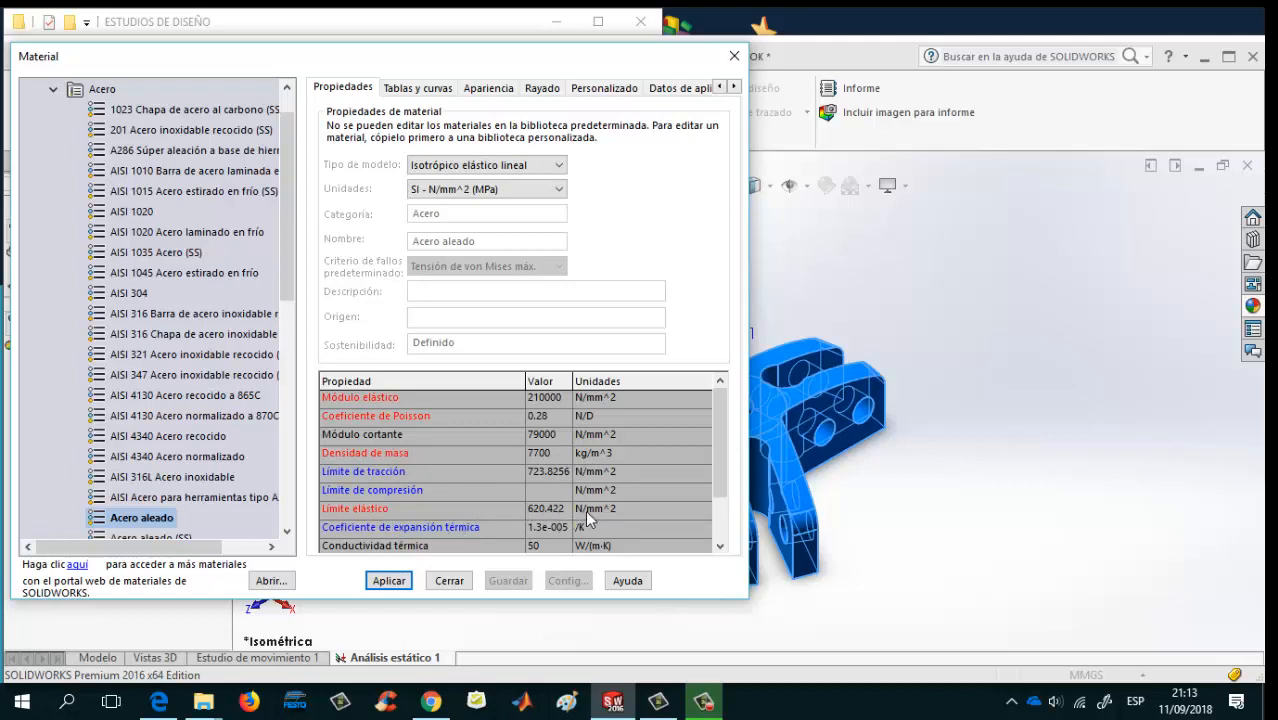
pyautogui.click(387, 581)
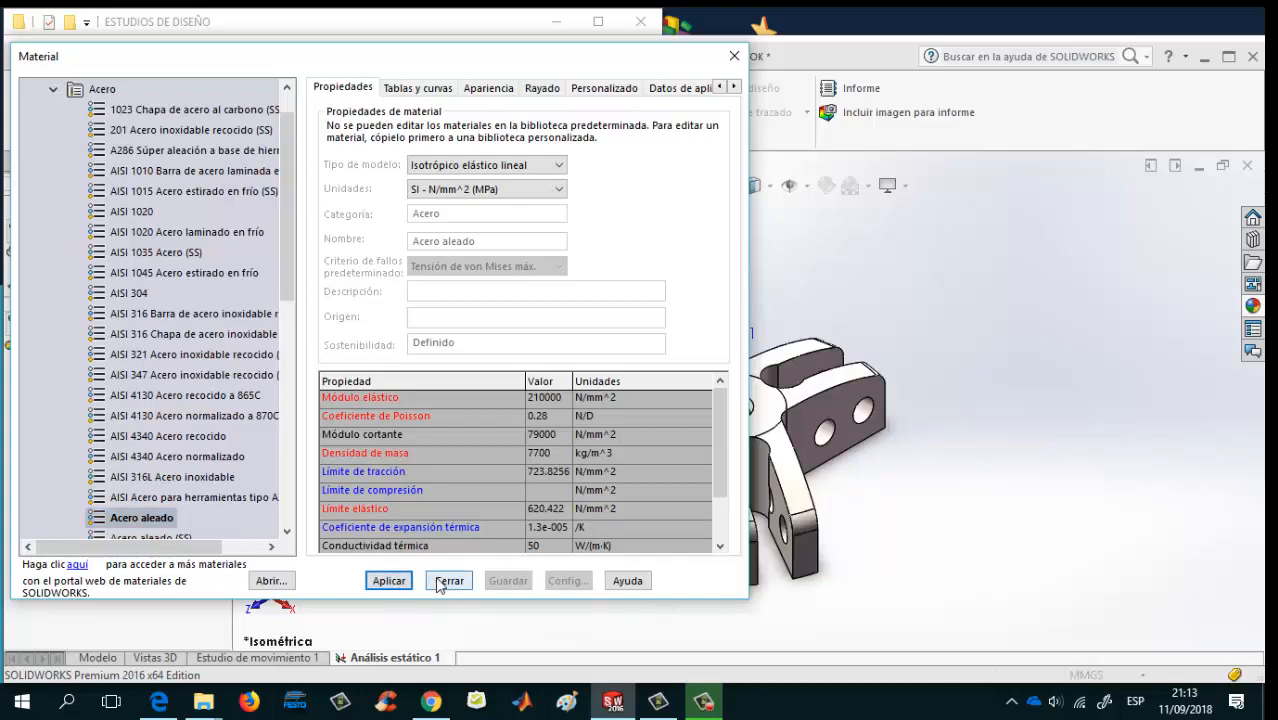
pyautogui.click(447, 581)
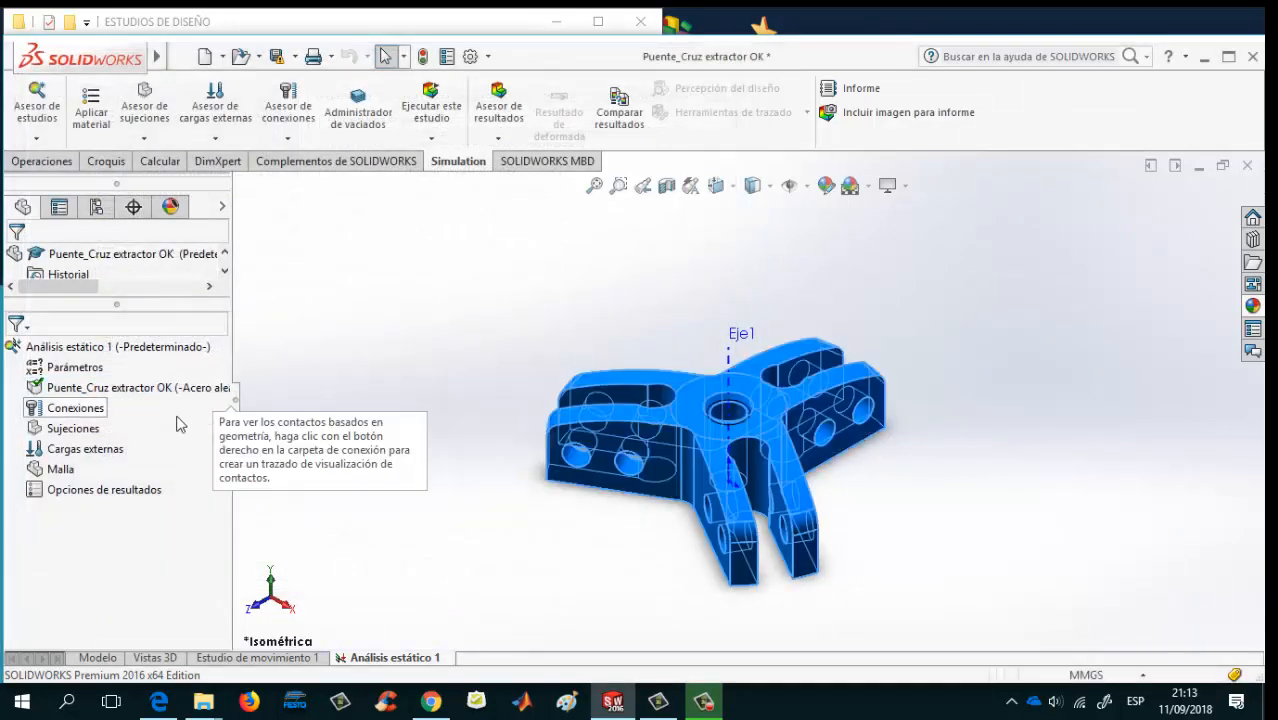
# Add a fixed geometry fixture (Geometría fija) on the inner cylindrical face of the central hole
pyautogui.click(70, 431)
pyautogui.click(268, 358)
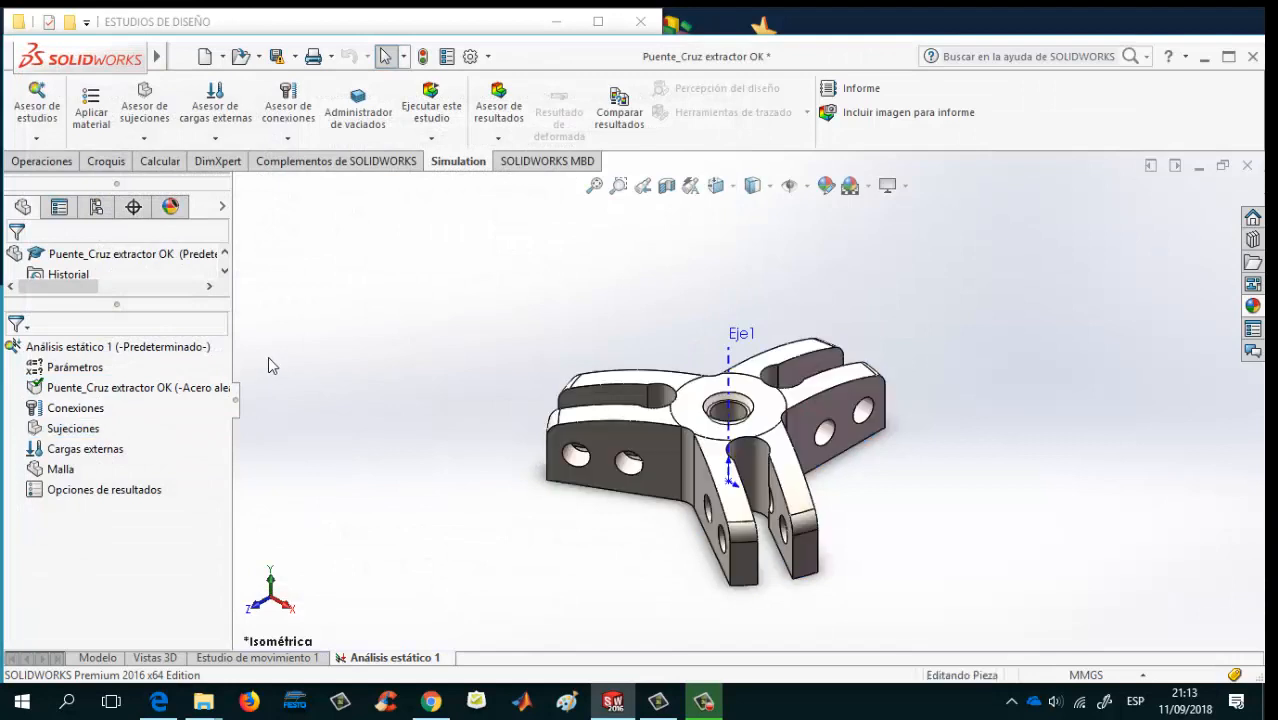
pyautogui.click(76, 430)
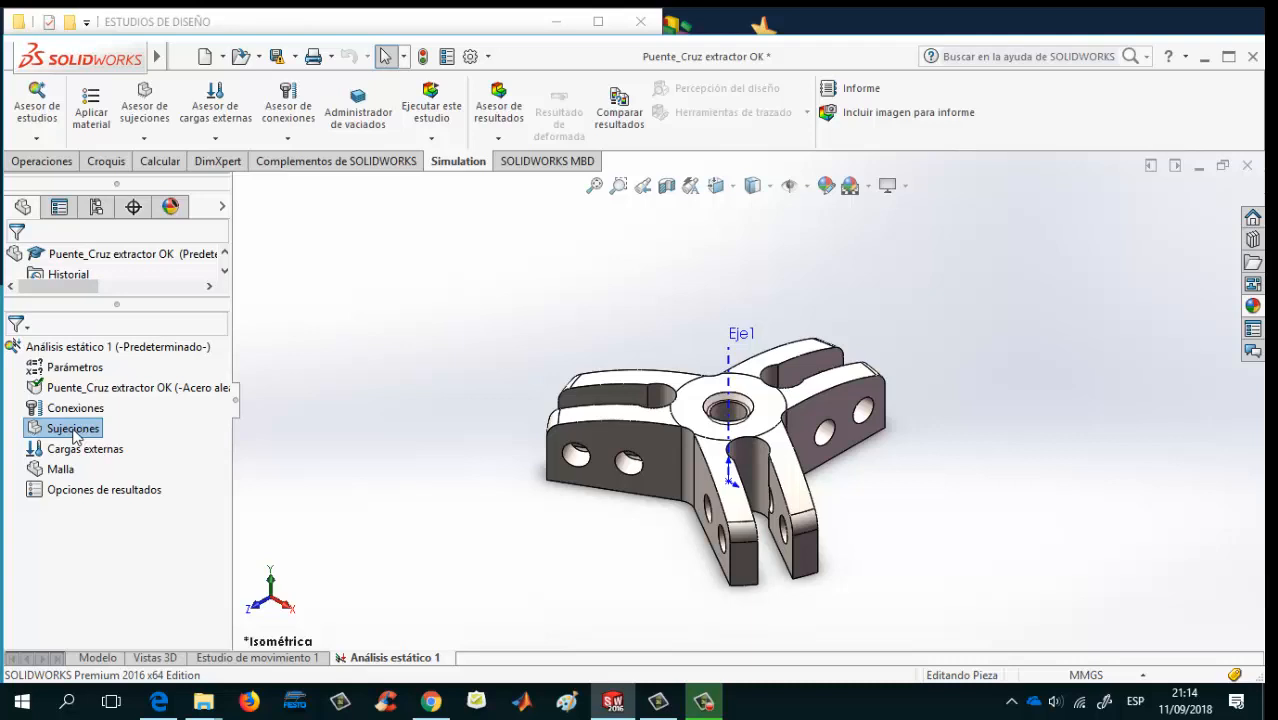
pyautogui.rightClick(73, 434)
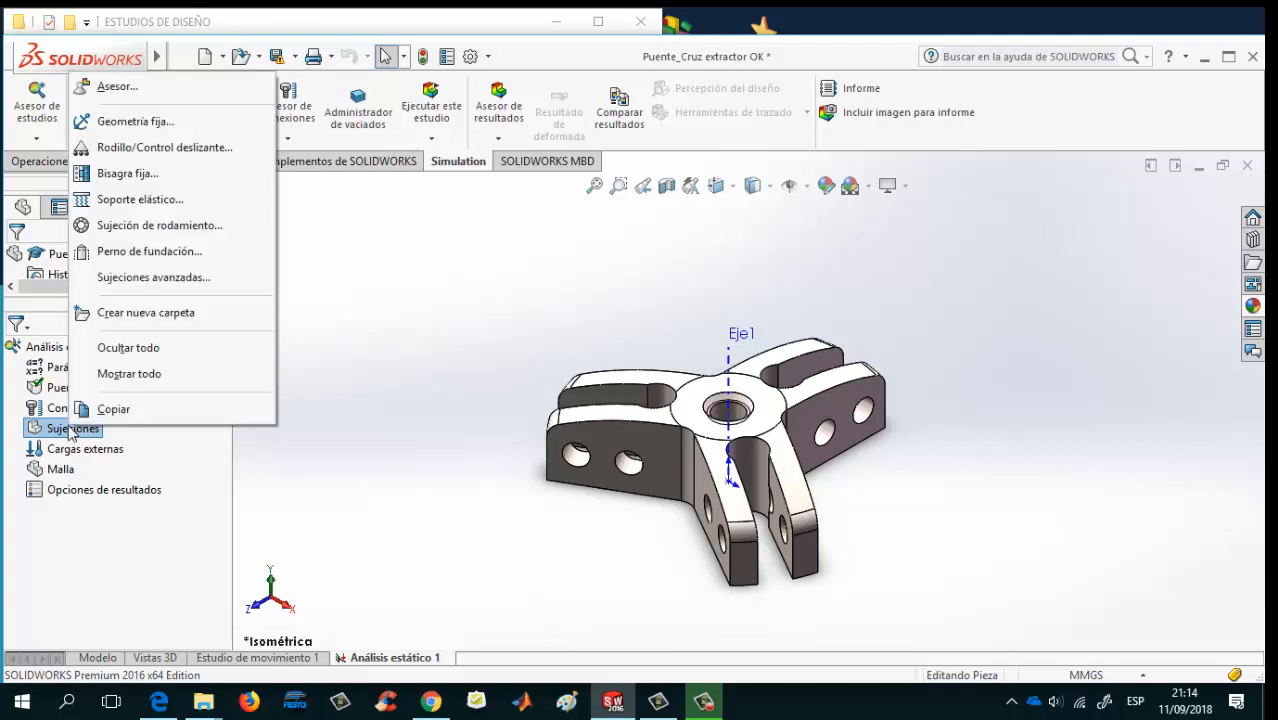
pyautogui.click(137, 123)
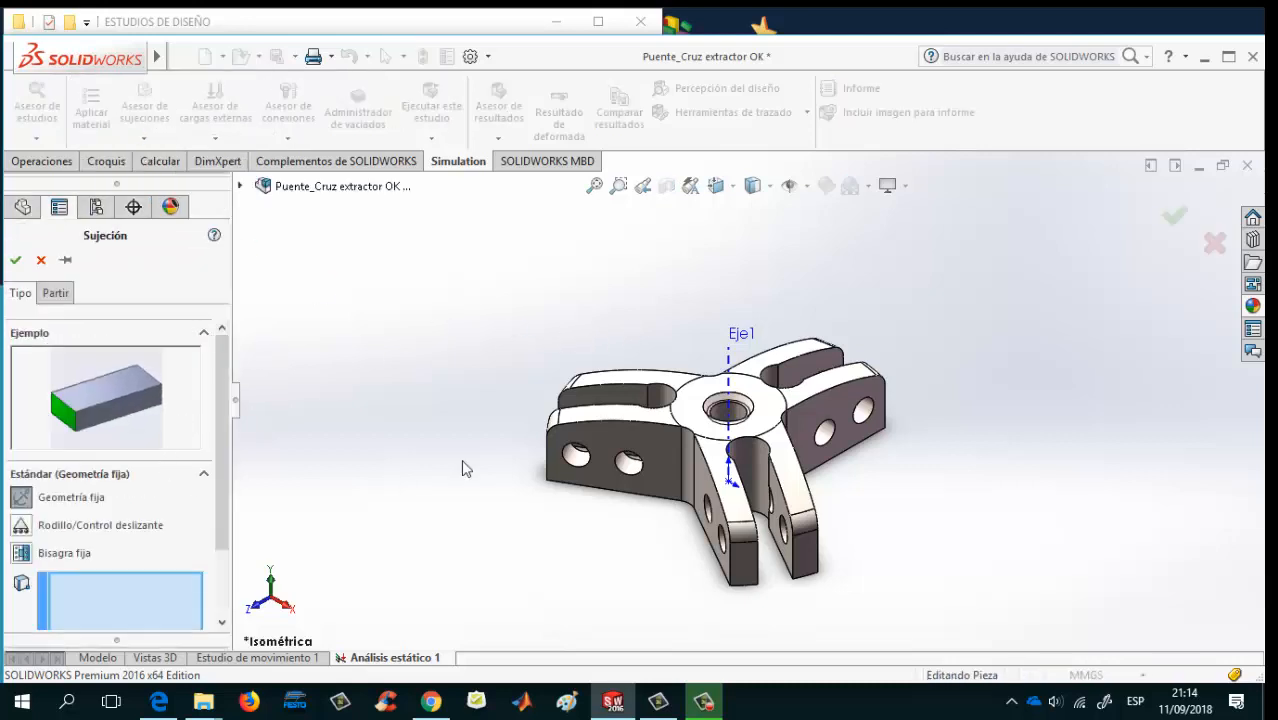
pyautogui.click(736, 415)
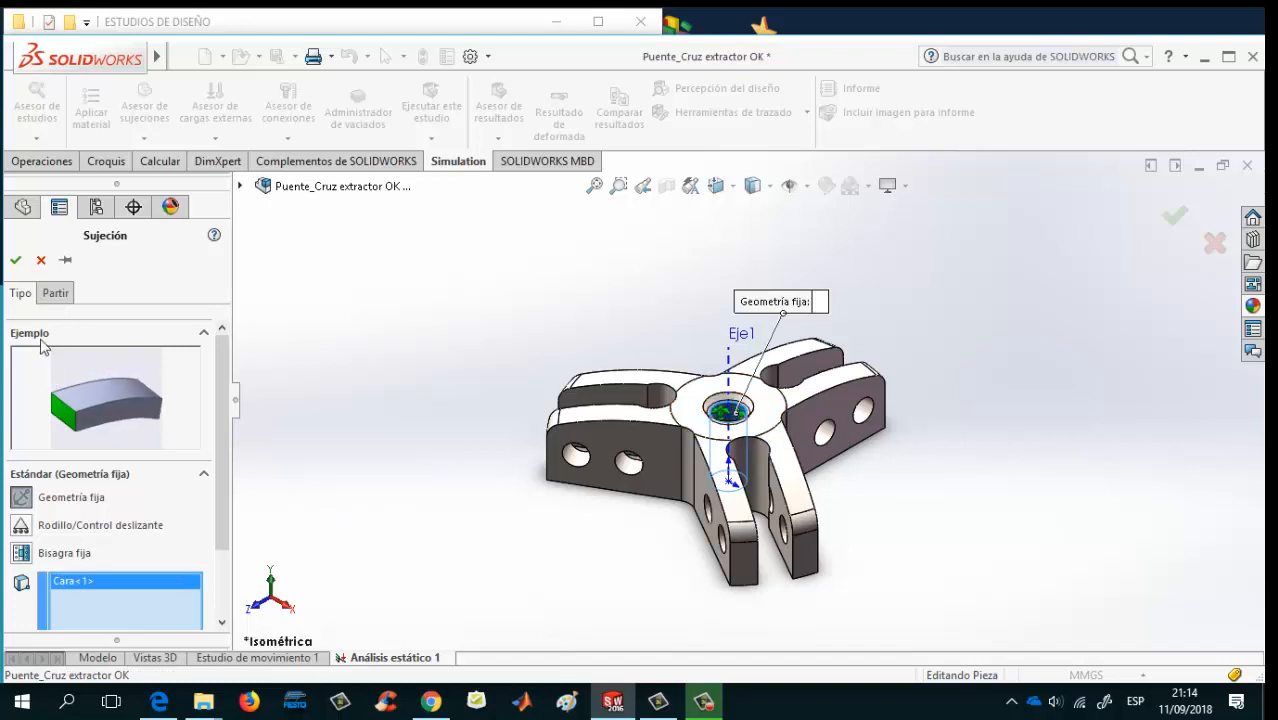
pyautogui.click(16, 262)
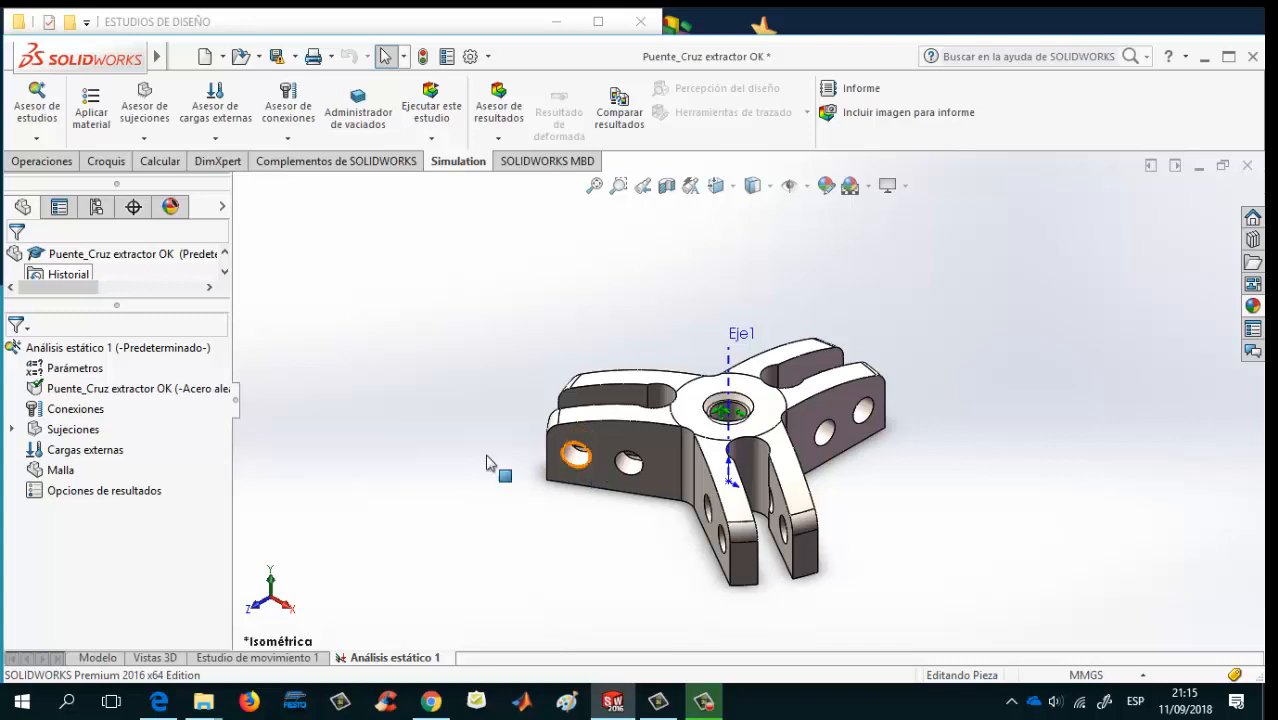
# Start a force load (Fuerza) in the static study with its direction referenced to the Planta plane
pyautogui.click(95, 452)
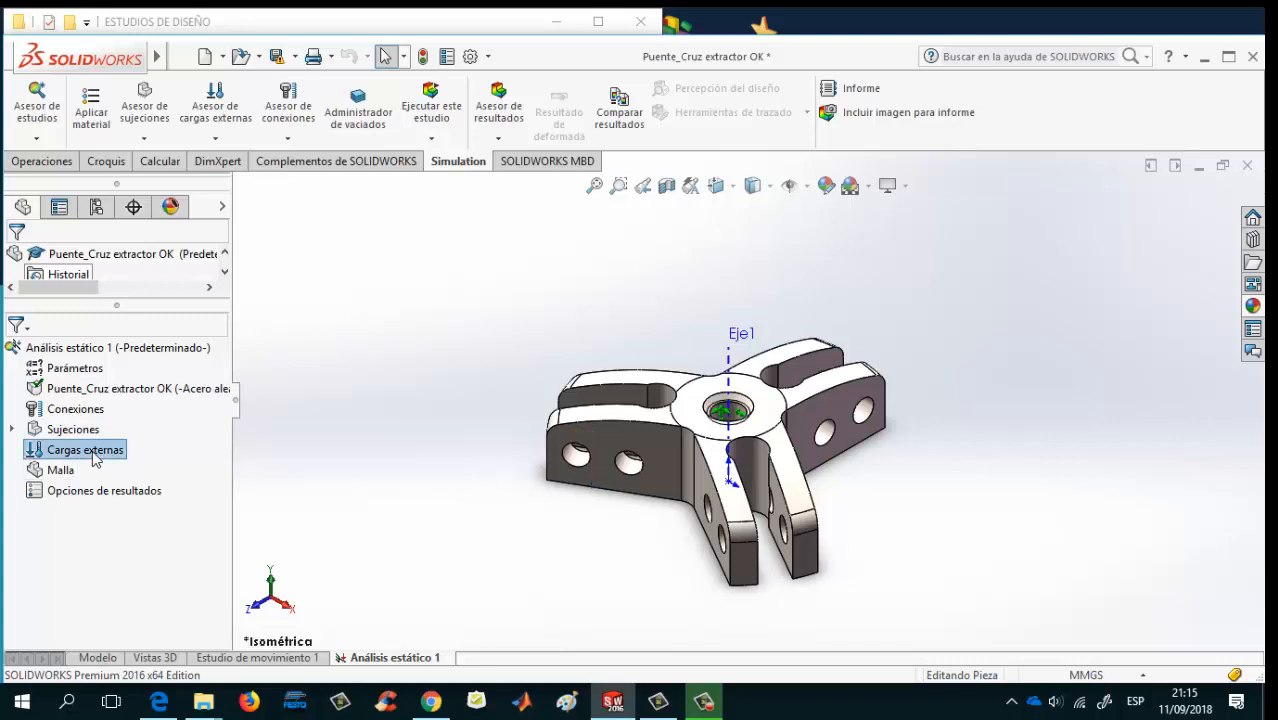
pyautogui.rightClick(95, 456)
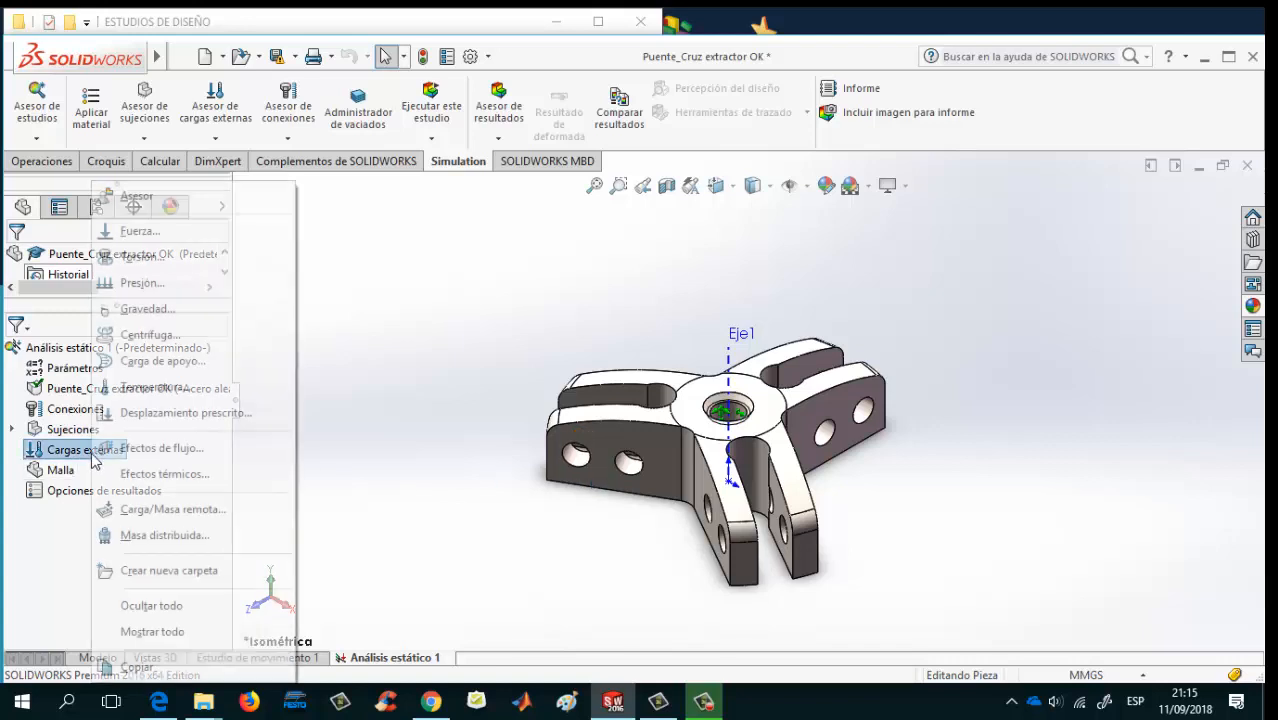
pyautogui.click(138, 231)
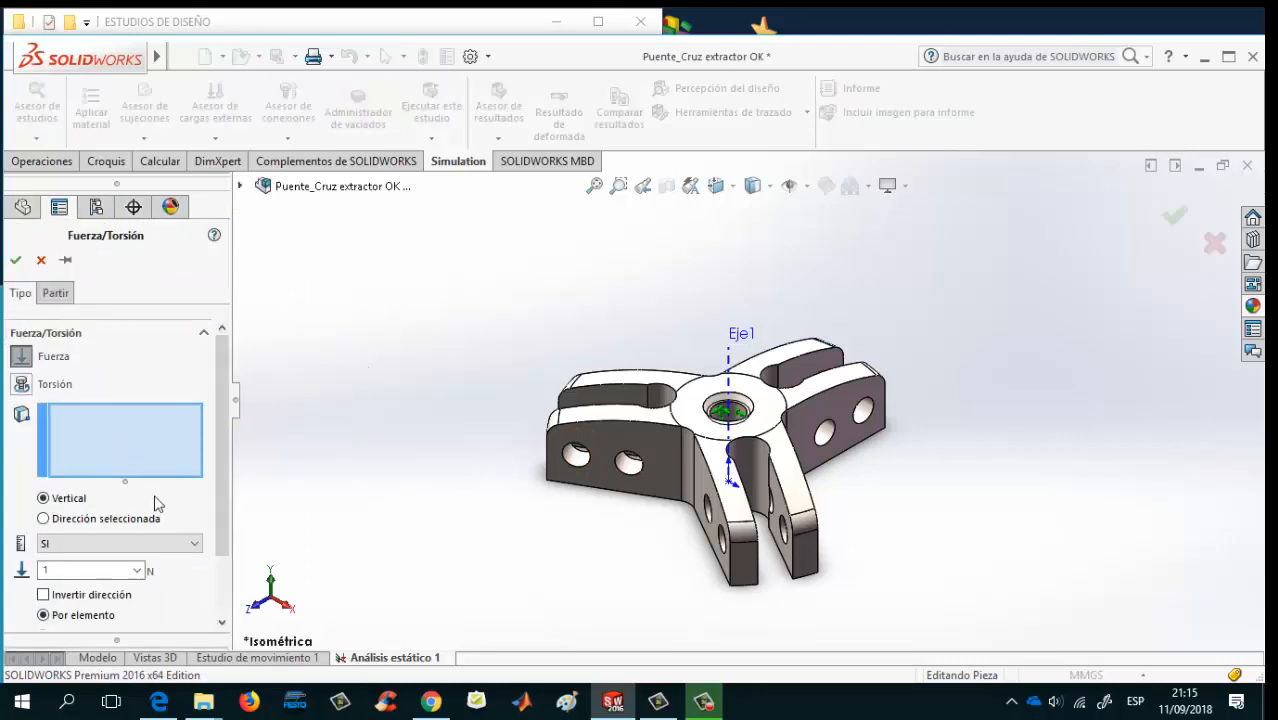
pyautogui.scroll(-3, 175, 477)
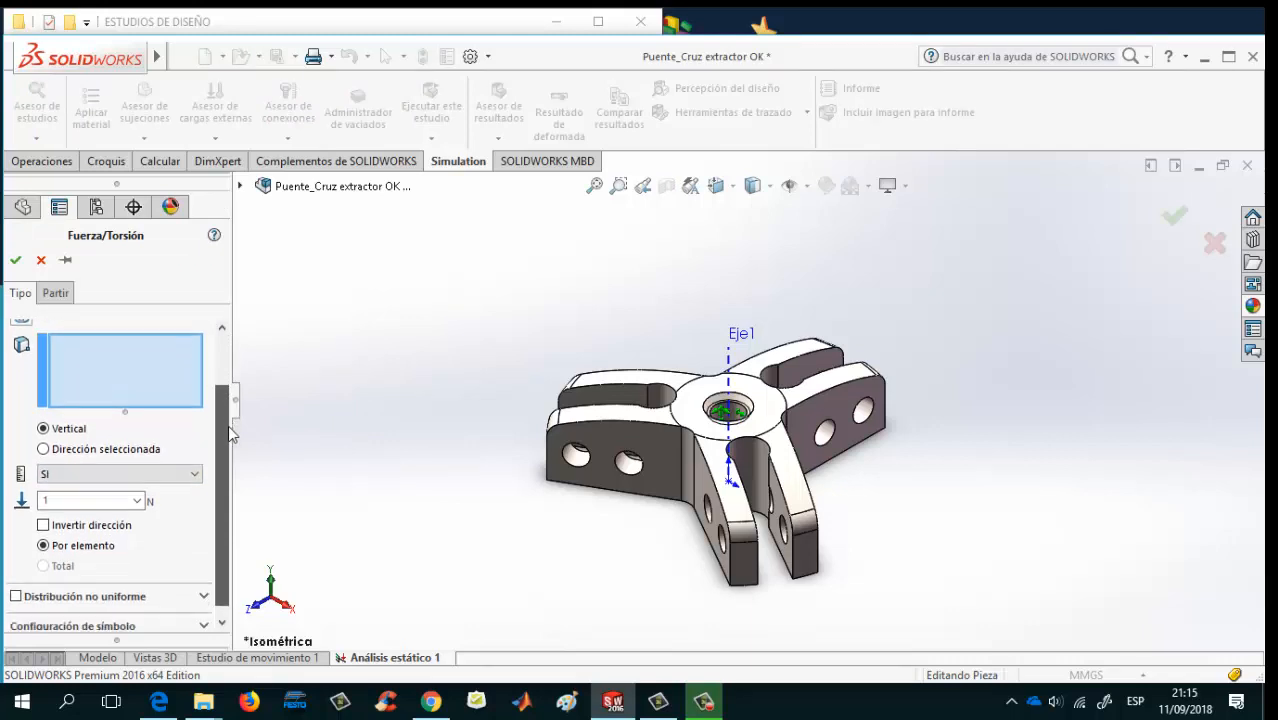
pyautogui.click(56, 447)
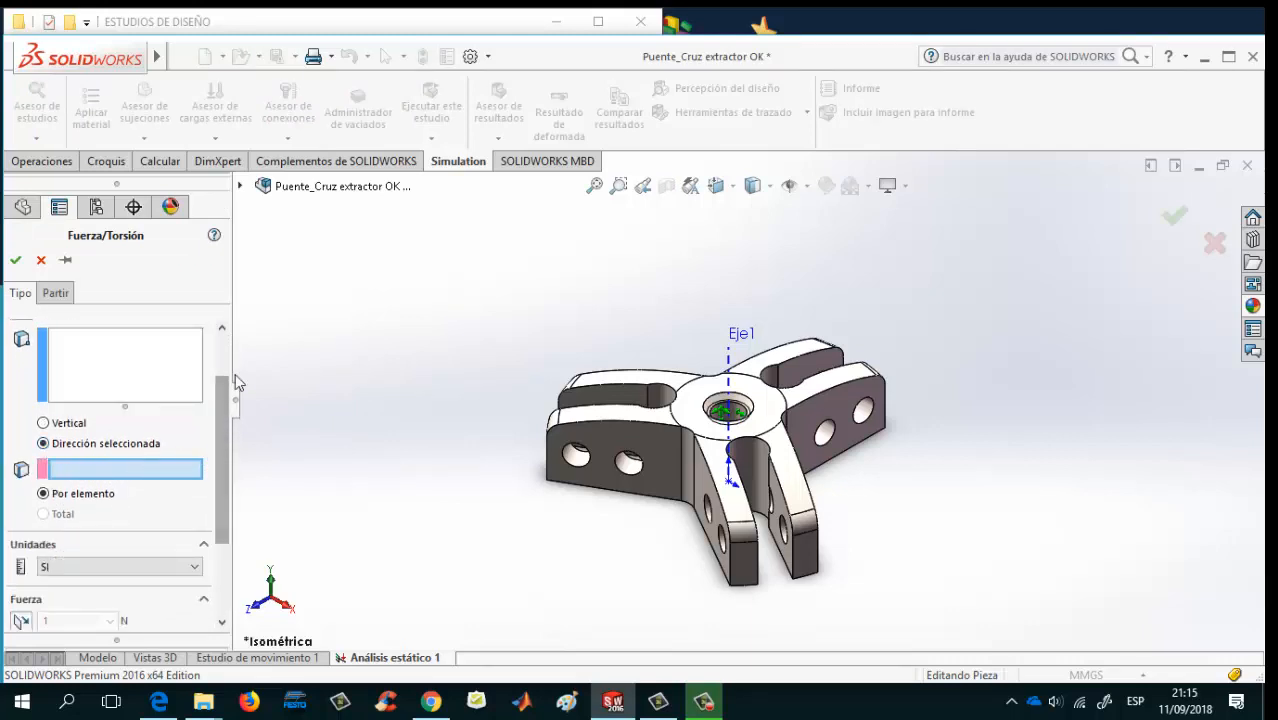
pyautogui.click(240, 188)
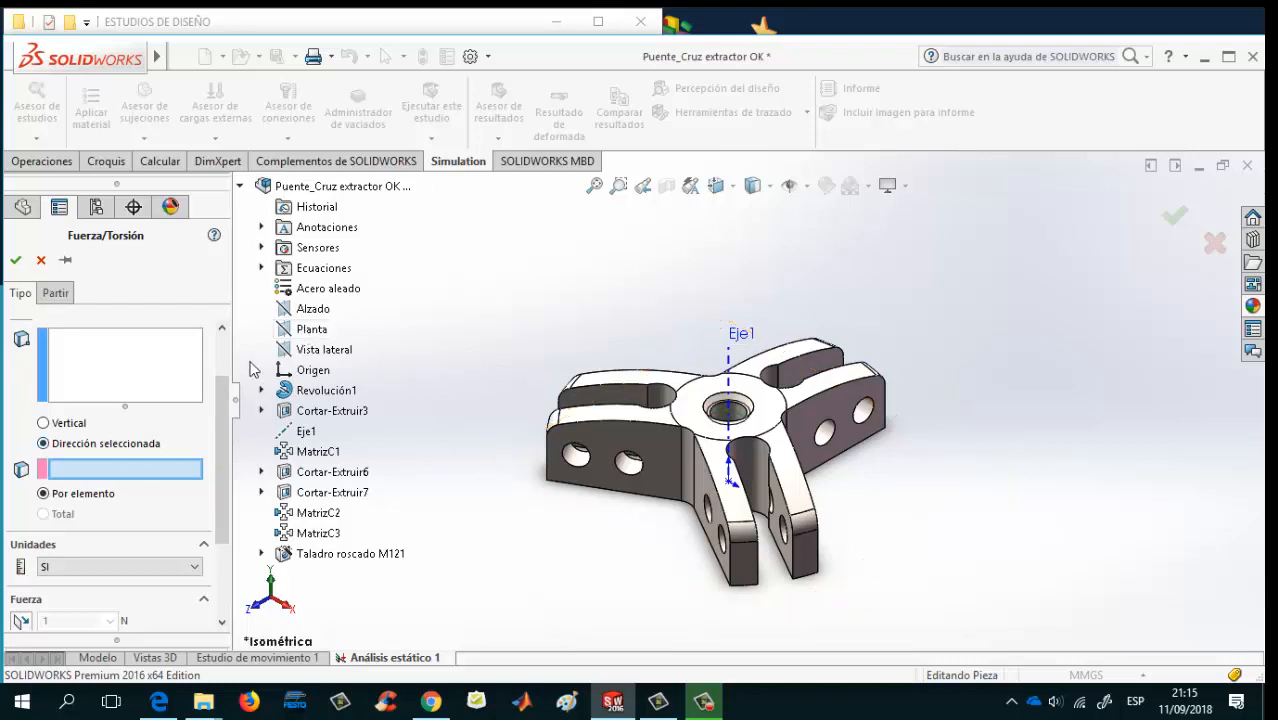
pyautogui.click(310, 330)
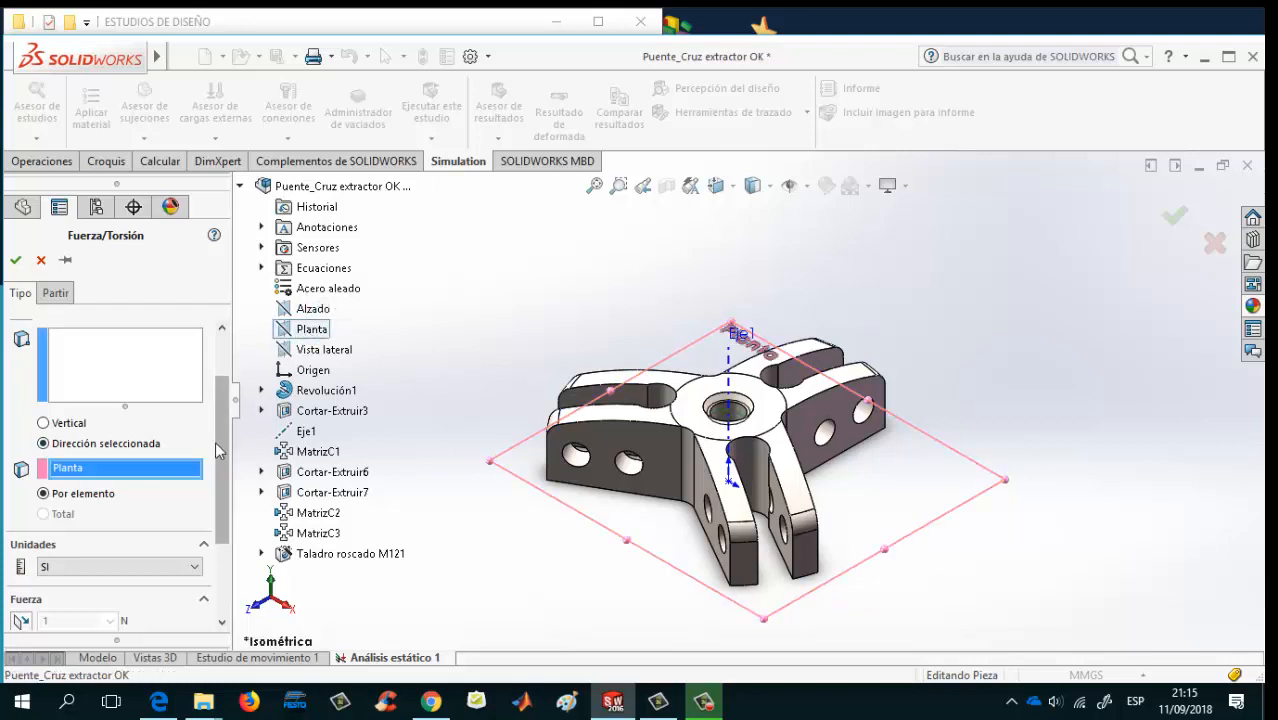
# Apply 15000 N normal to the reference plane on one arm's outer hole face, with the direction reversed
pyautogui.moveTo(222, 420); pyautogui.dragTo(219, 486)
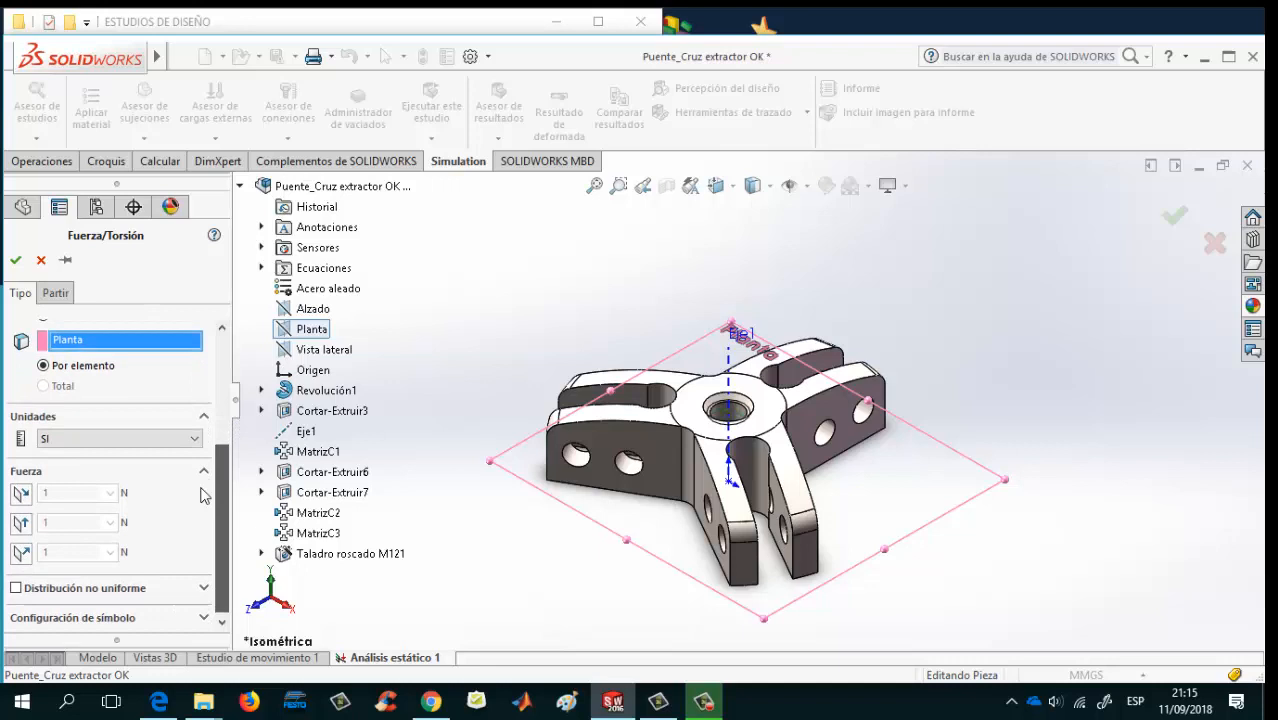
pyautogui.click(22, 553)
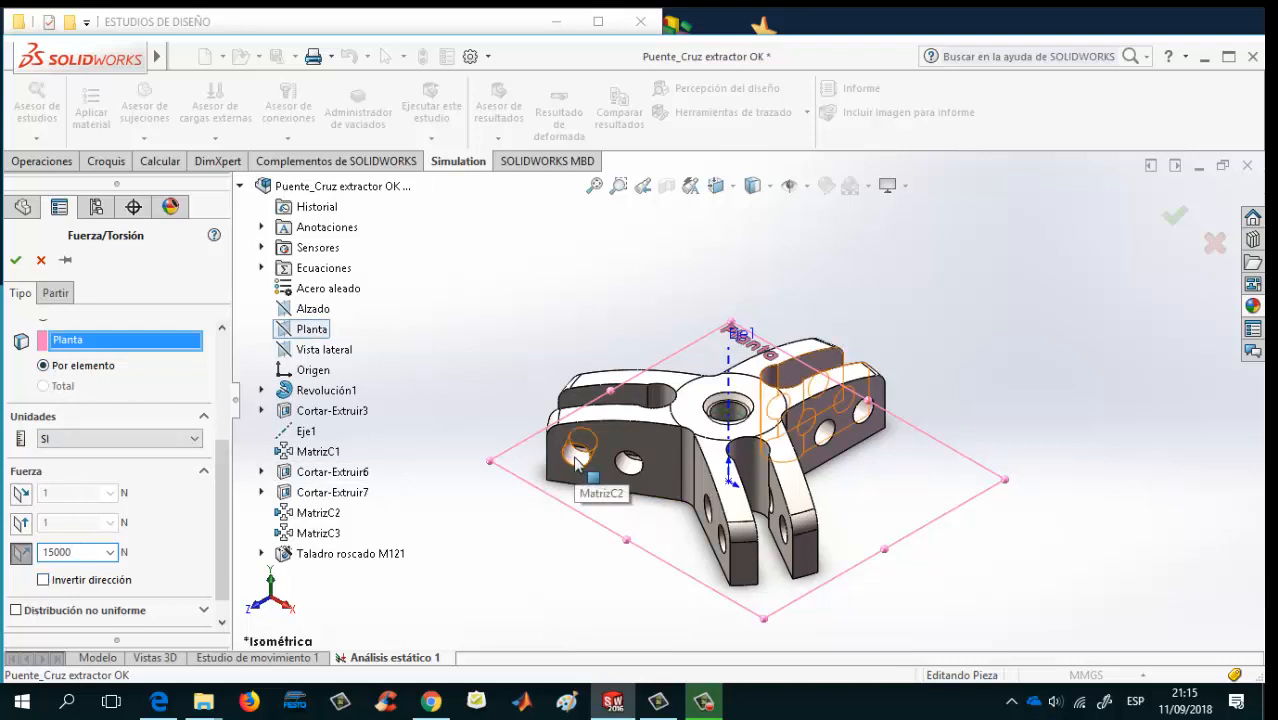
pyautogui.scroll(3, 179, 332)
pyautogui.click(134, 403)
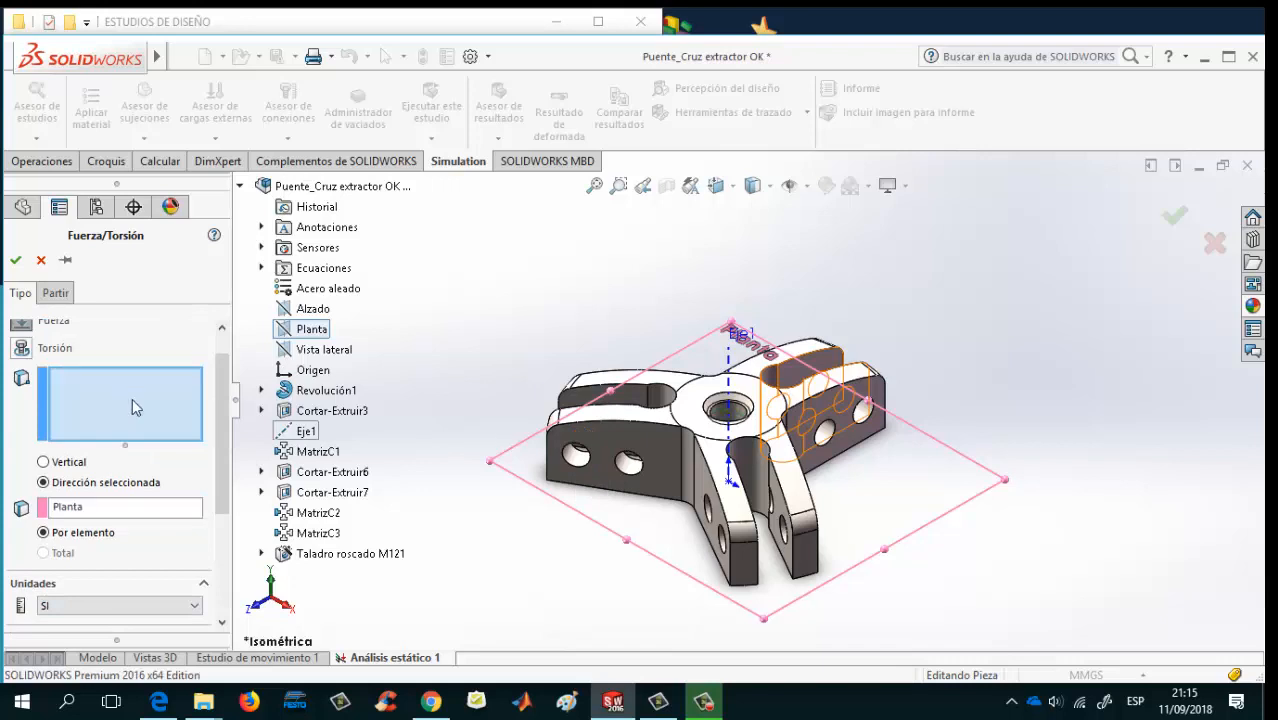
pyautogui.click(578, 462)
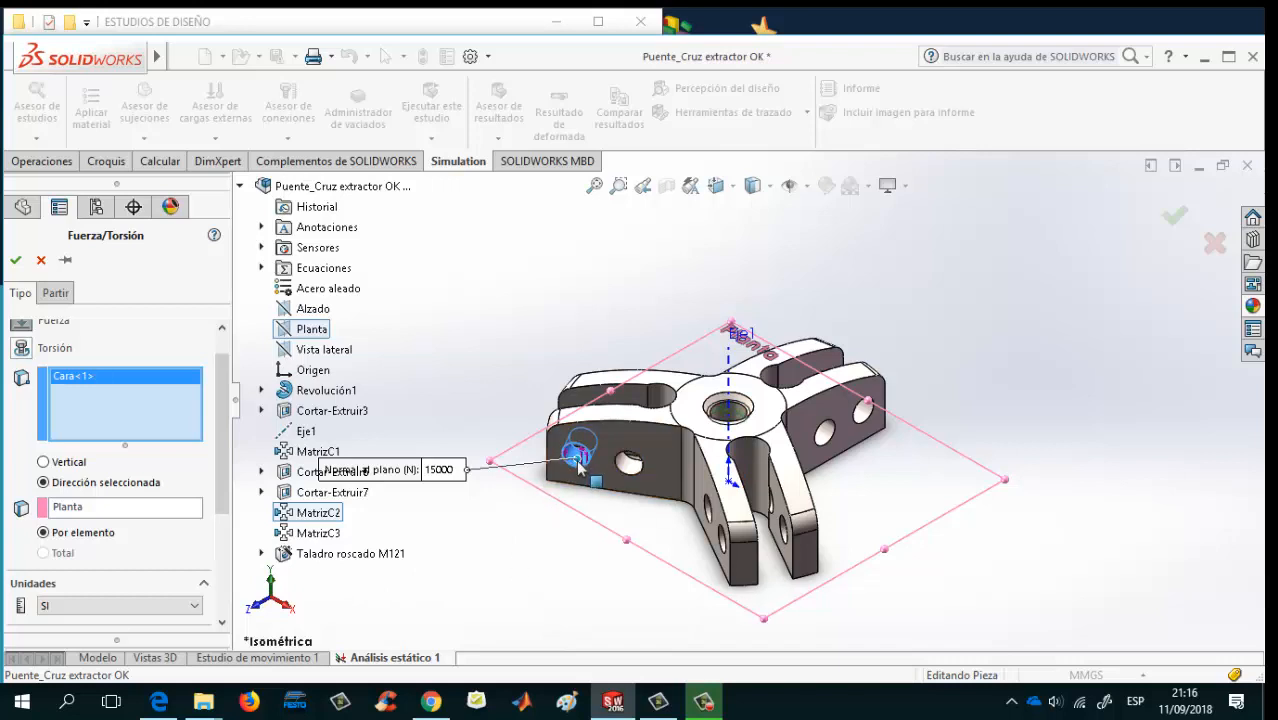
pyautogui.scroll(-3, 220, 537)
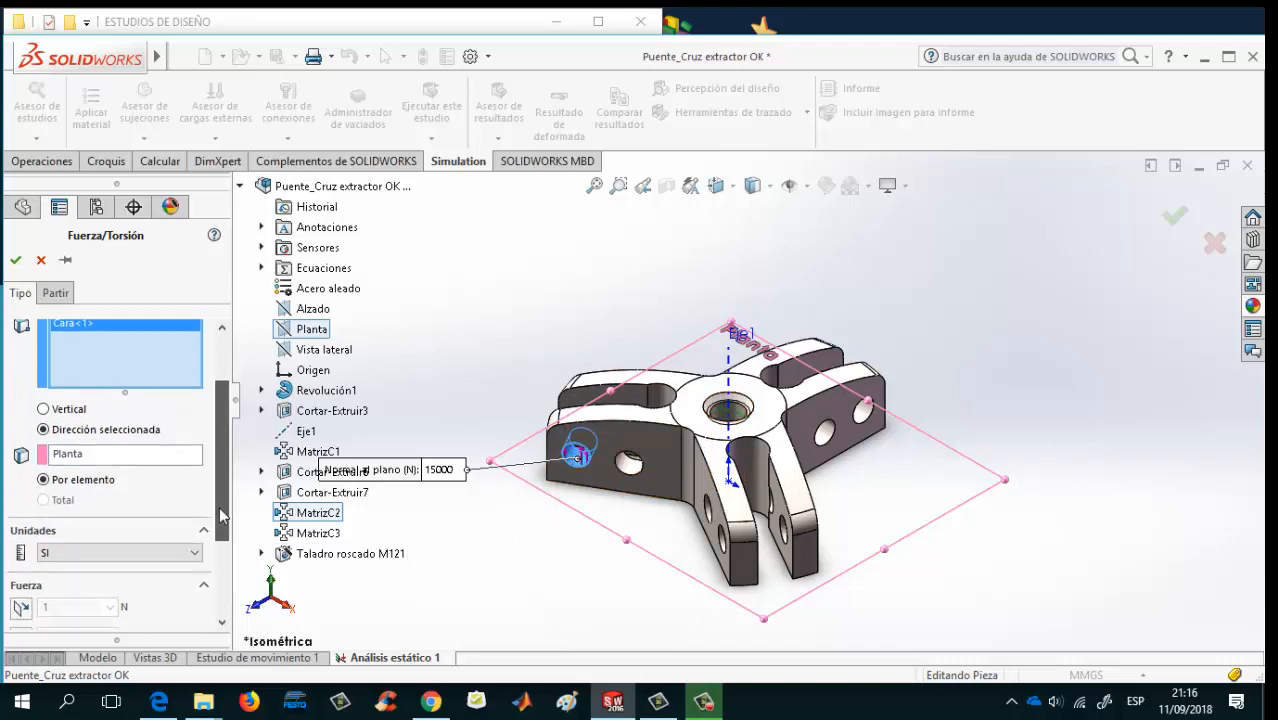
pyautogui.scroll(-3, 220, 537)
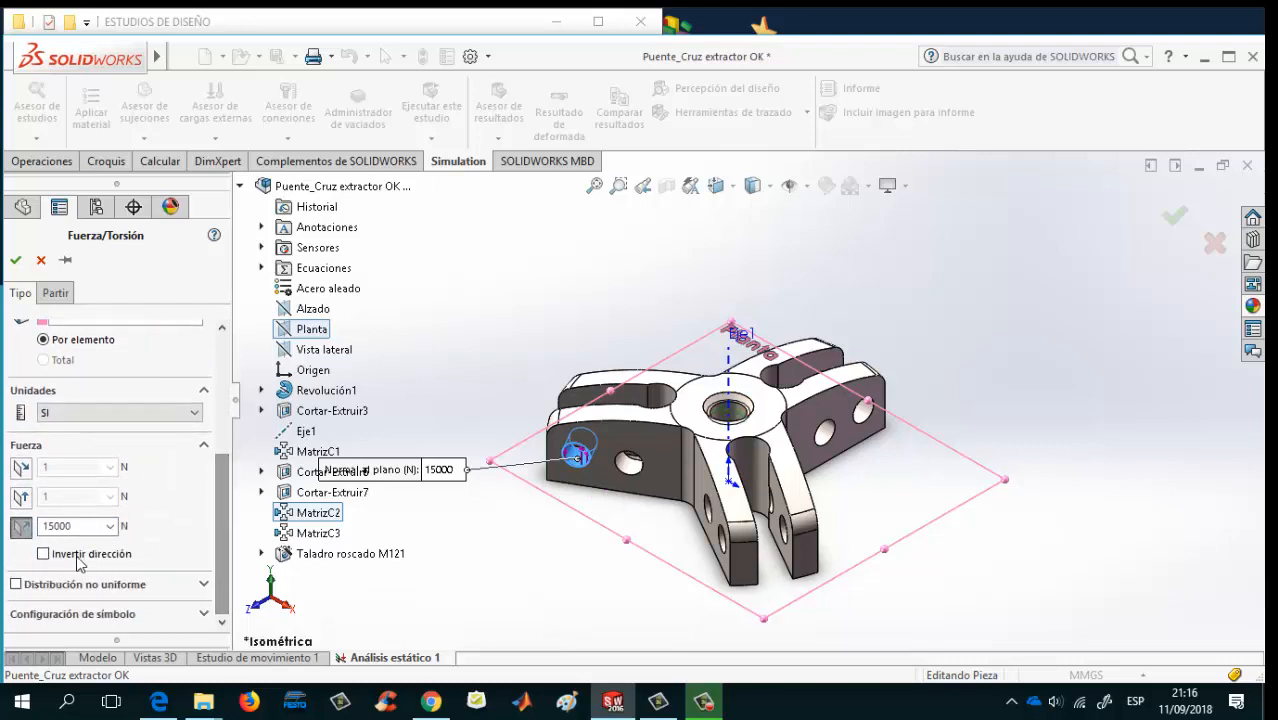
pyautogui.click(43, 555)
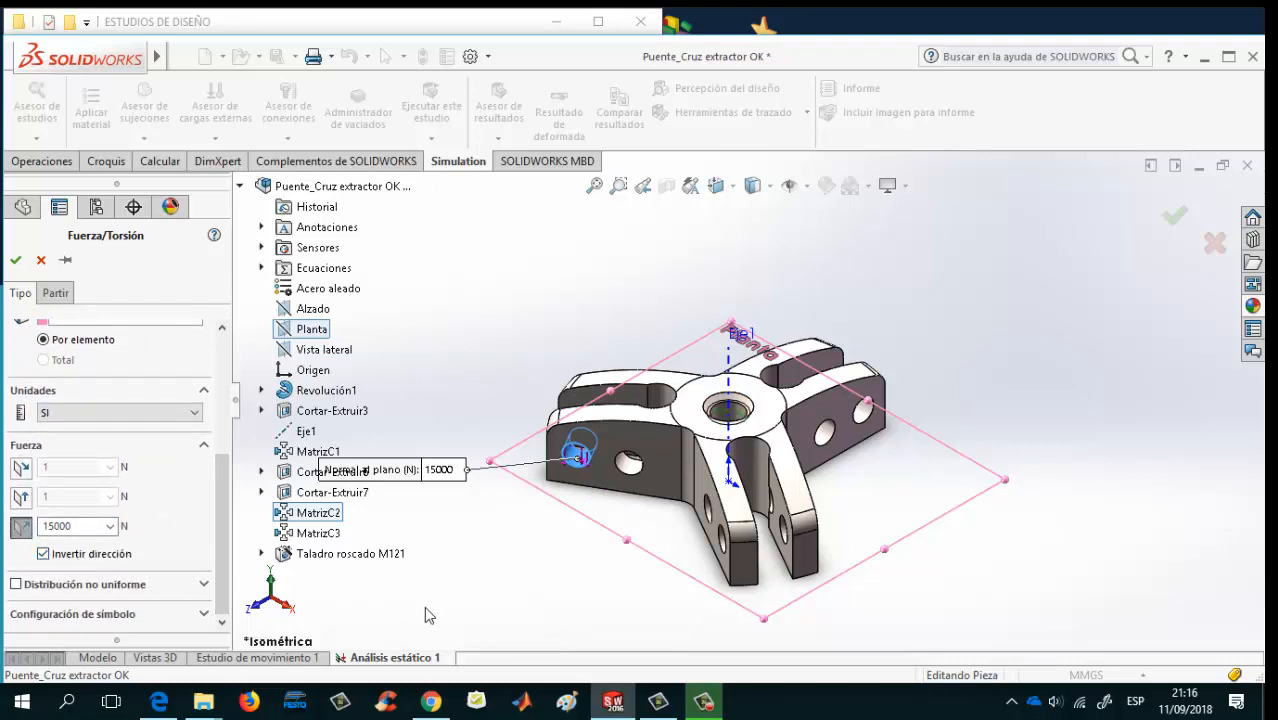
# Add the outer hole faces of one prong on a second arm and both prongs of the front arm to the force
pyautogui.click(864, 418)
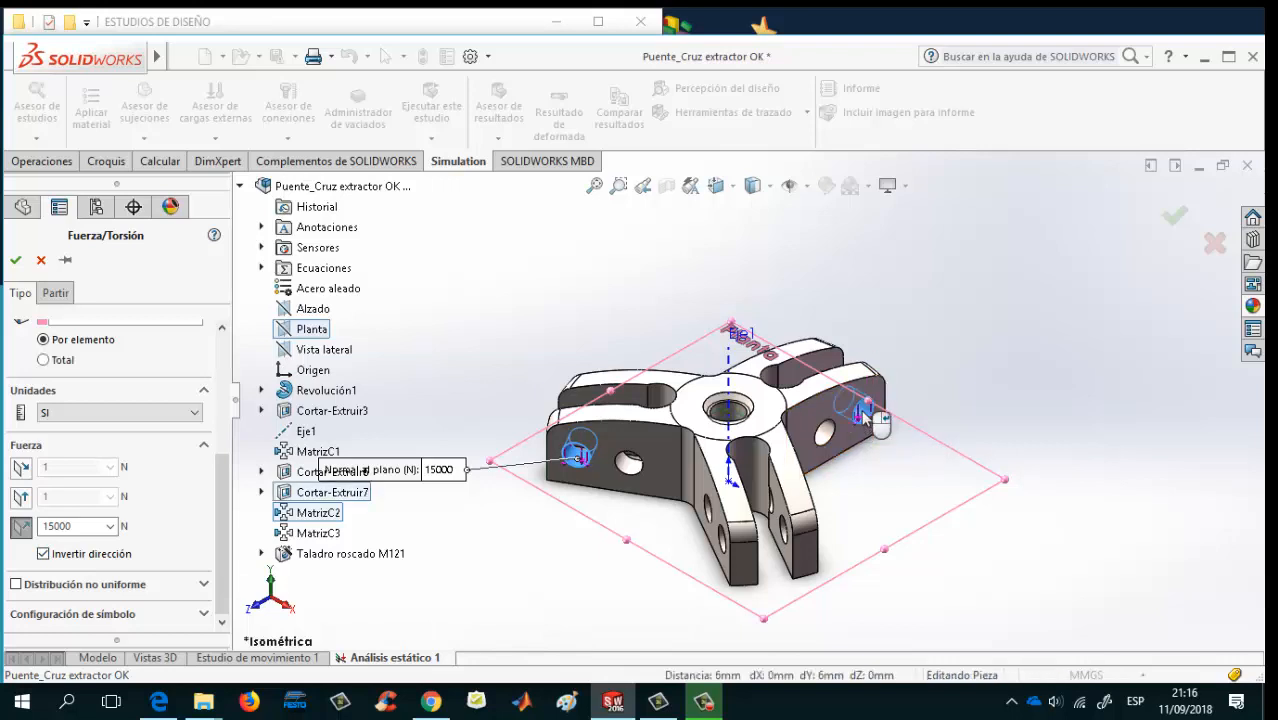
pyautogui.press('Right')
pyautogui.press('Right')
pyautogui.press('Right')
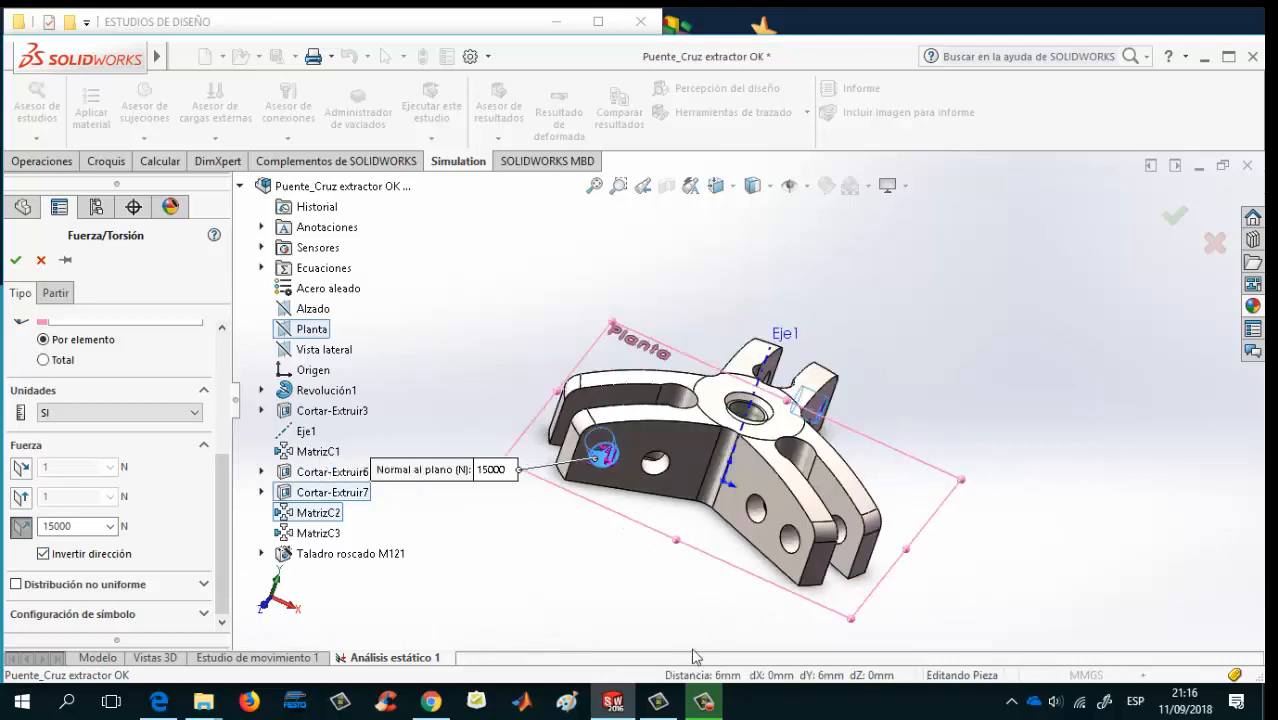
pyautogui.click(820, 548)
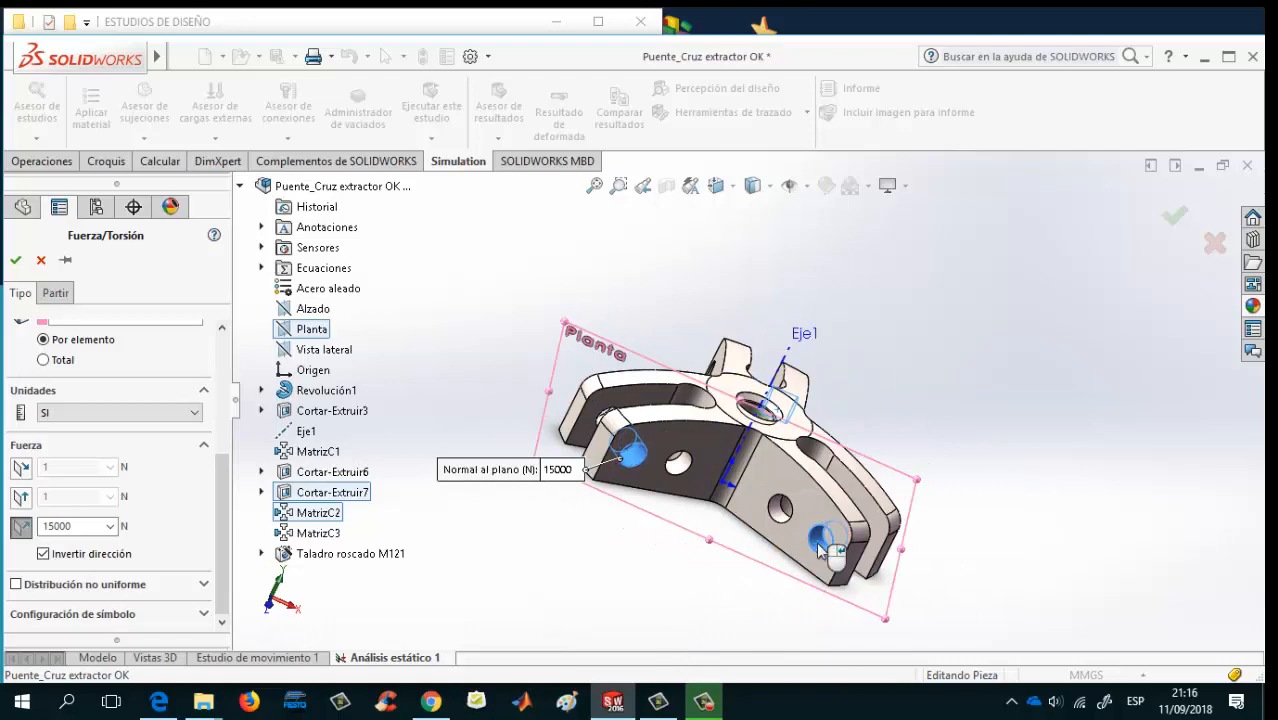
pyautogui.press('Left')
pyautogui.press('Left')
pyautogui.press('Left')
pyautogui.press('Left')
pyautogui.press('Left')
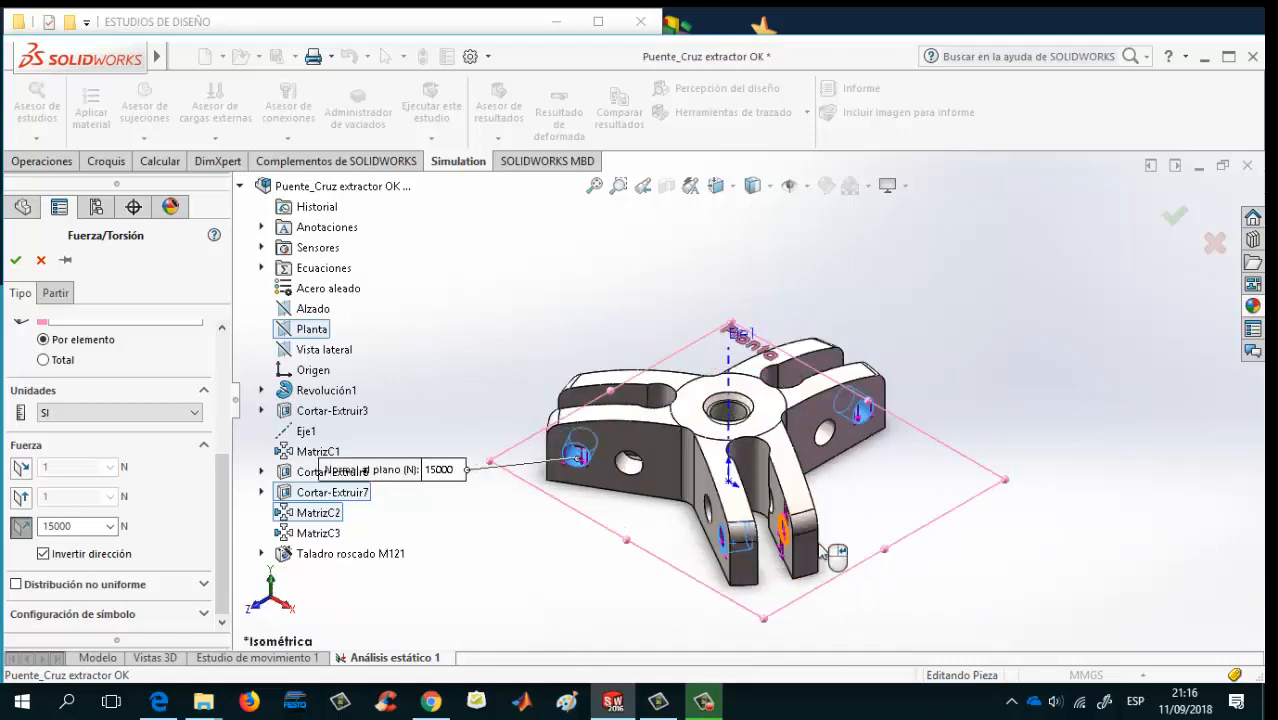
pyautogui.press('Left')
pyautogui.press('Left')
pyautogui.click(685, 528)
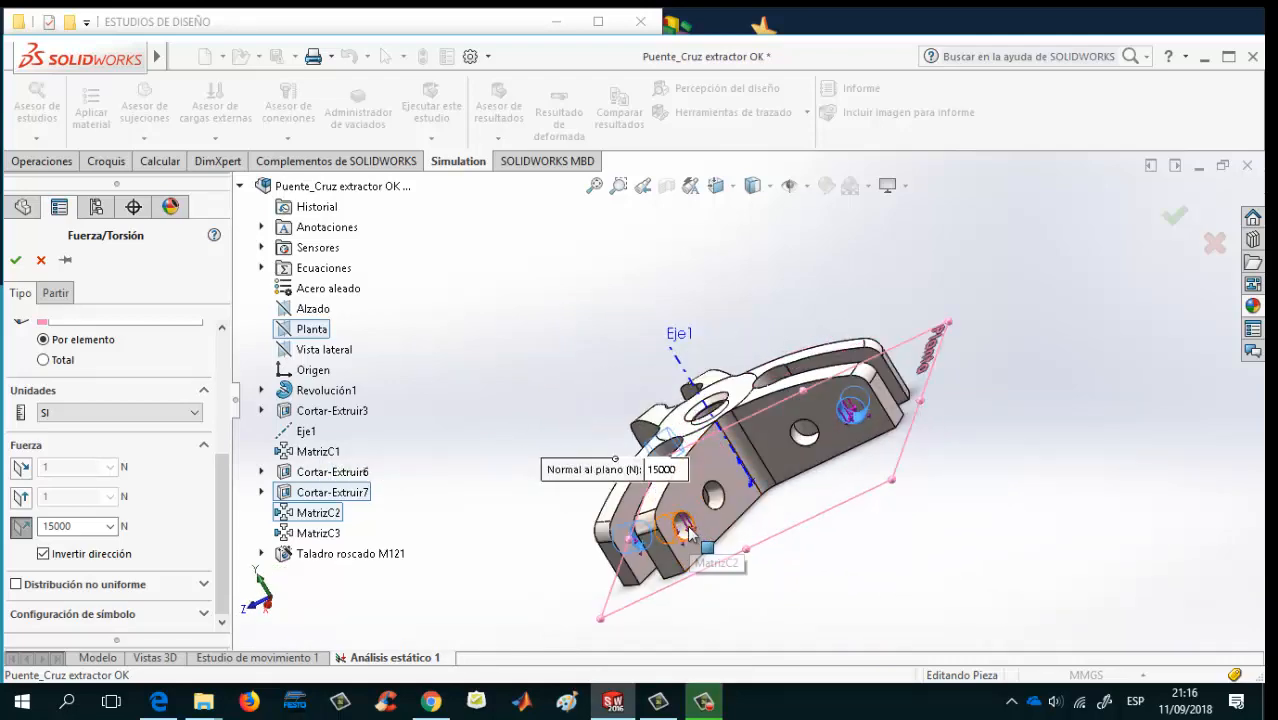
# Add the outer hole face on the other prong of the first loaded arm to the force
pyautogui.press('Down')
pyautogui.press('Down')
pyautogui.press('Down')
pyautogui.press('Down')
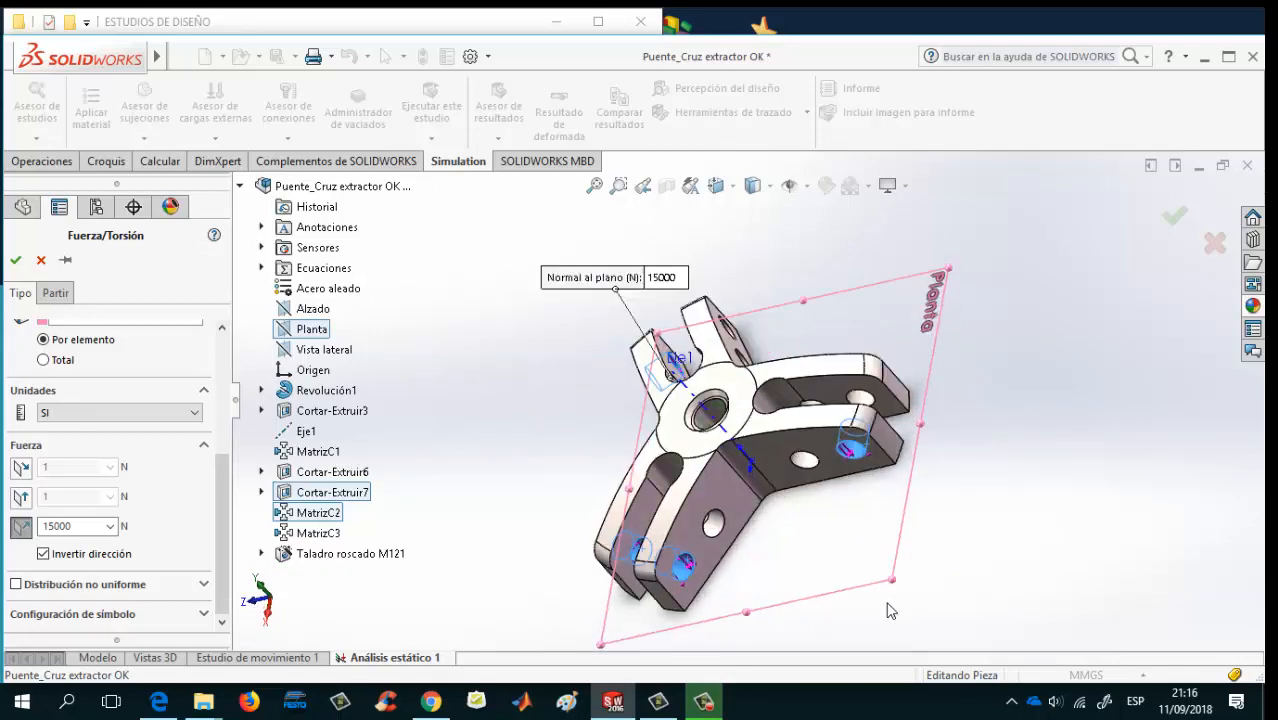
pyautogui.press('Left')
pyautogui.press('Left')
pyautogui.press('Left')
pyautogui.press('Left')
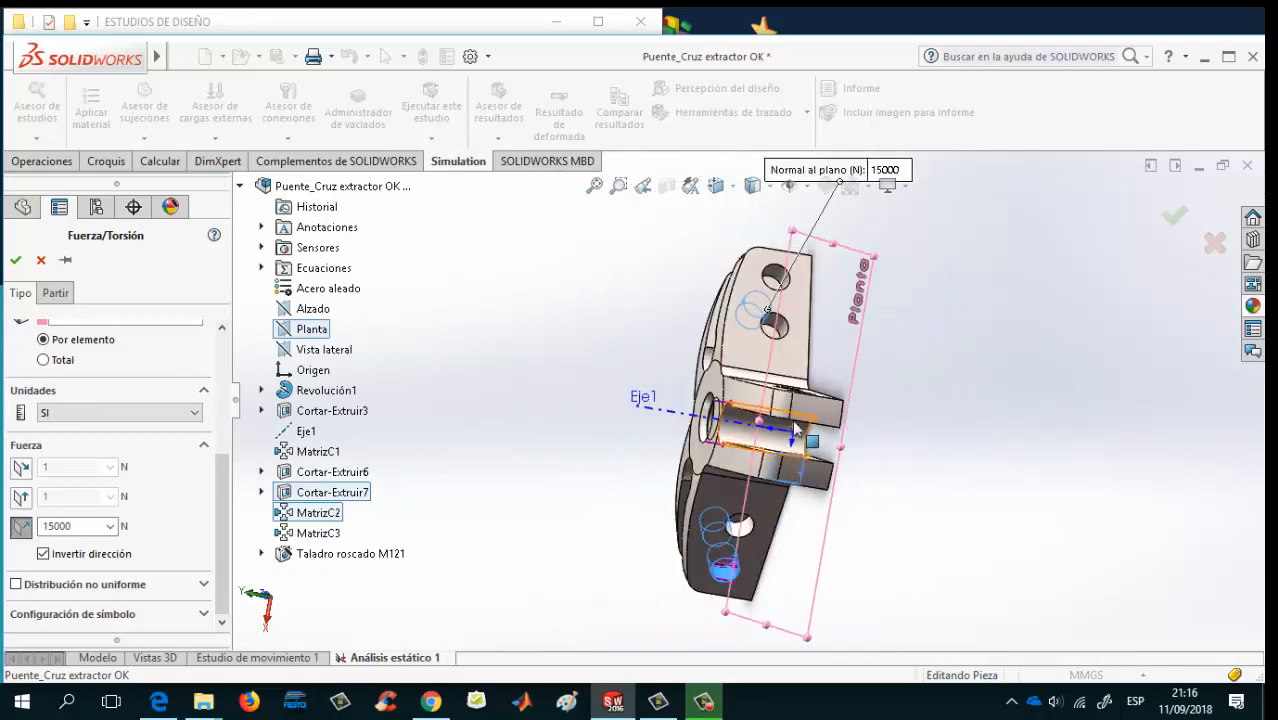
pyautogui.press('Right')
pyautogui.press('Right')
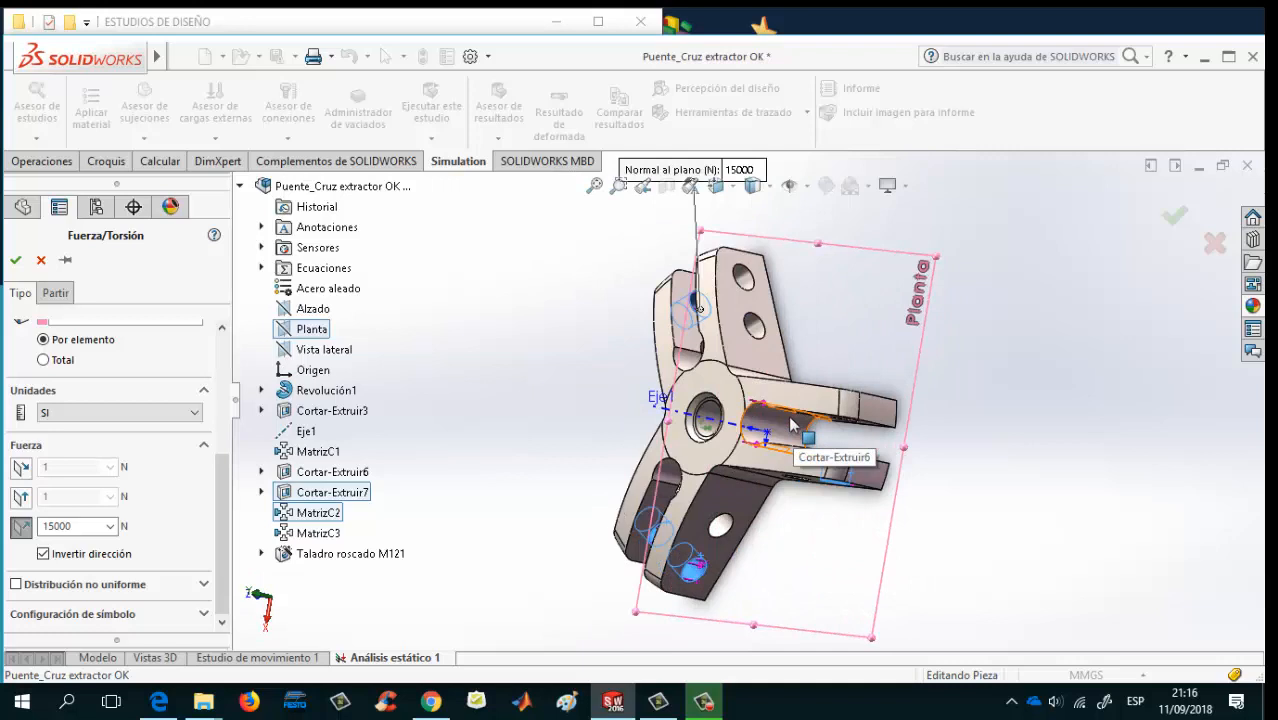
pyautogui.click(748, 280)
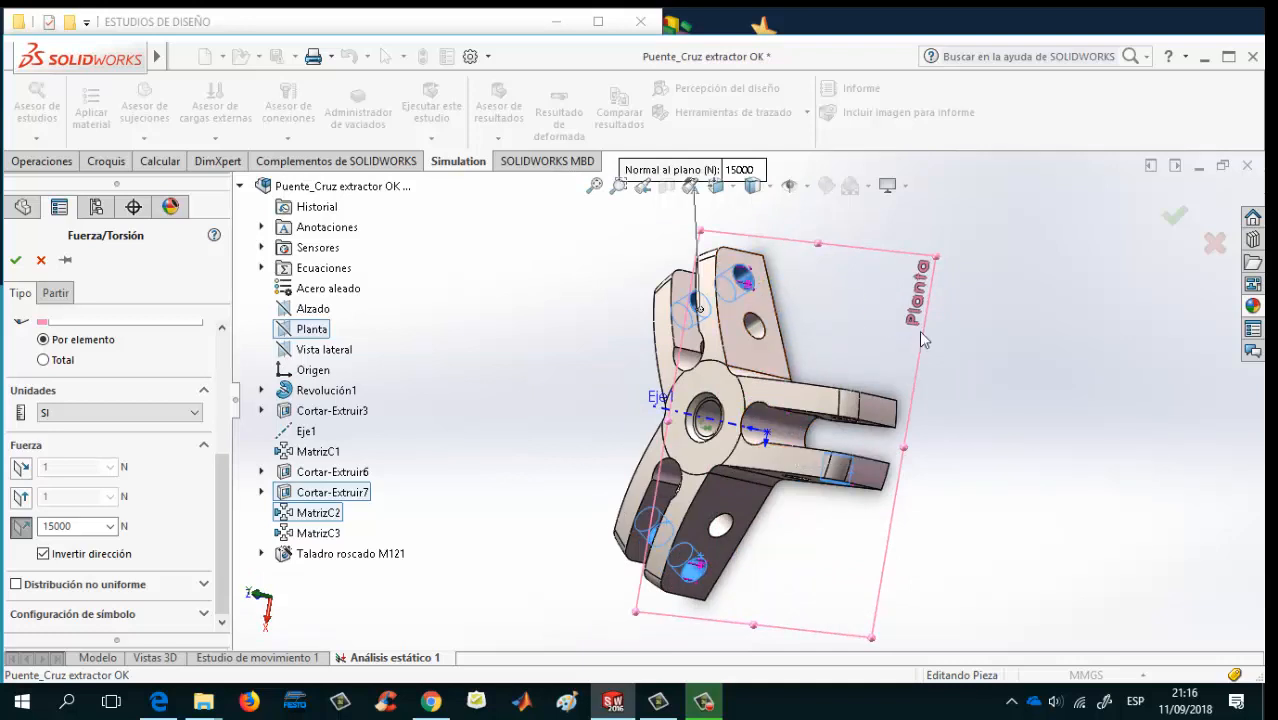
# Add the last unselected outer hole face, on the remaining arm's second prong, to the force
pyautogui.press('Right')
pyautogui.press('Right')
pyautogui.press('Right')
pyautogui.press('Right')
pyautogui.press('Right')
pyautogui.press('Right')
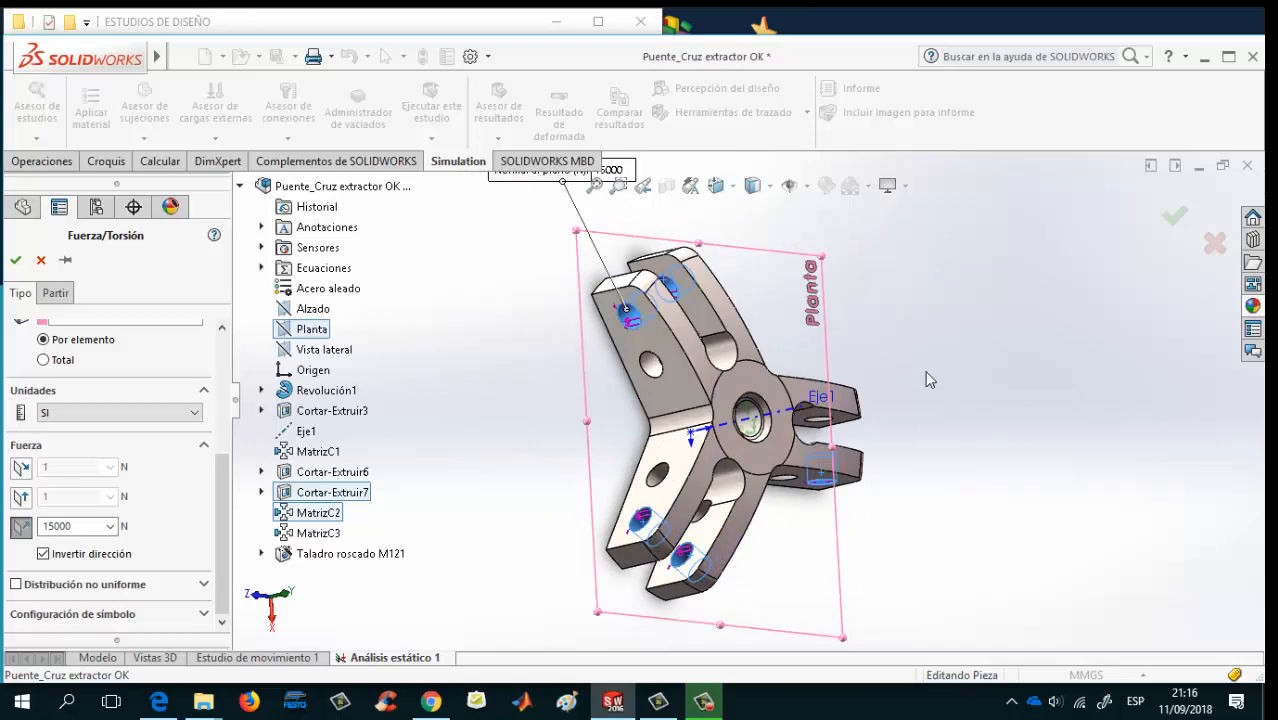
pyautogui.press('Up')
pyautogui.press('Up')
pyautogui.press('Up')
pyautogui.press('Left')
pyautogui.press('Left')
pyautogui.press('Left')
pyautogui.press('Left')
pyautogui.press('Left')
pyautogui.press('Left')
pyautogui.press('Left')
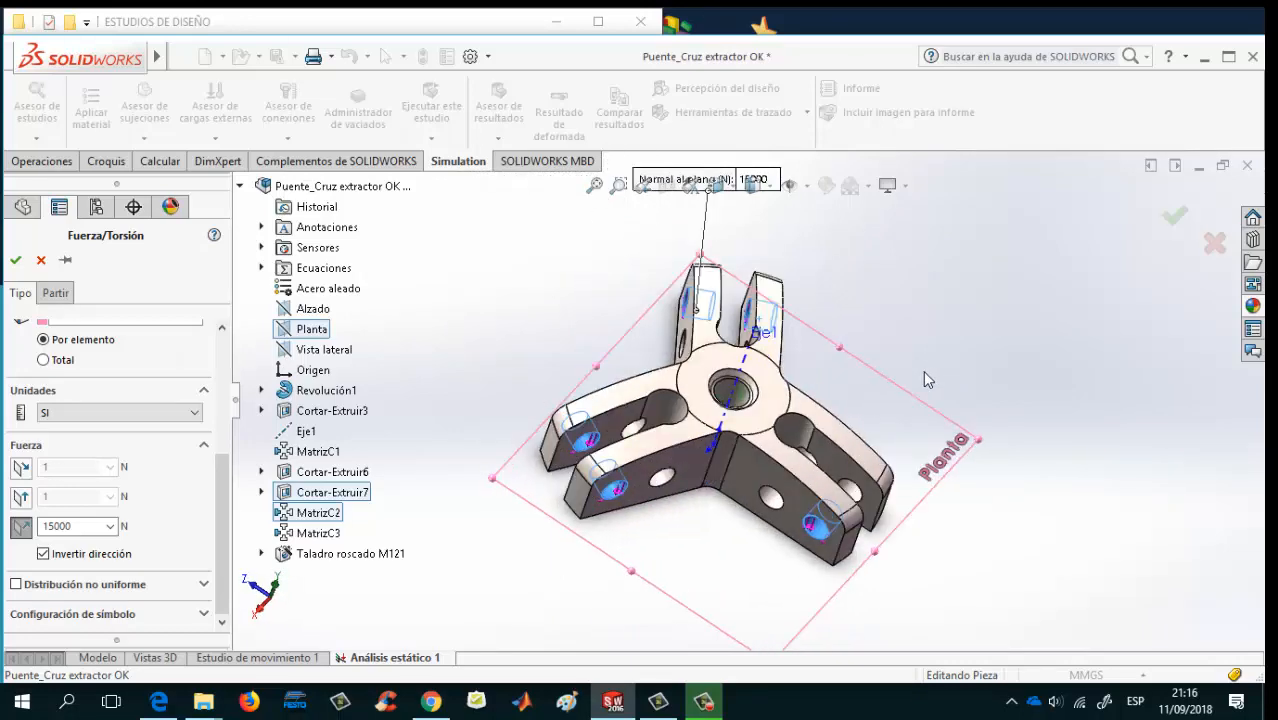
pyautogui.press('Left')
pyautogui.press('Left')
pyautogui.press('Left')
pyautogui.press('Left')
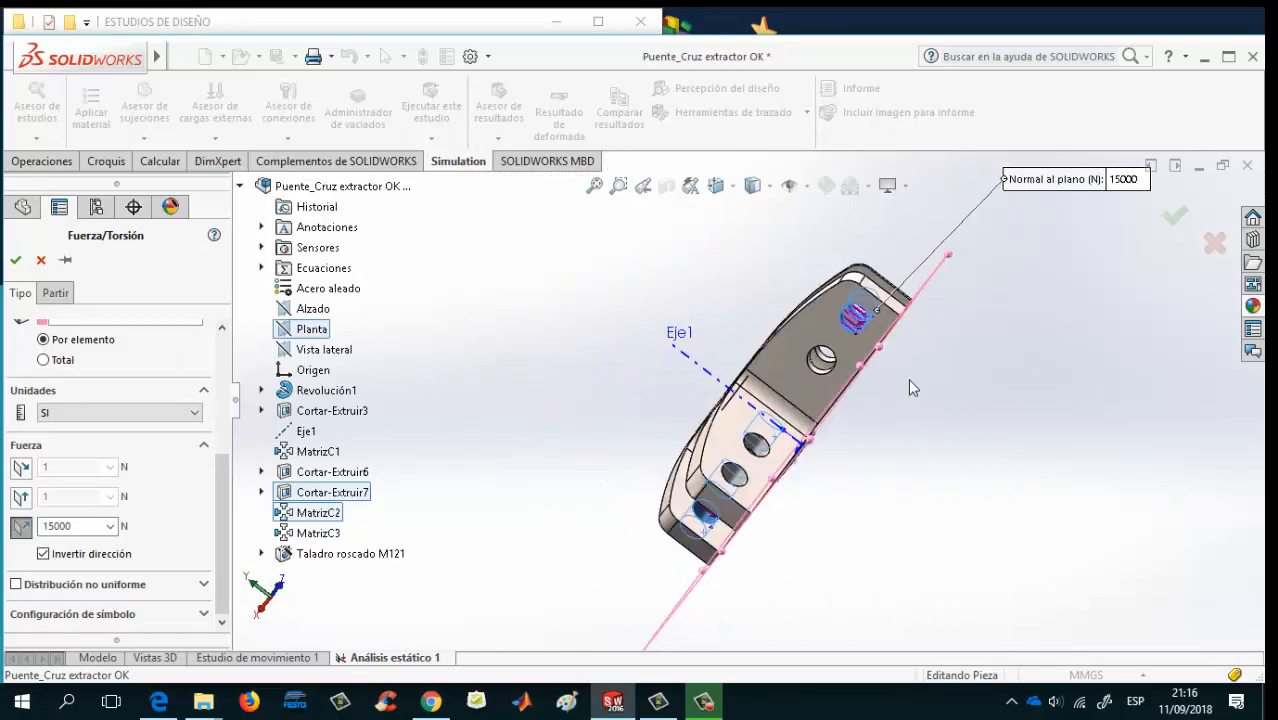
pyautogui.press('Down')
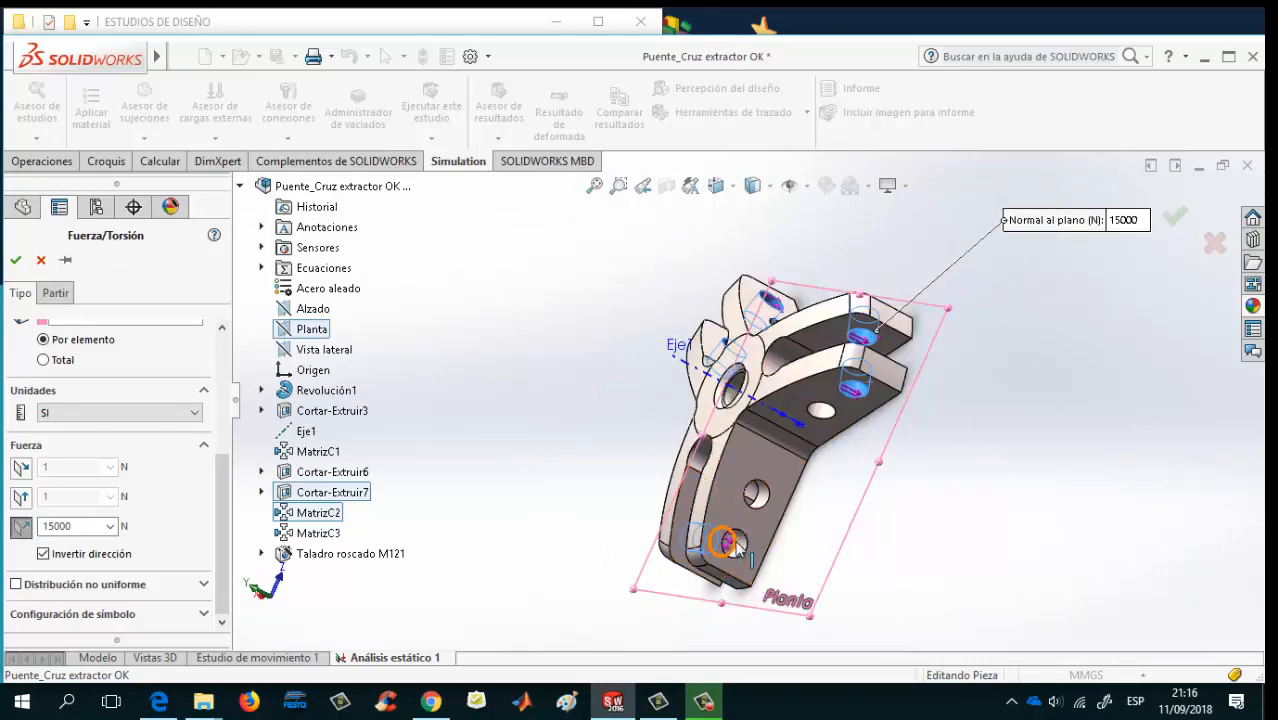
pyautogui.click(740, 546)
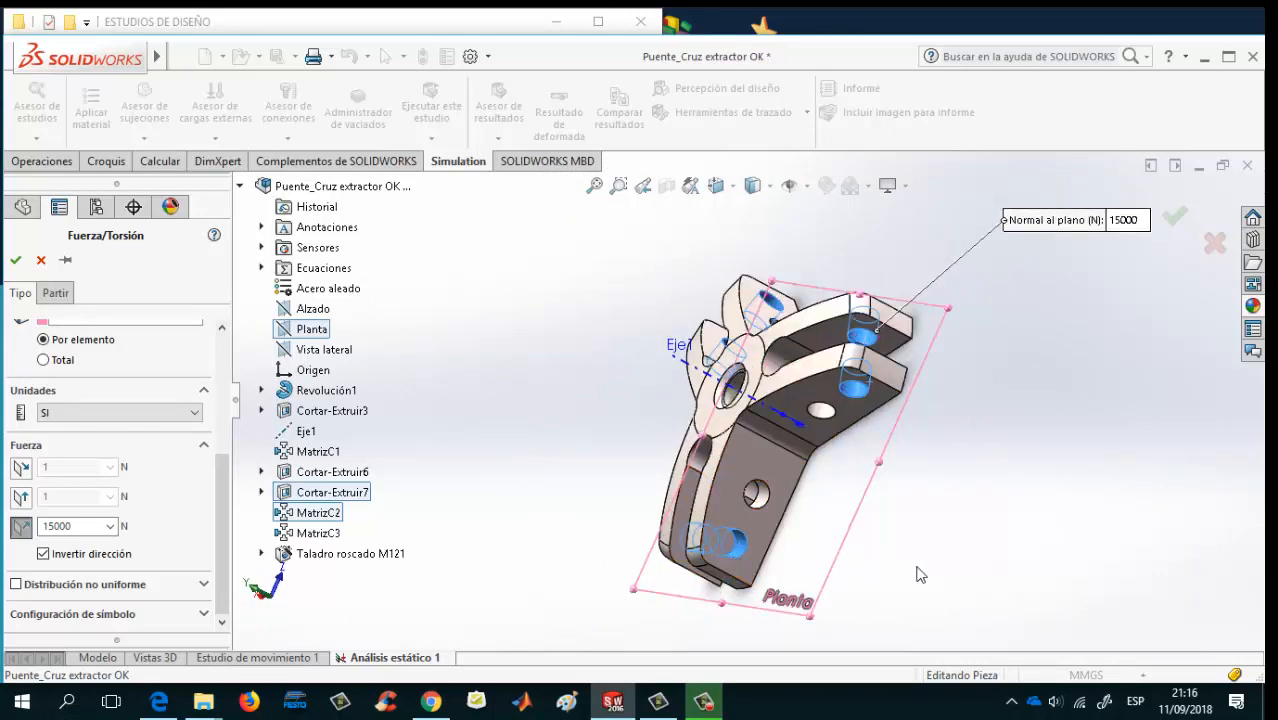
# Accept the force load on the outer holes and return the model to the isometric view
pyautogui.press('Left')
pyautogui.press('Right')
pyautogui.press('Right')
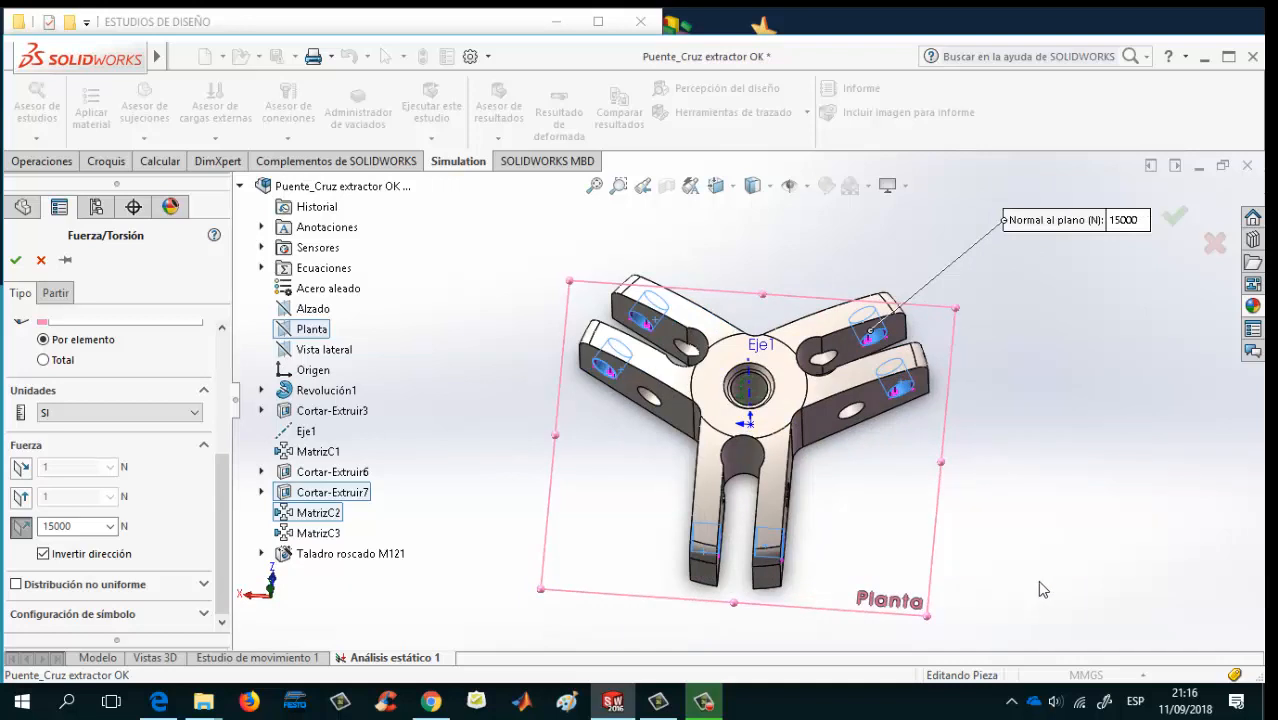
pyautogui.press('Up')
pyautogui.press('Up')
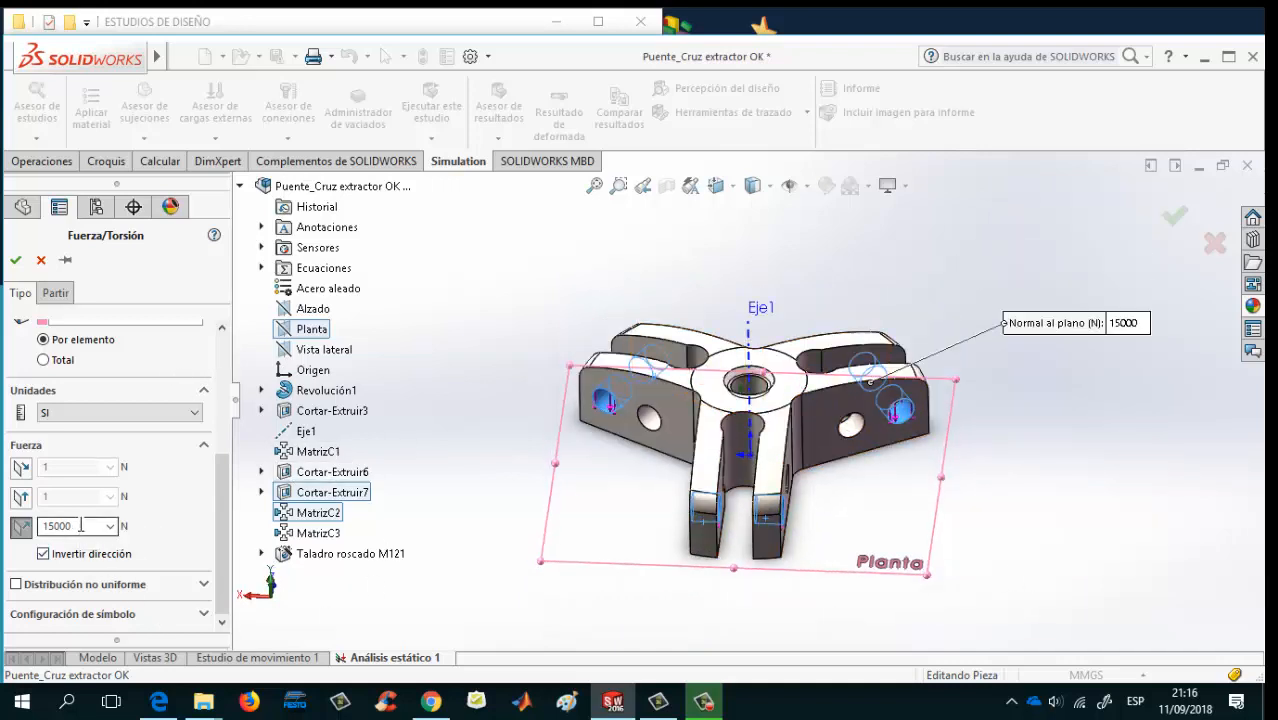
pyautogui.click(15, 260)
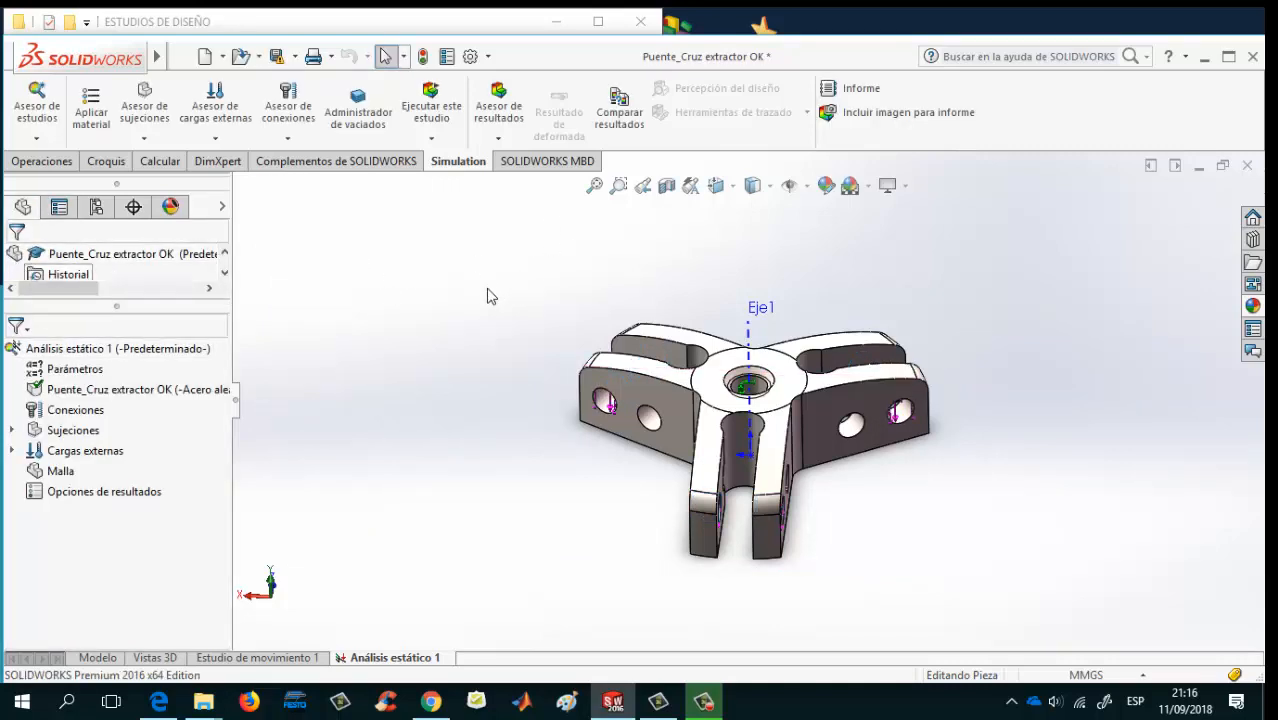
pyautogui.press('space')
pyautogui.click(554, 360)
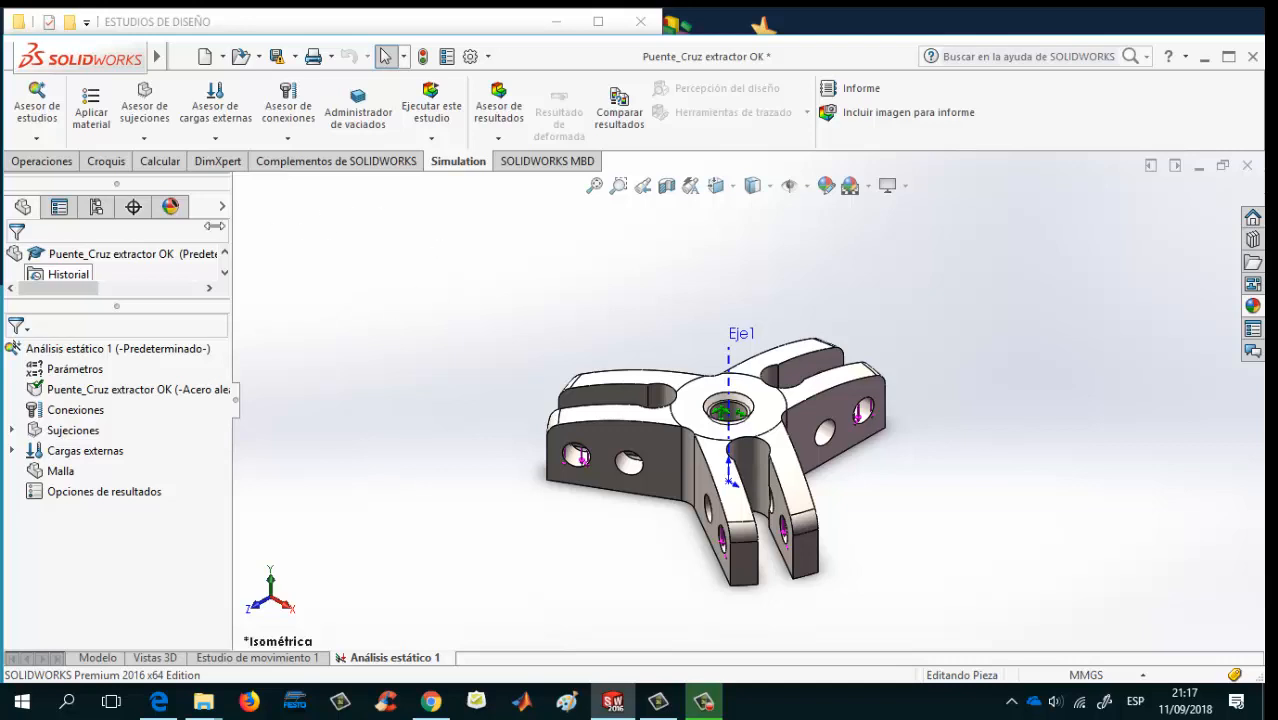
# Create the mesh for the bridge part, restoring the mesh density to its default setting
pyautogui.click(54, 478)
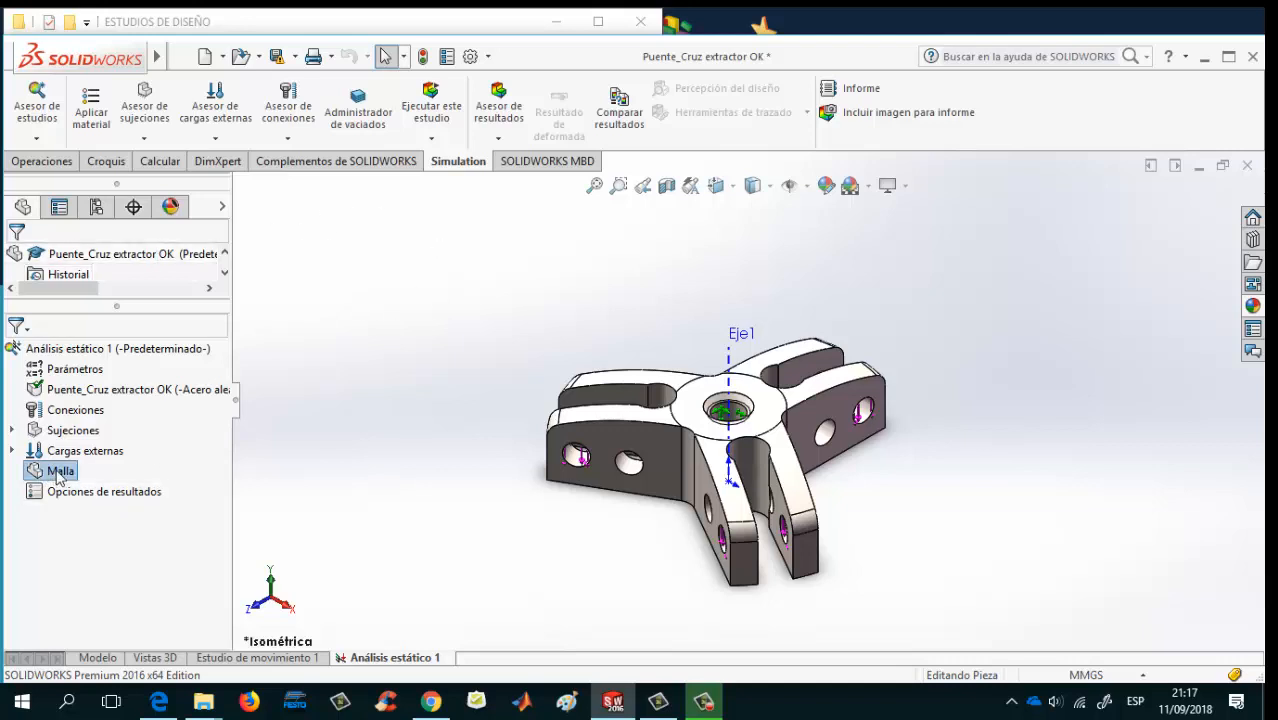
pyautogui.rightClick(57, 477)
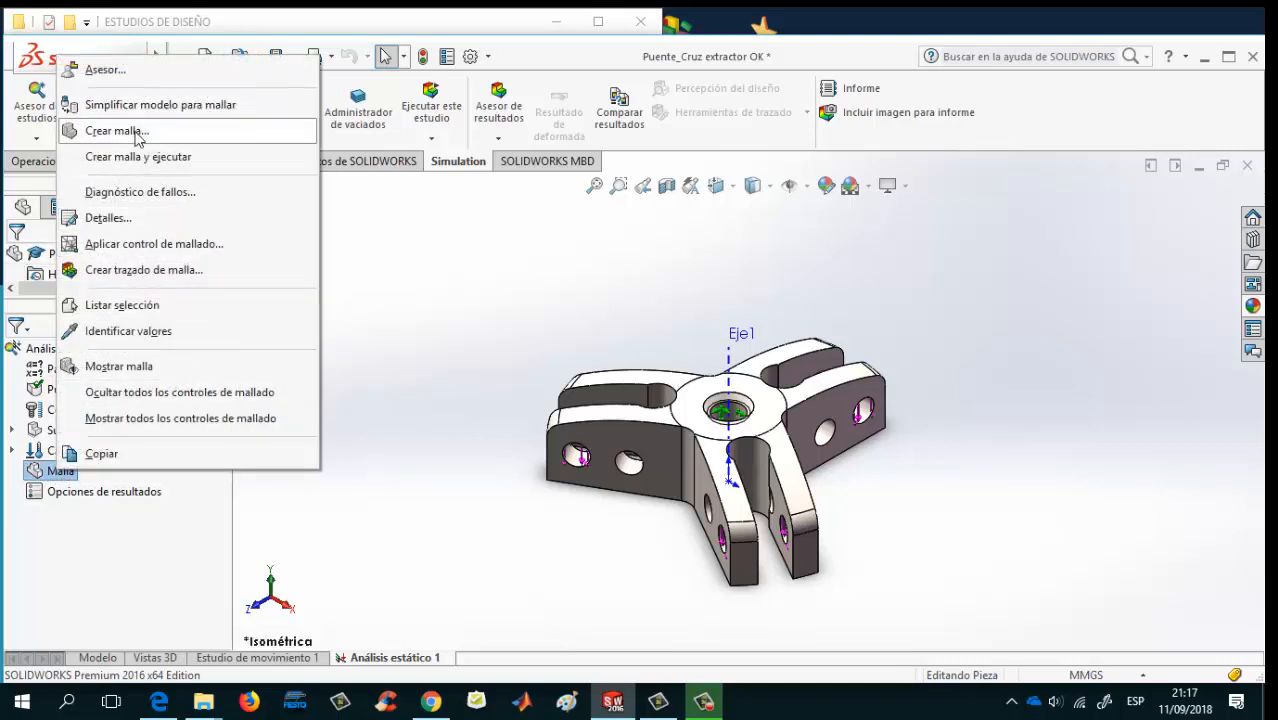
pyautogui.click(117, 131)
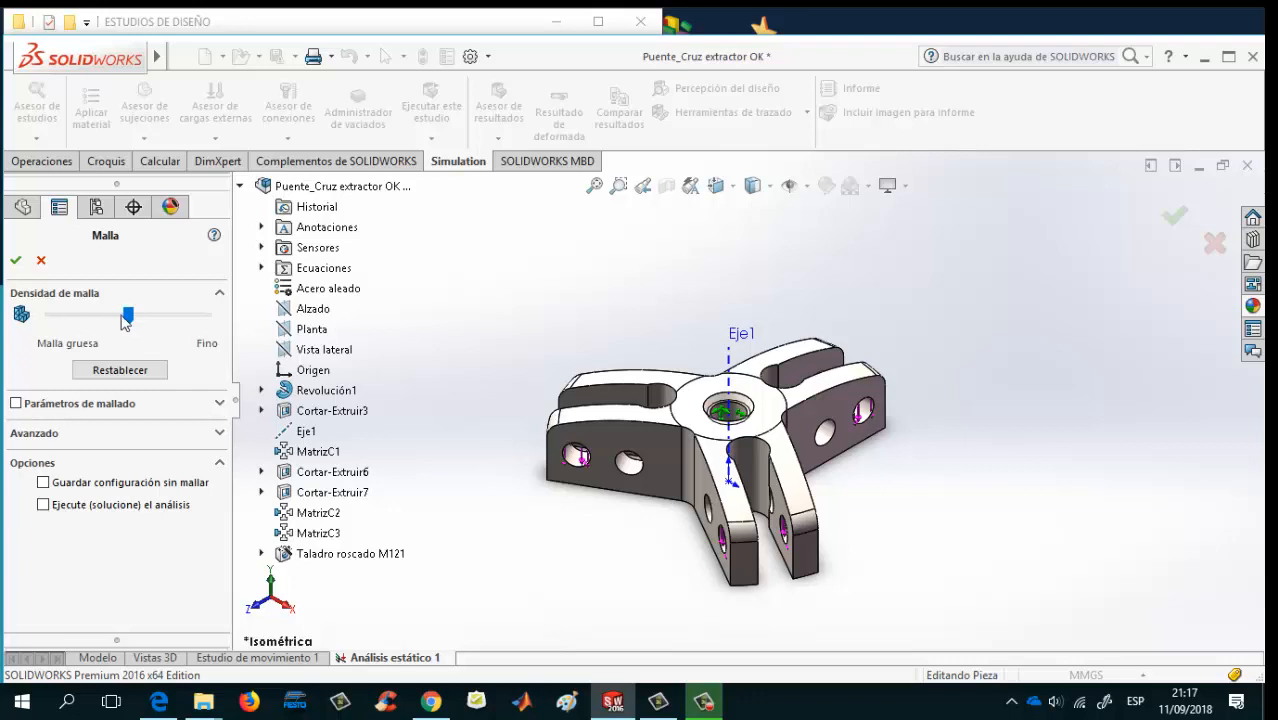
pyautogui.moveTo(128, 318); pyautogui.dragTo(205, 318)
pyautogui.click(133, 372)
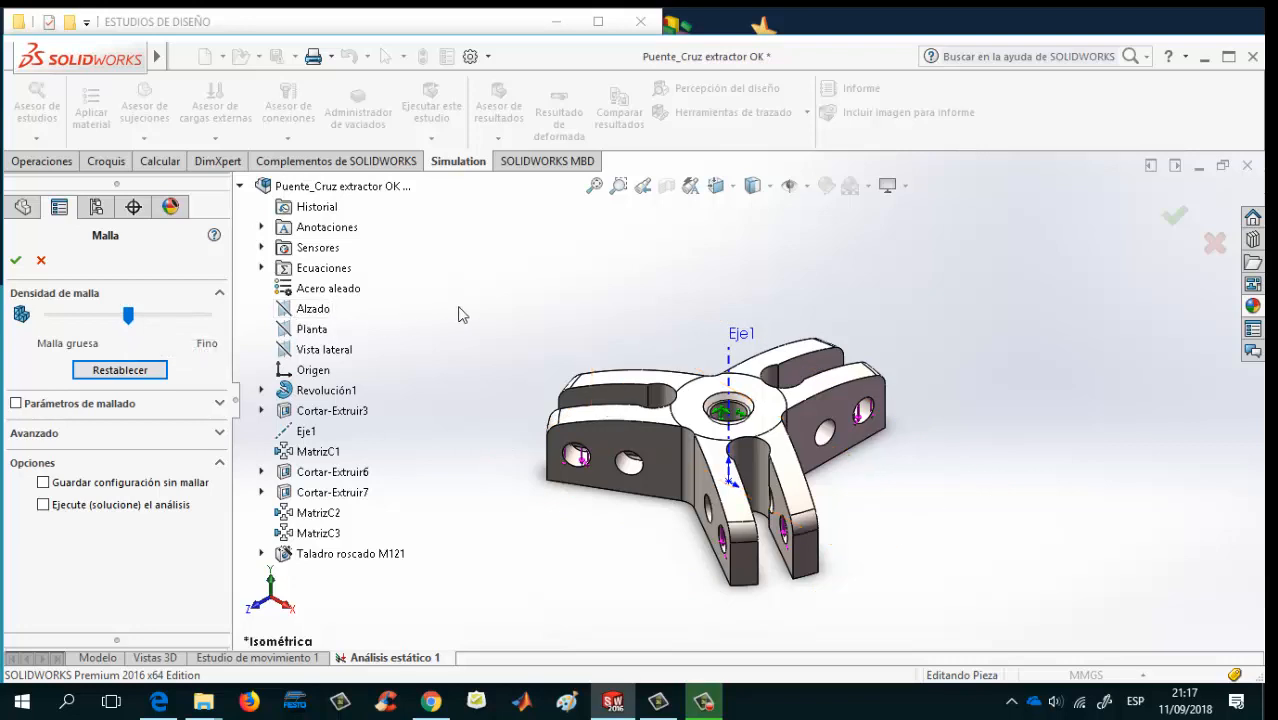
pyautogui.click(16, 260)
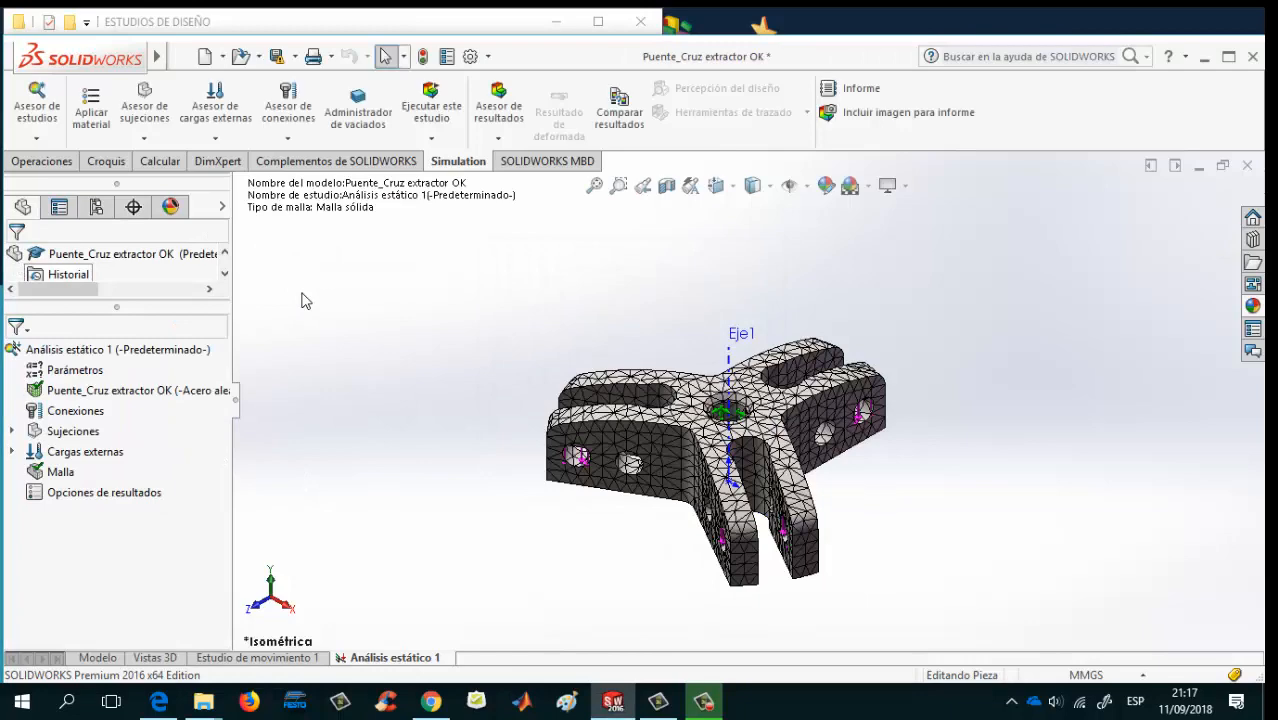
# Run the static study on the meshed part to generate its results
pyautogui.click(618, 186)
pyautogui.moveTo(522, 301); pyautogui.dragTo(992, 644)
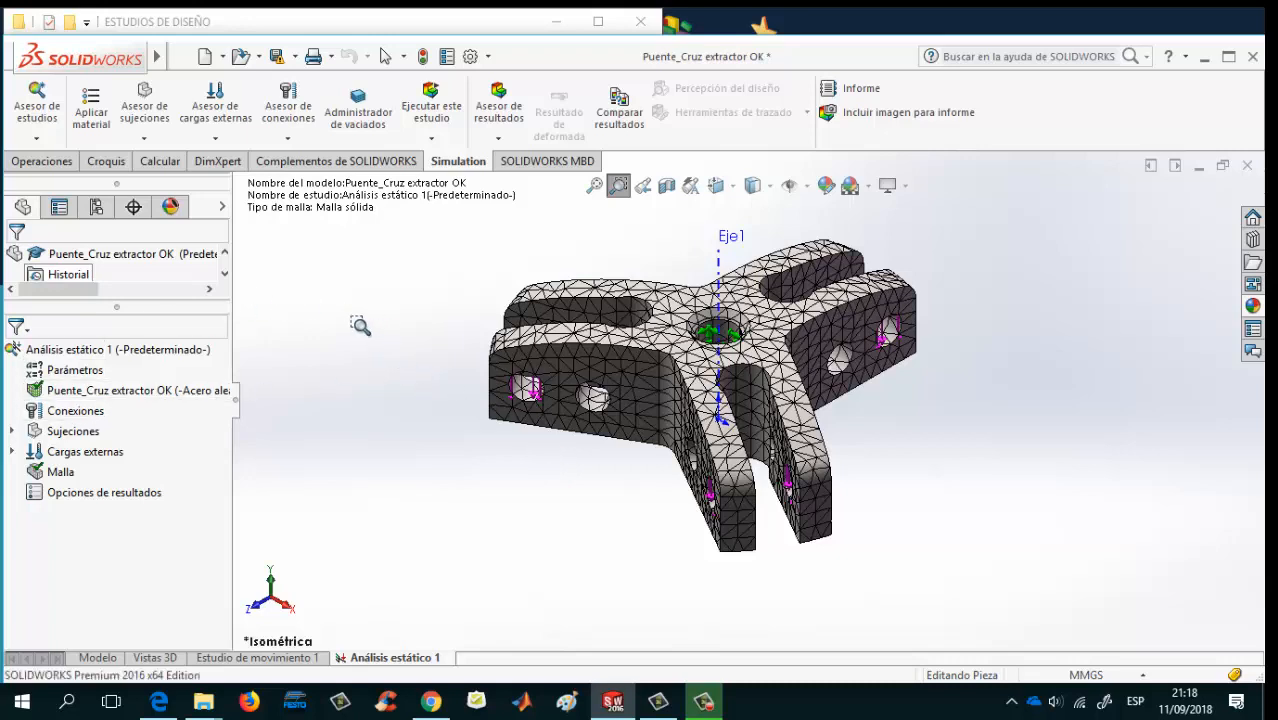
pyautogui.click(436, 112)
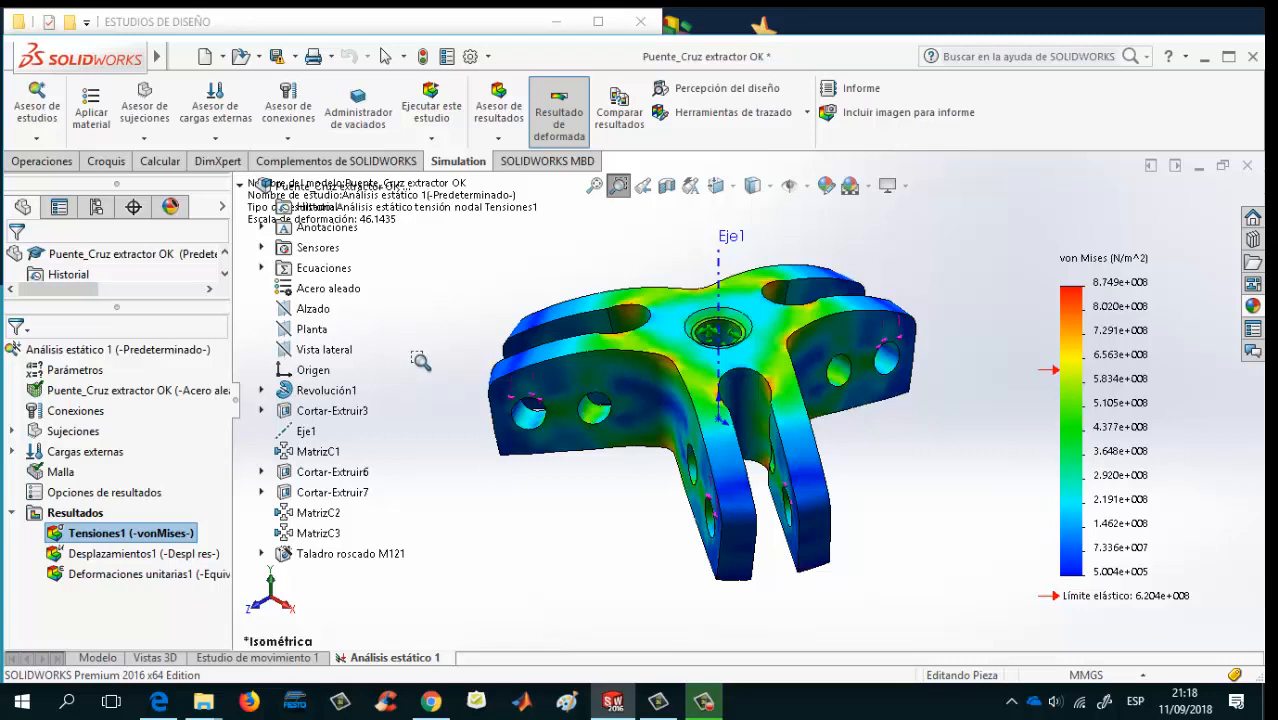
pyautogui.scroll(1, 417, 357)
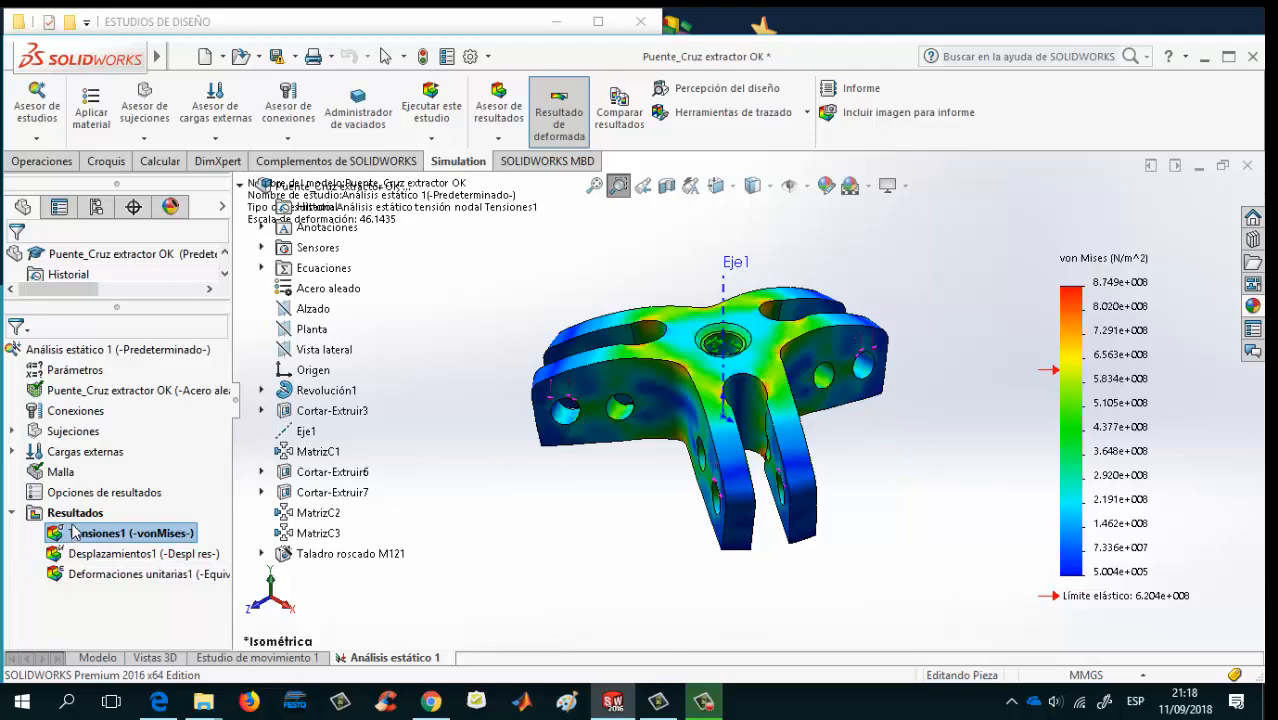
# Review the mesh details, enlarging the list enough to read element size, node and element totals, and aspect ratio, and close it
pyautogui.click(60, 473)
pyautogui.rightClick(60, 473)
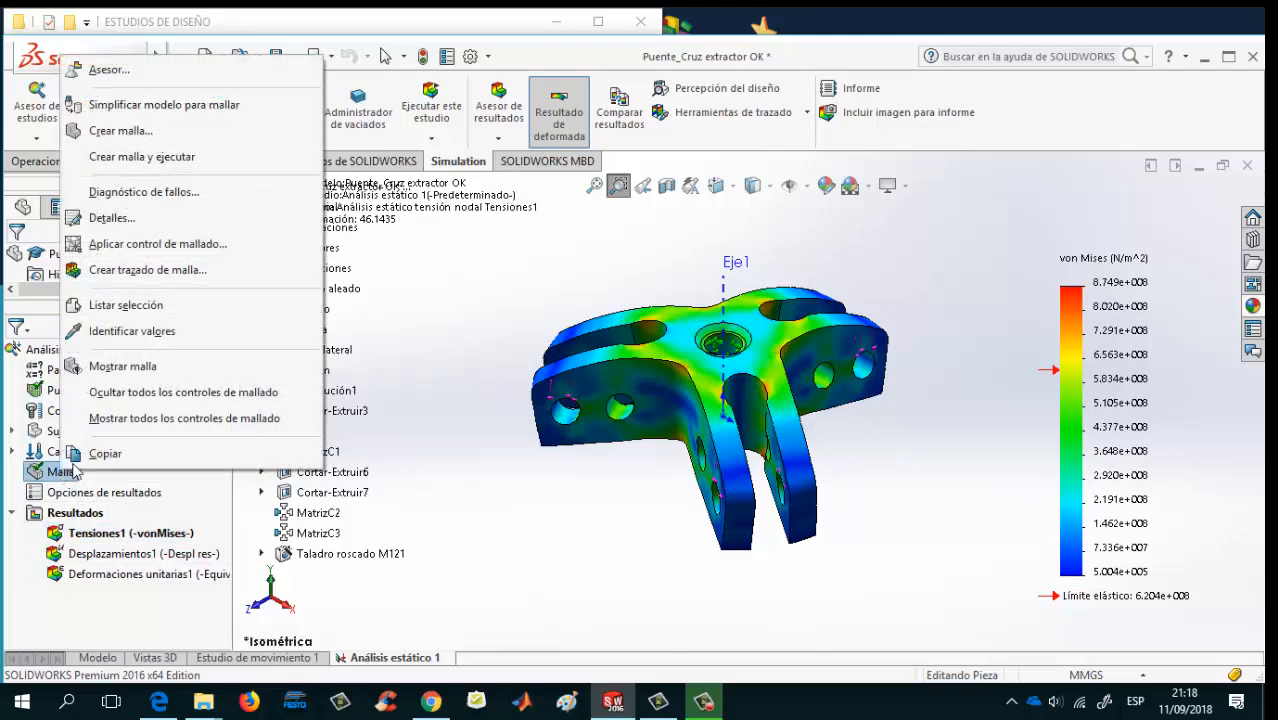
pyautogui.click(117, 220)
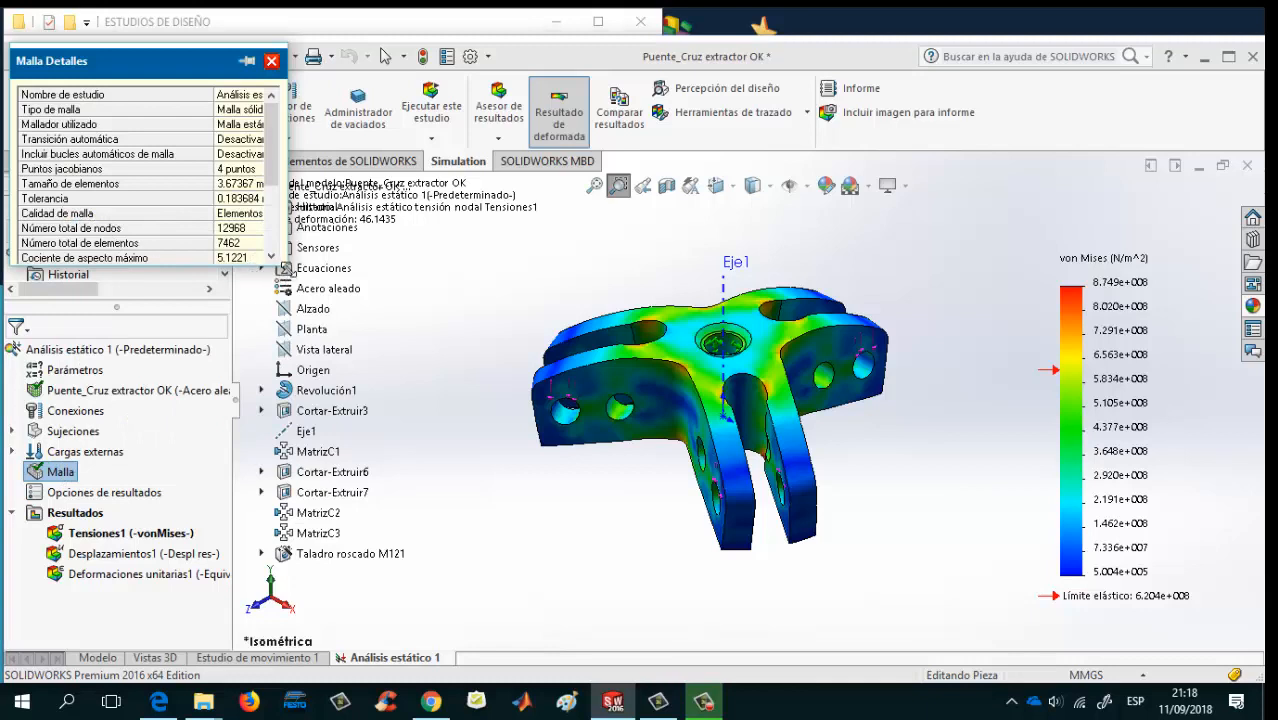
pyautogui.moveTo(288, 266); pyautogui.dragTo(372, 378)
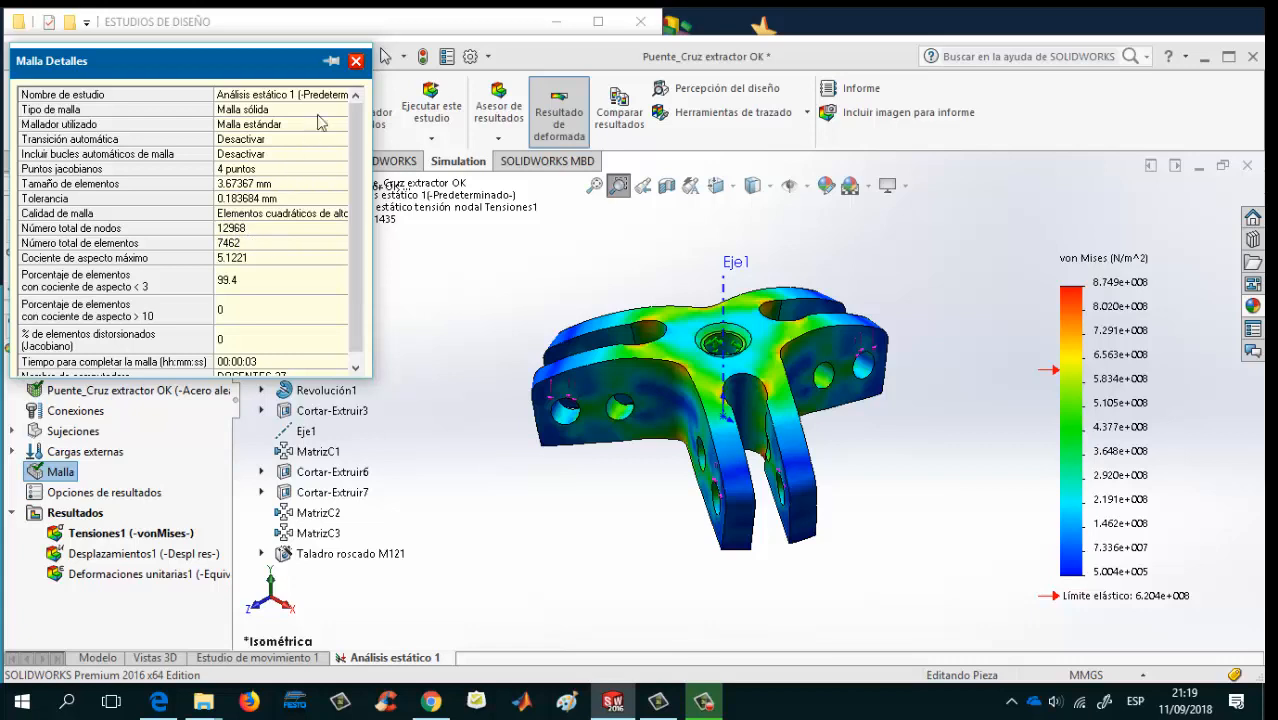
pyautogui.click(356, 62)
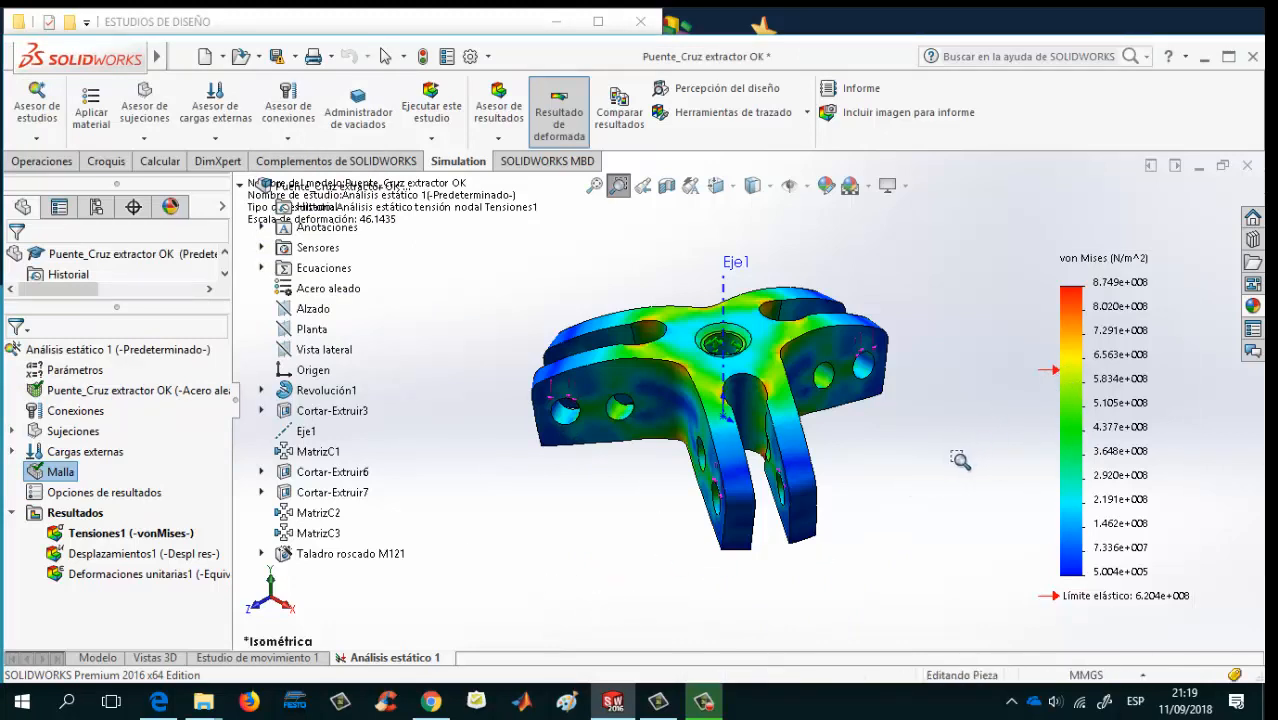
pyautogui.press('Escape')
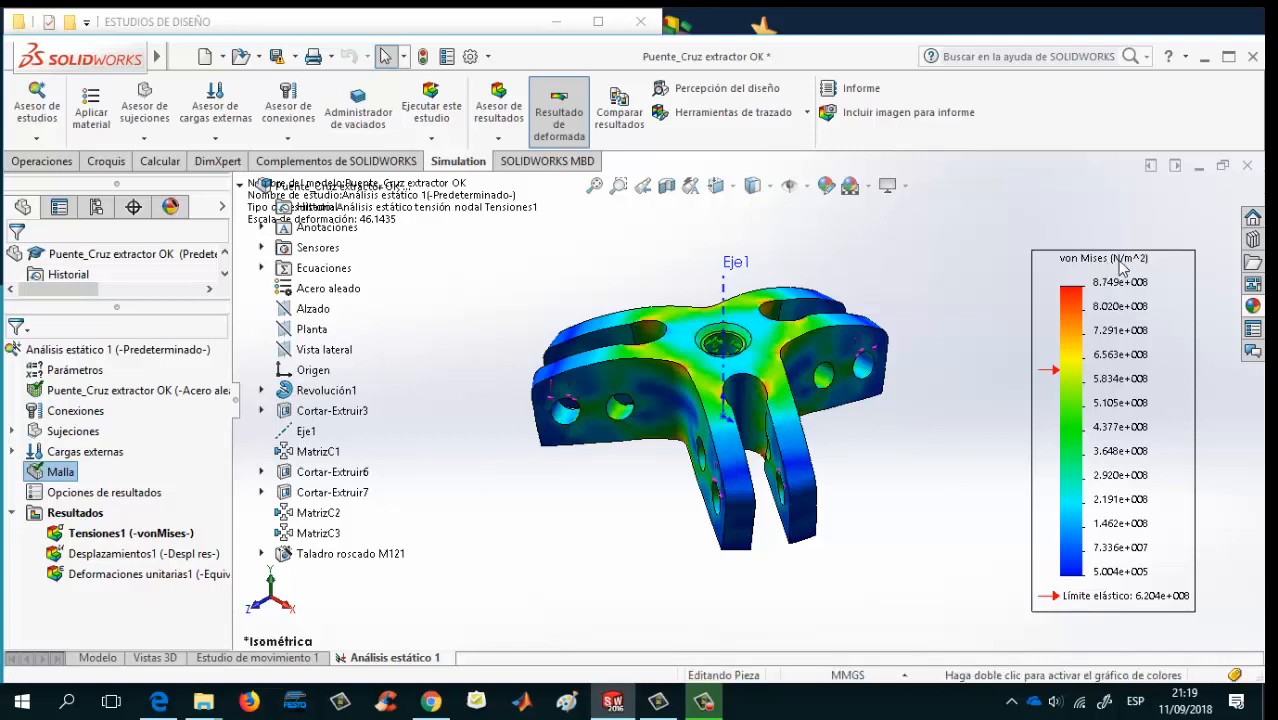
# Set the von Mises stress plot's units to N/mm^2 (MPa)
pyautogui.rightClick(1093, 600)
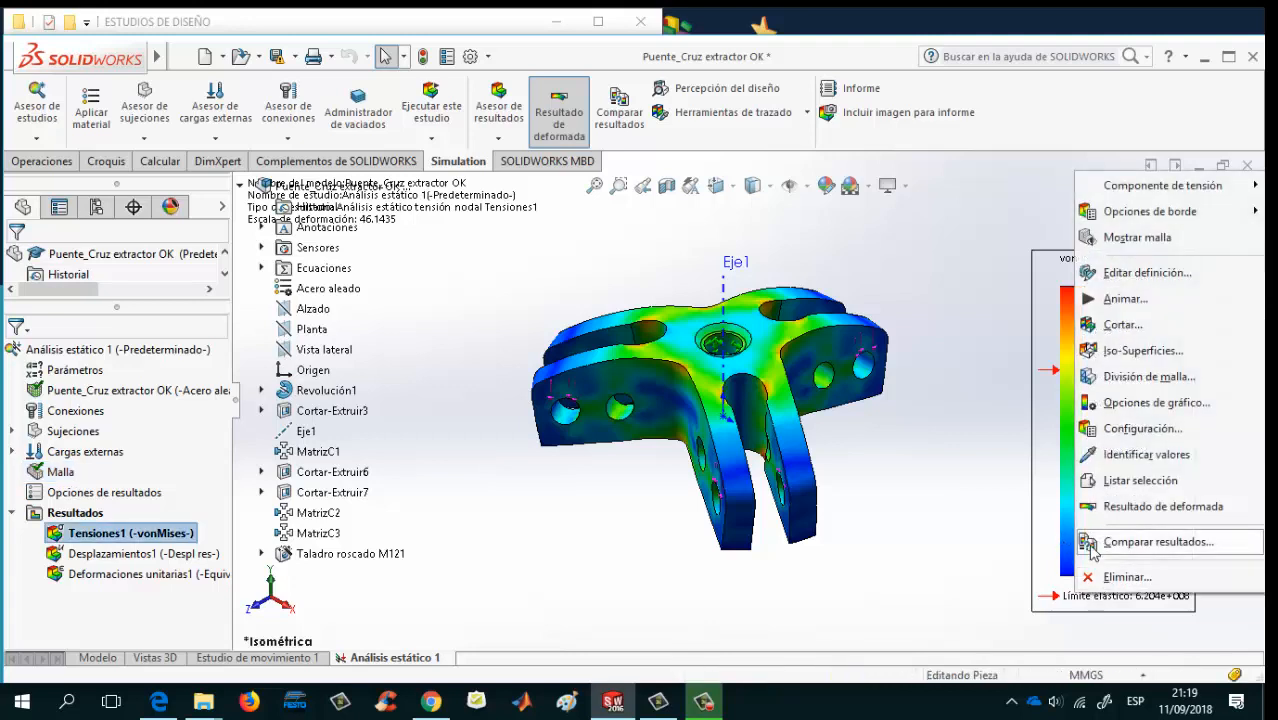
pyautogui.click(1142, 276)
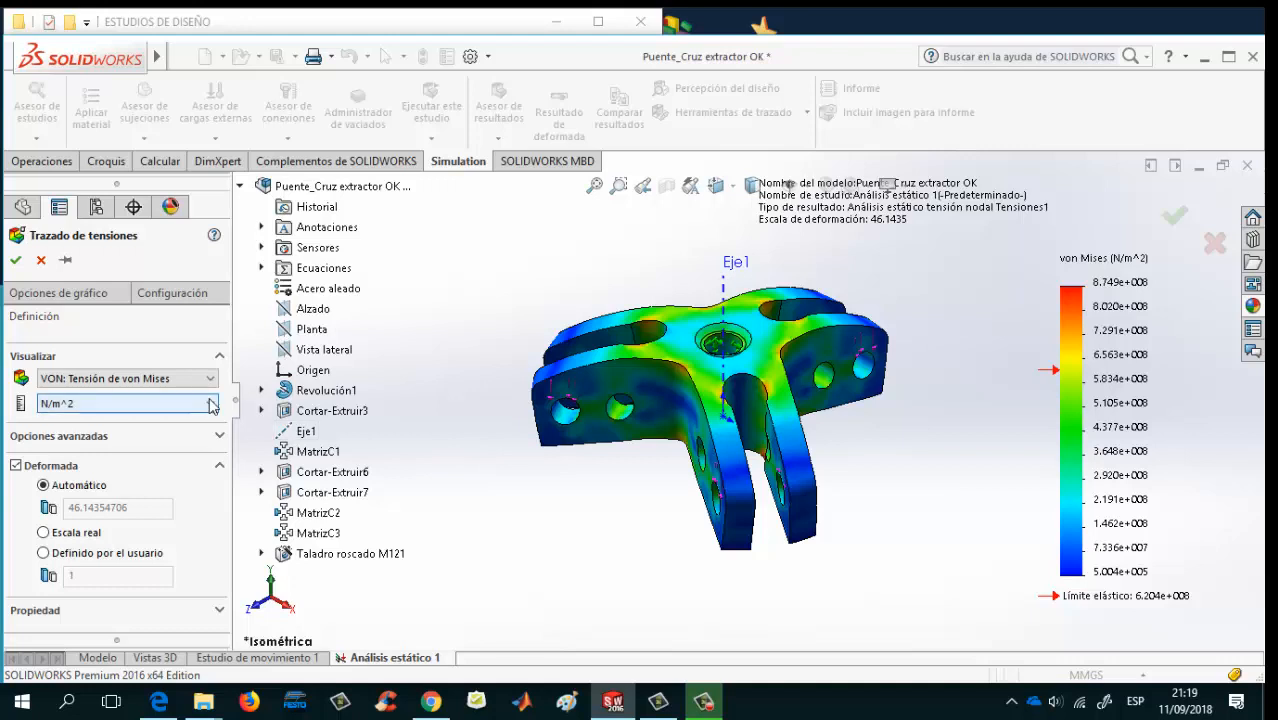
pyautogui.click(211, 404)
pyautogui.click(142, 456)
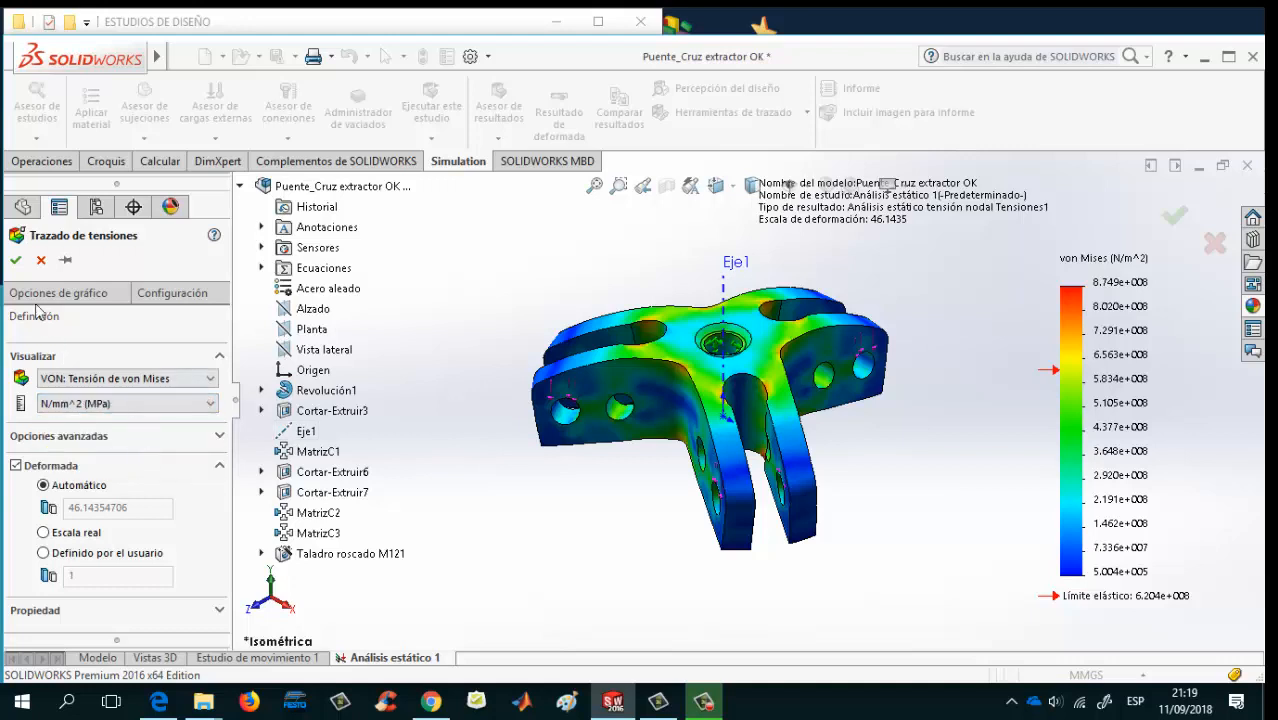
pyautogui.click(16, 259)
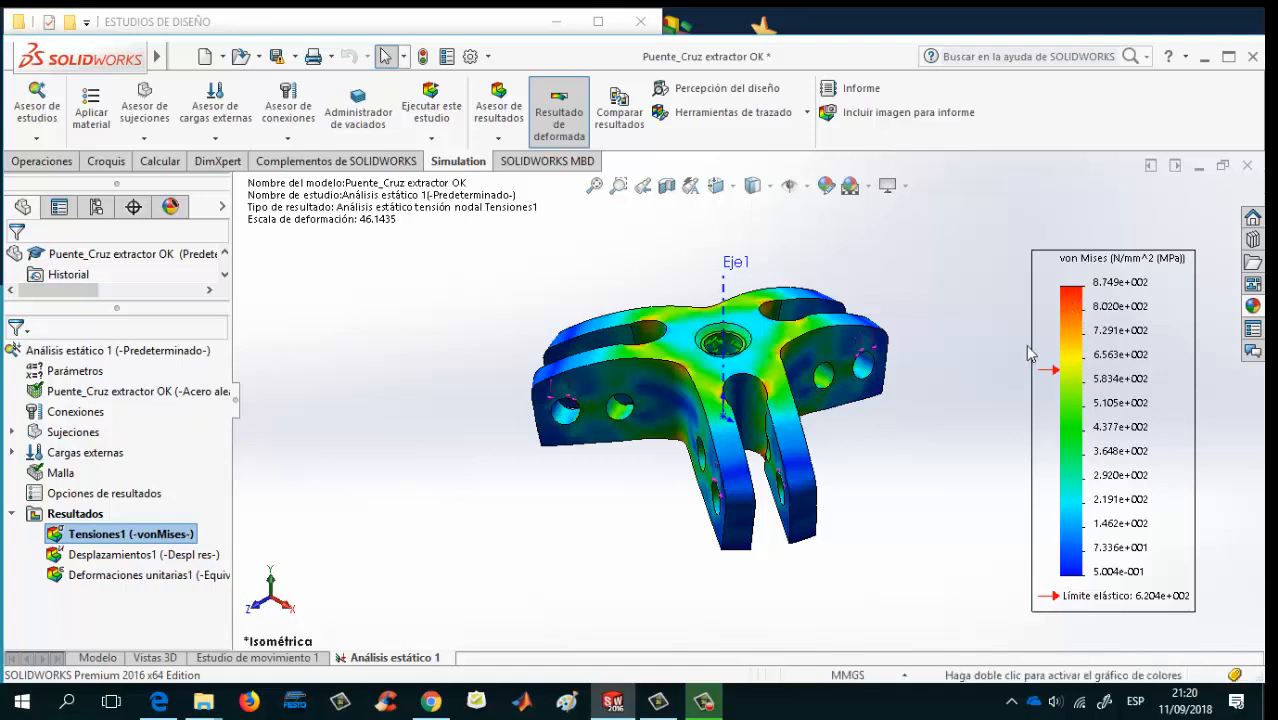
# Examine the von Mises stress distribution on the deformed part from all sides, including the underside around the central hole
pyautogui.press('Right')
pyautogui.press('Right')
pyautogui.press('Right')
pyautogui.press('Right')
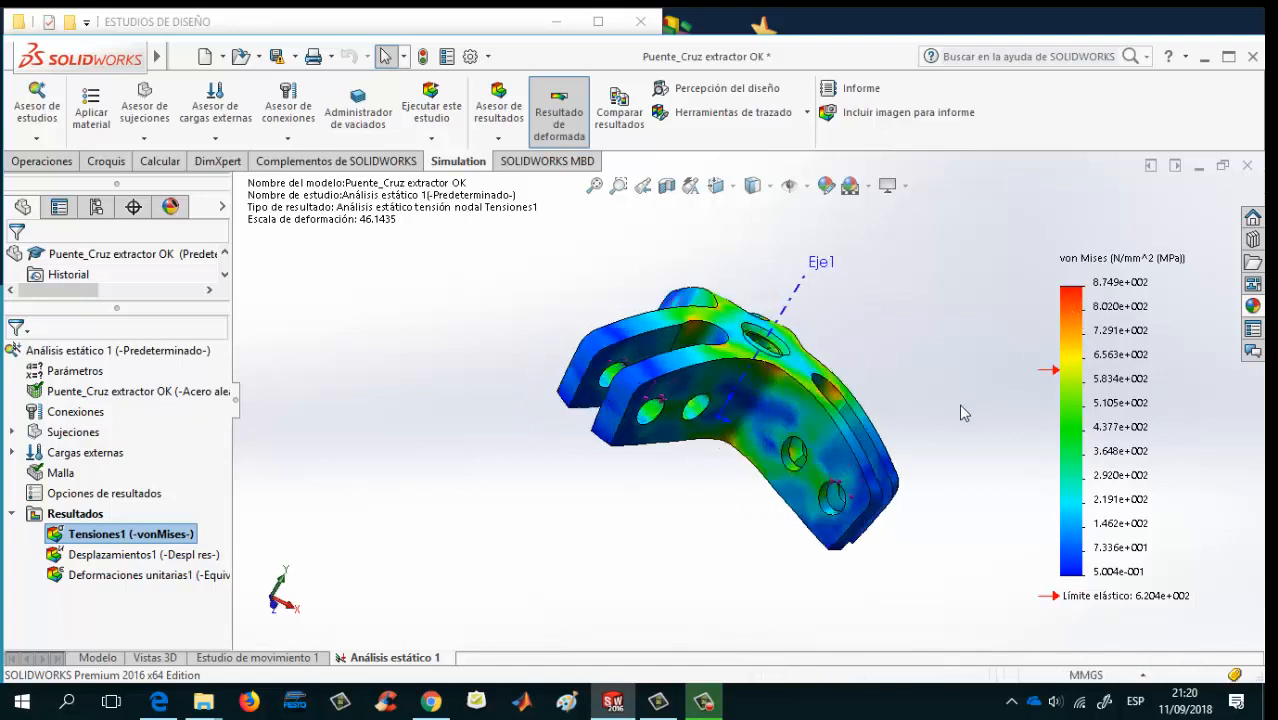
pyautogui.press('Left')
pyautogui.press('Left')
pyautogui.press('Up')
pyautogui.press('Up')
pyautogui.press('Up')
pyautogui.press('Up')
pyautogui.press('Up')
pyautogui.press('Up')
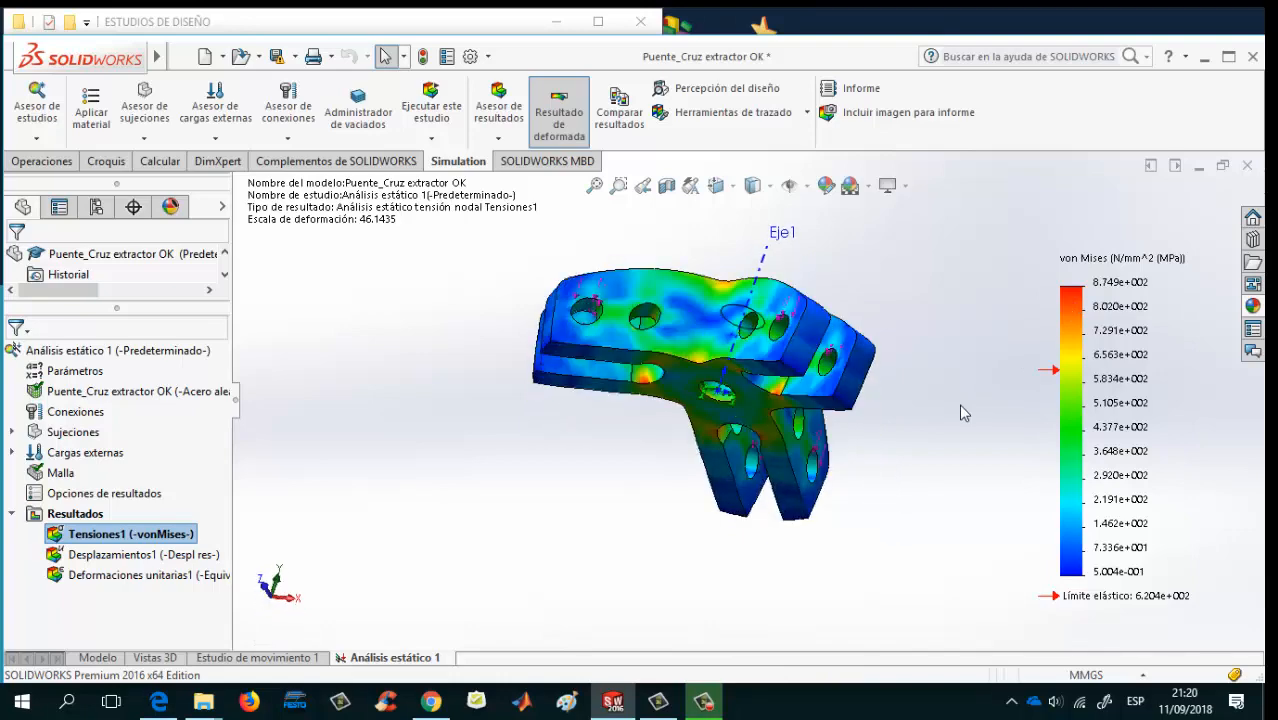
pyautogui.press('Down')
pyautogui.press('Down')
pyautogui.press('Down')
pyautogui.press('Down')
pyautogui.press('Down')
pyautogui.press('Down')
pyautogui.press('Down')
pyautogui.press('Down')
pyautogui.press('Down')
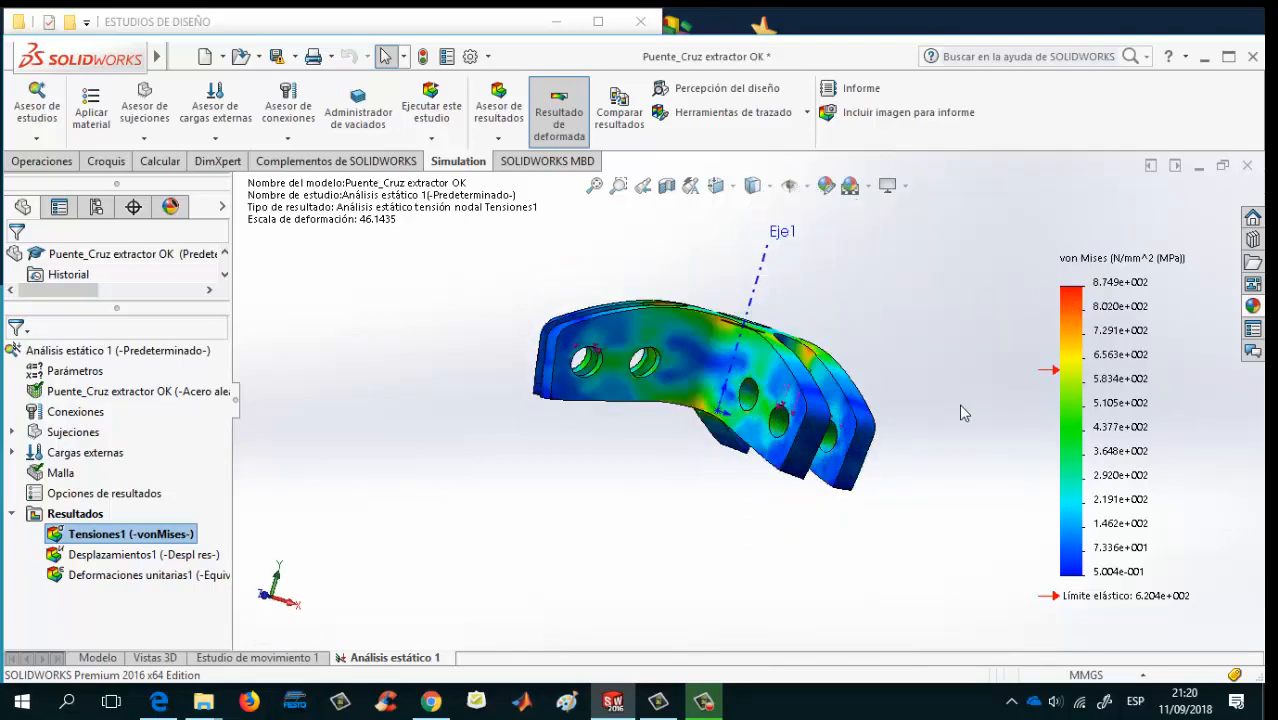
pyautogui.press('Left')
pyautogui.press('Left')
pyautogui.press('Left')
pyautogui.press('Left')
pyautogui.press('Left')
pyautogui.press('Left')
pyautogui.press('Left')
pyautogui.press('Left')
pyautogui.press('Left')
pyautogui.press('Left')
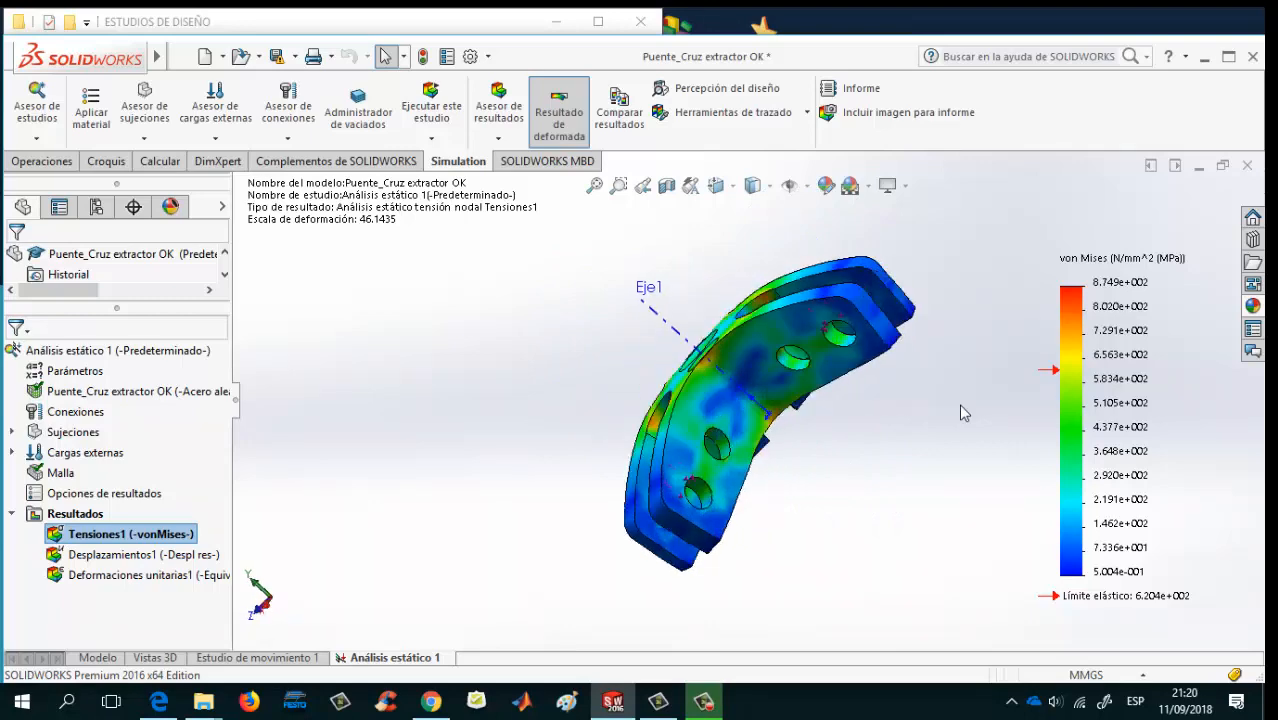
pyautogui.press('Left')
pyautogui.press('Left')
pyautogui.press('Left')
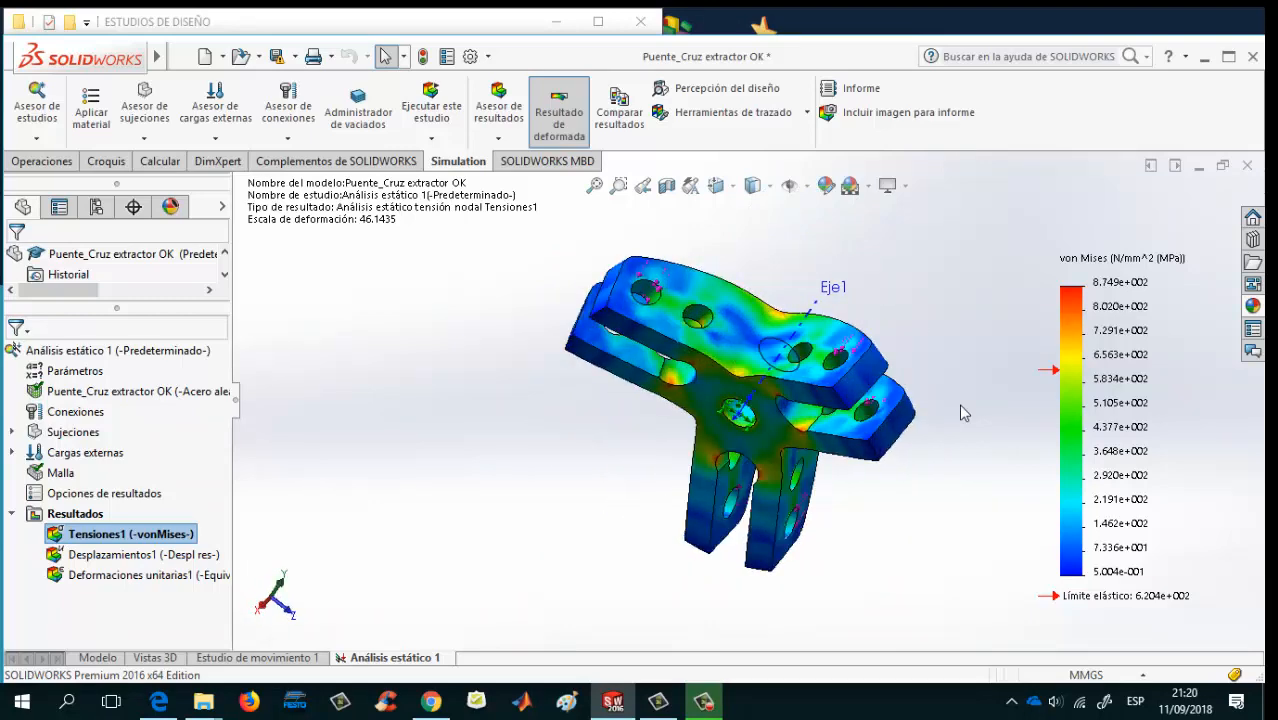
pyautogui.press('Up')
pyautogui.press('Up')
pyautogui.press('Up')
pyautogui.press('Up')
pyautogui.press('Up')
pyautogui.press('Up')
pyautogui.press('Up')
pyautogui.press('Up')
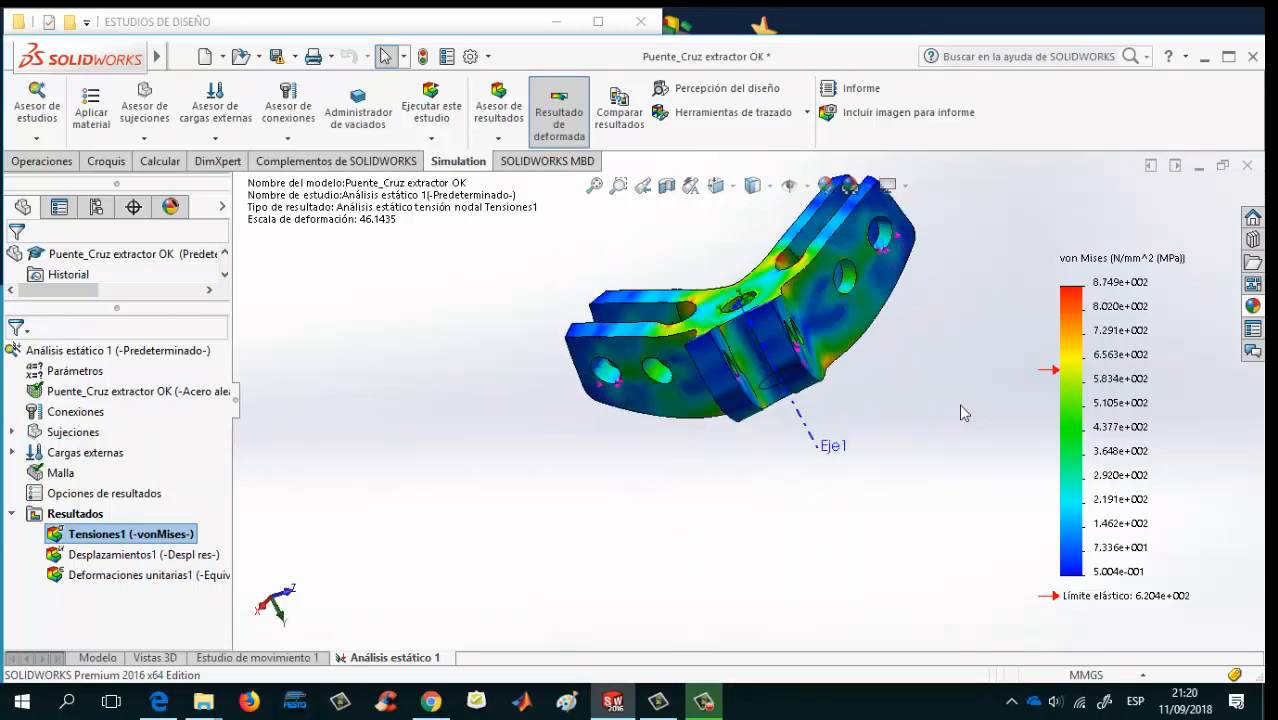
pyautogui.press('Up')
pyautogui.press('Up')
pyautogui.press('Up')
pyautogui.press('Up')
pyautogui.press('Up')
pyautogui.press('Up')
pyautogui.press('Up')
pyautogui.press('Up')
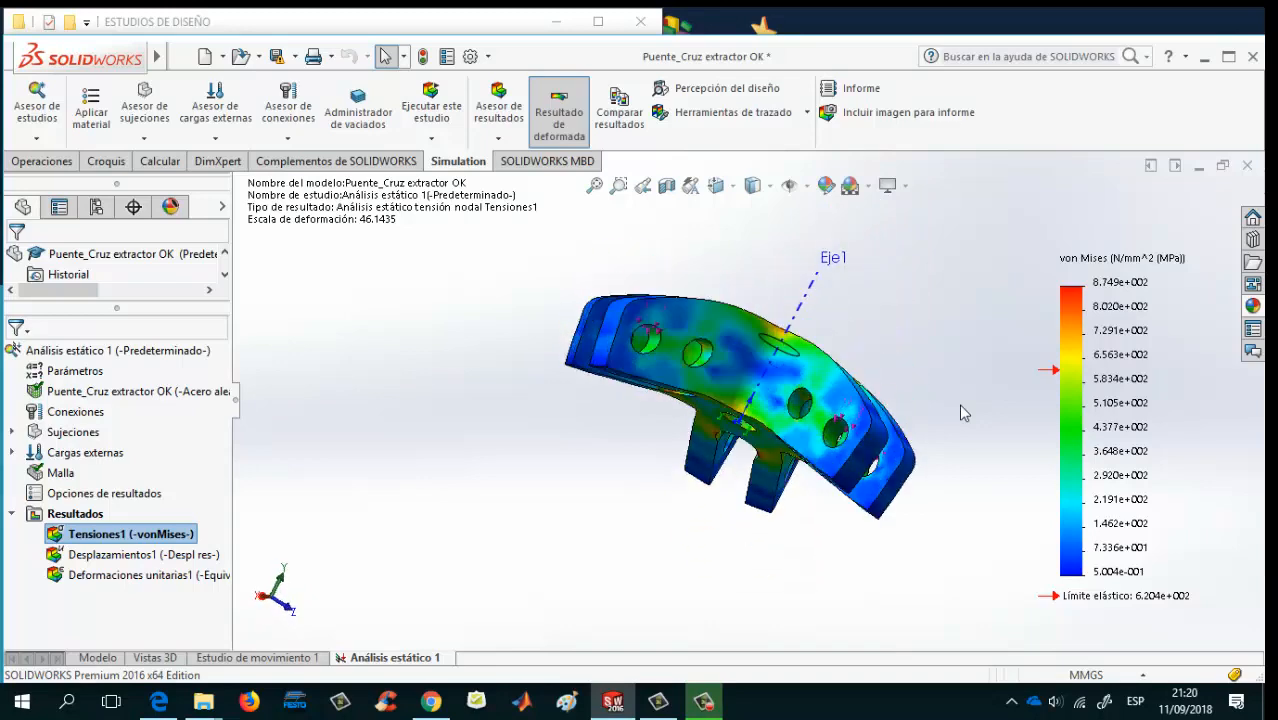
pyautogui.press('Up')
pyautogui.press('Up')
pyautogui.press('Up')
pyautogui.press('Up')
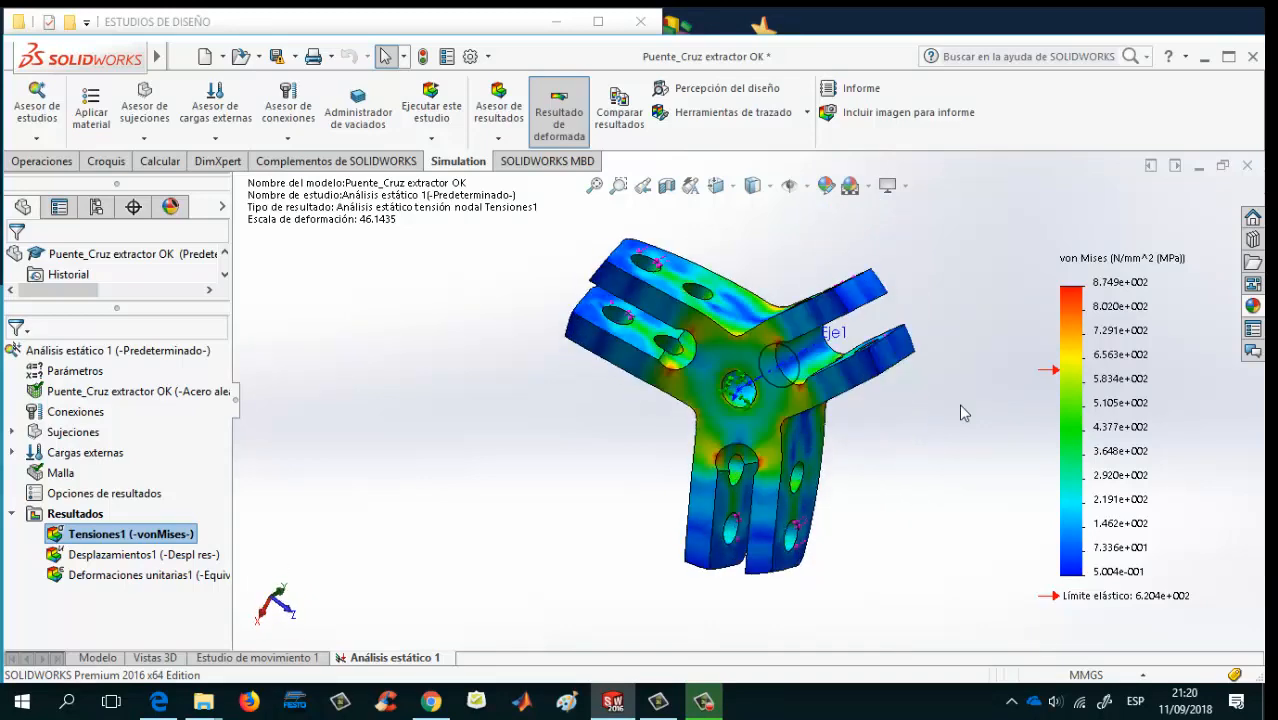
# Show the maximum-value annotation on the von Mises plot and move its label below the central hole
pyautogui.rightClick(140, 534)
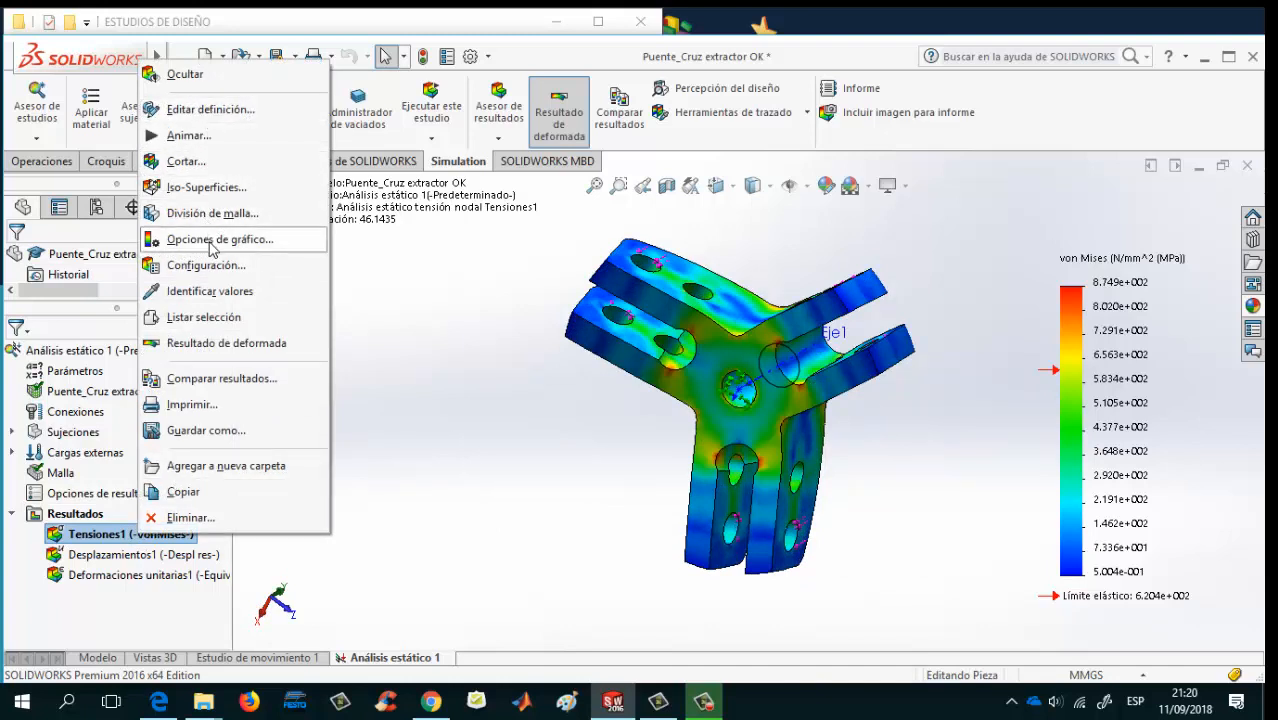
pyautogui.click(211, 242)
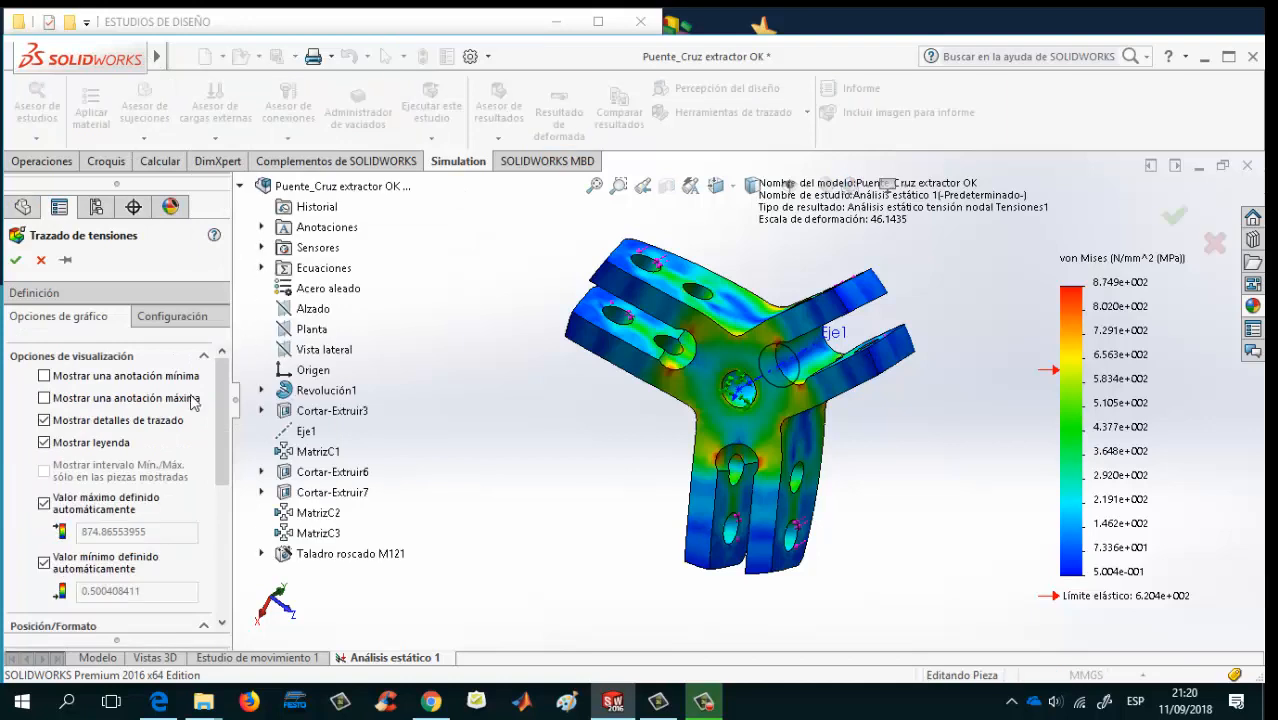
pyautogui.click(44, 399)
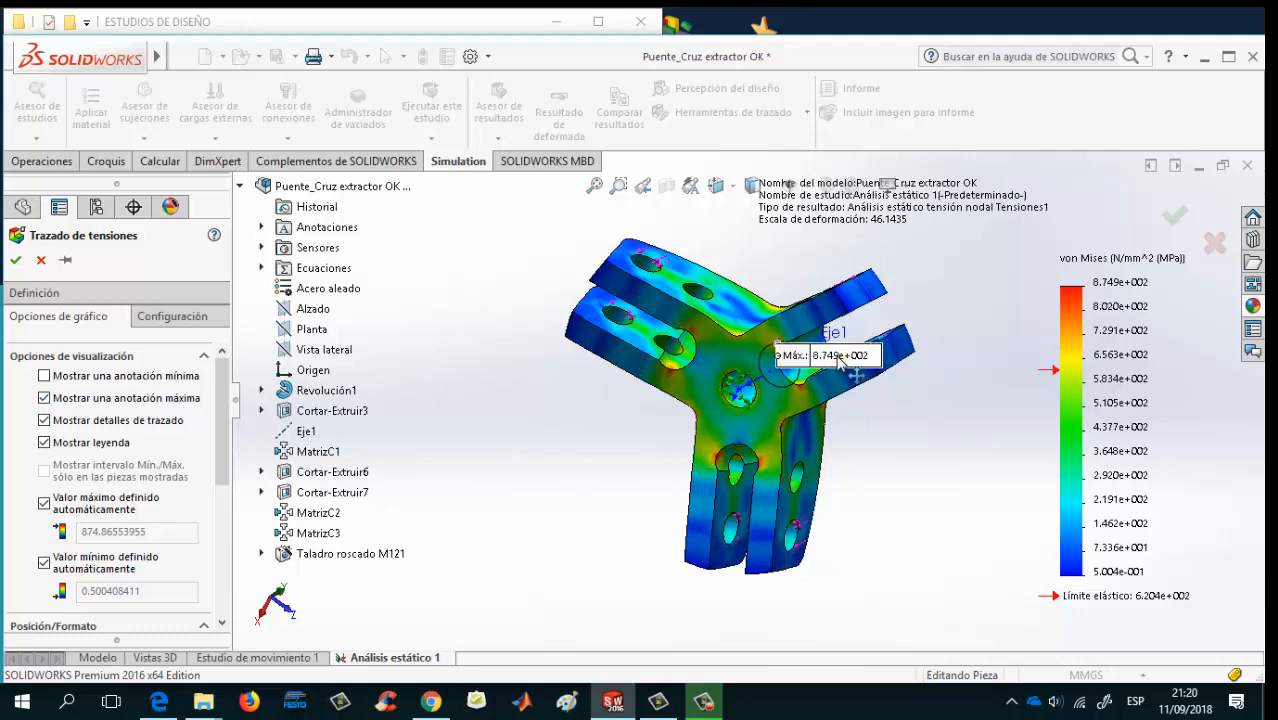
pyautogui.moveTo(813, 359)
pyautogui.mouseDown()
pyautogui.moveTo(688, 410)
pyautogui.moveTo(665, 262)
pyautogui.moveTo(762, 446)
pyautogui.moveTo(804, 474)
pyautogui.moveTo(757, 435)
pyautogui.mouseUp()
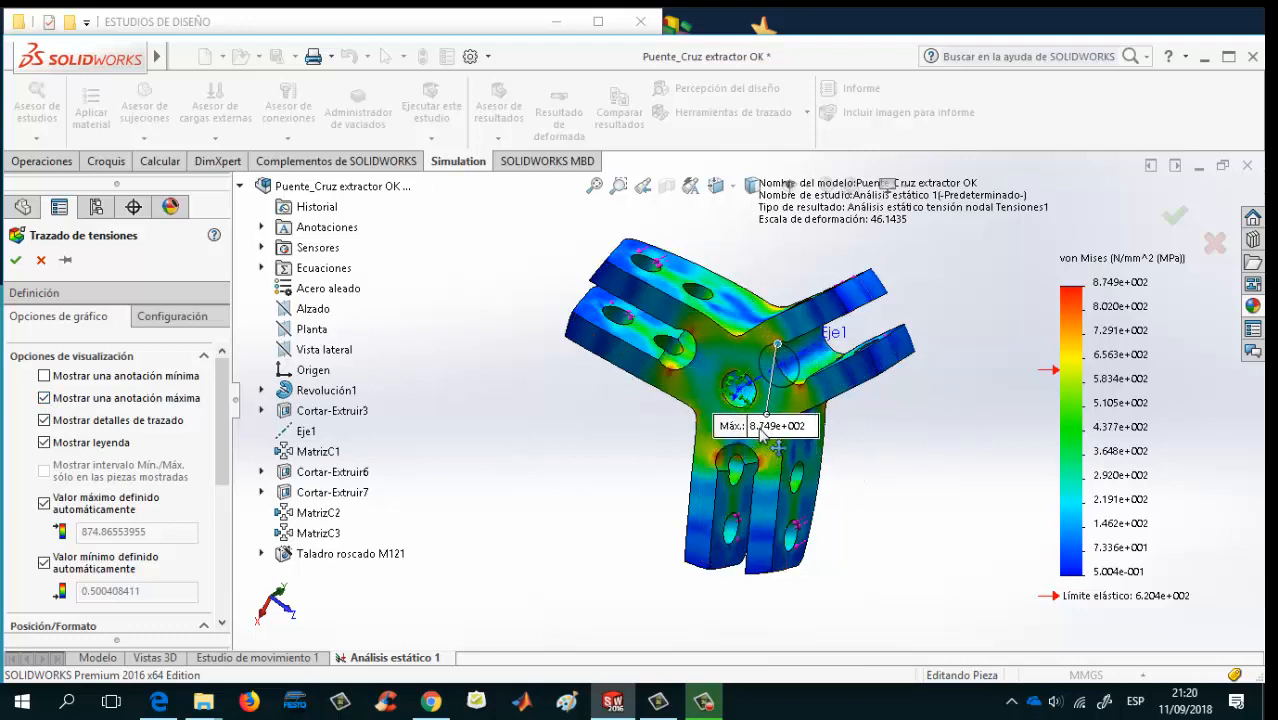
# Reposition the maximum stress label below the slotted arm so the peak location is exposed, and accept the chart options
pyautogui.press('Right')
pyautogui.press('Right')
pyautogui.press('Right')
pyautogui.press('Right')
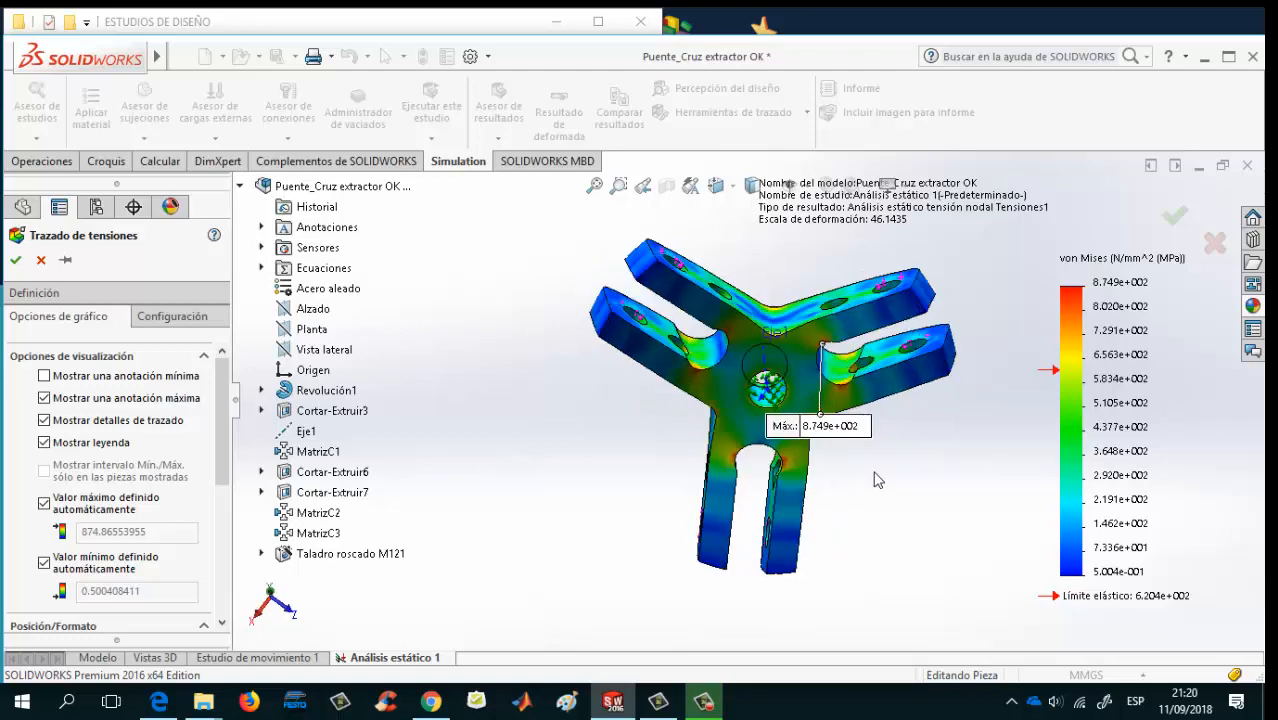
pyautogui.press('Up')
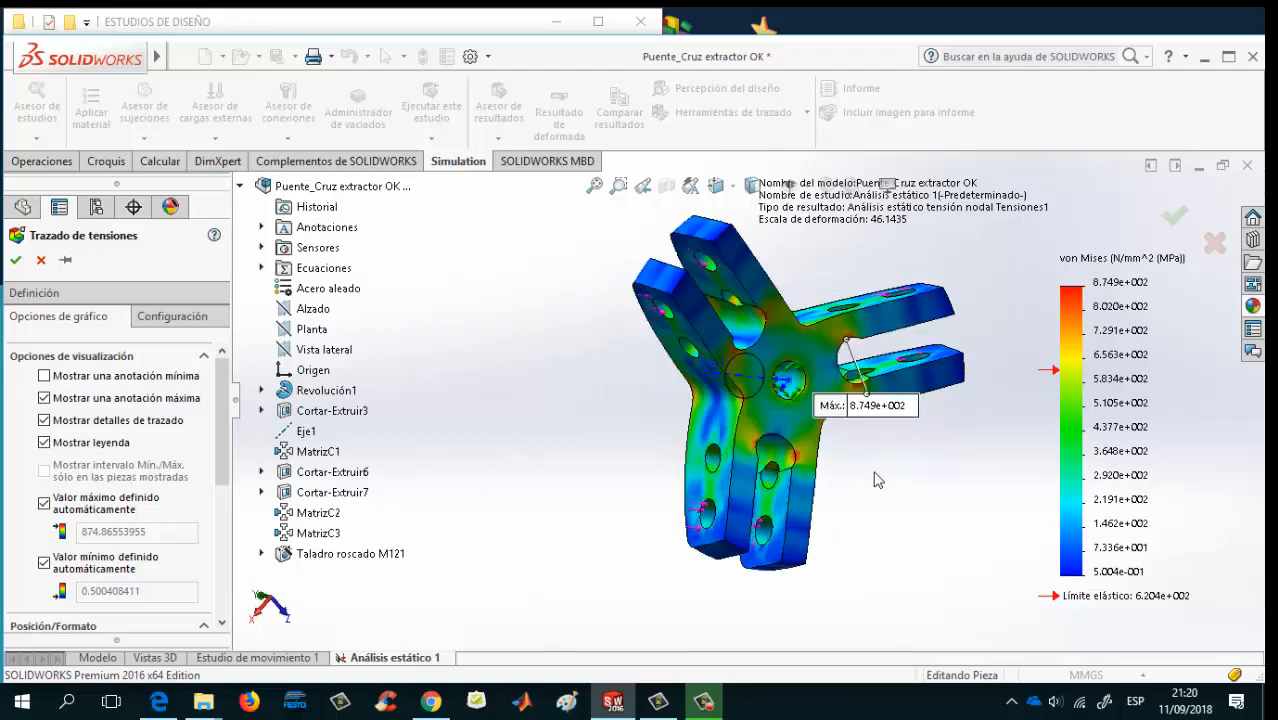
pyautogui.press('Up')
pyautogui.press('Down')
pyautogui.press('Up')
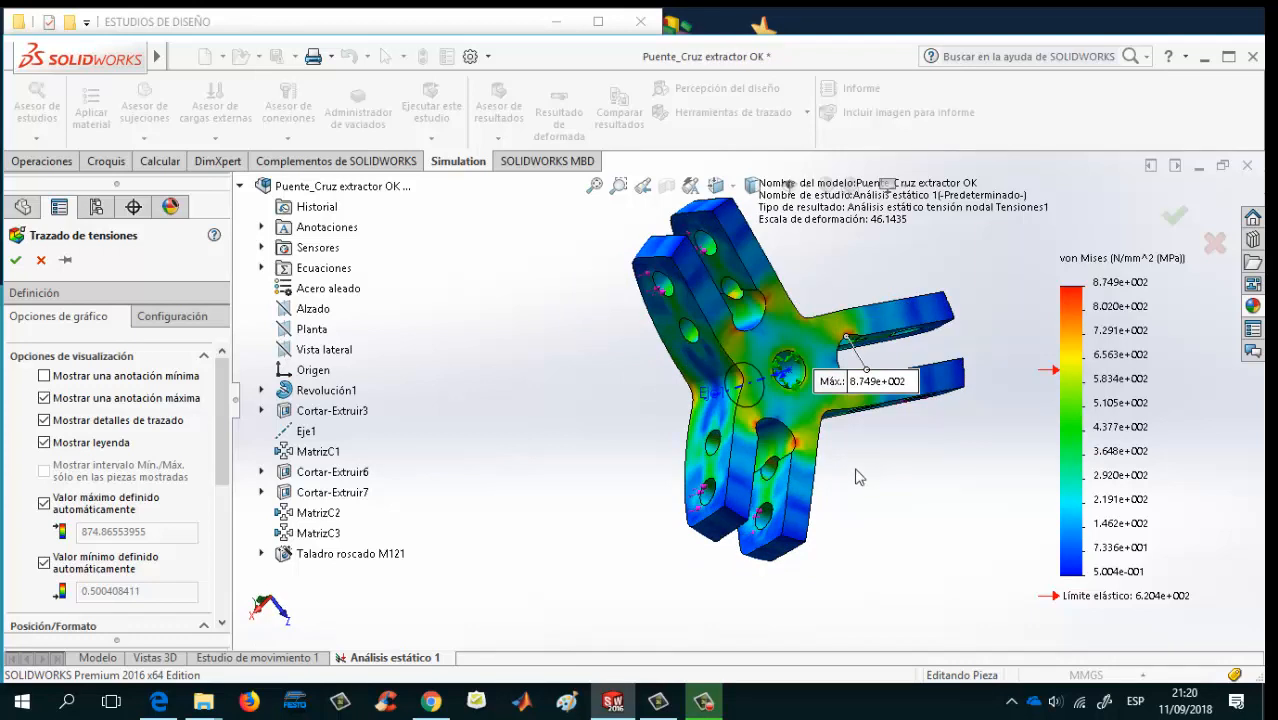
pyautogui.moveTo(840, 386); pyautogui.dragTo(862, 428)
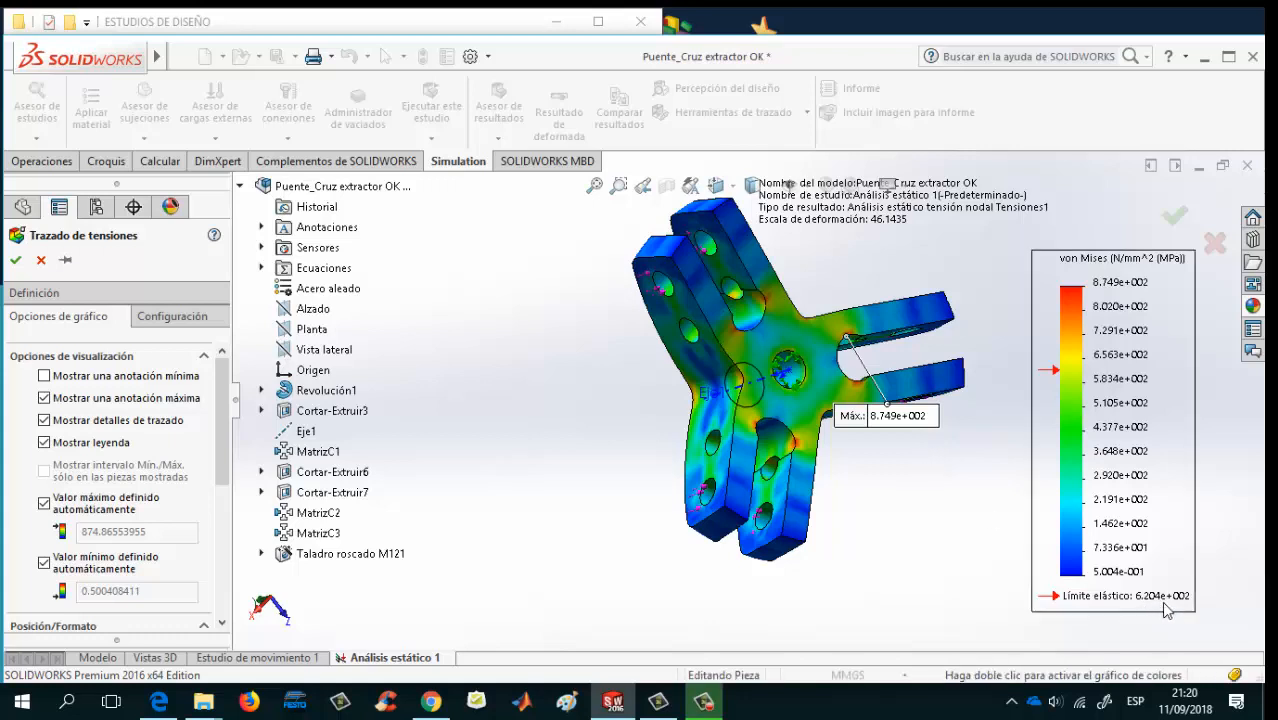
pyautogui.click(16, 261)
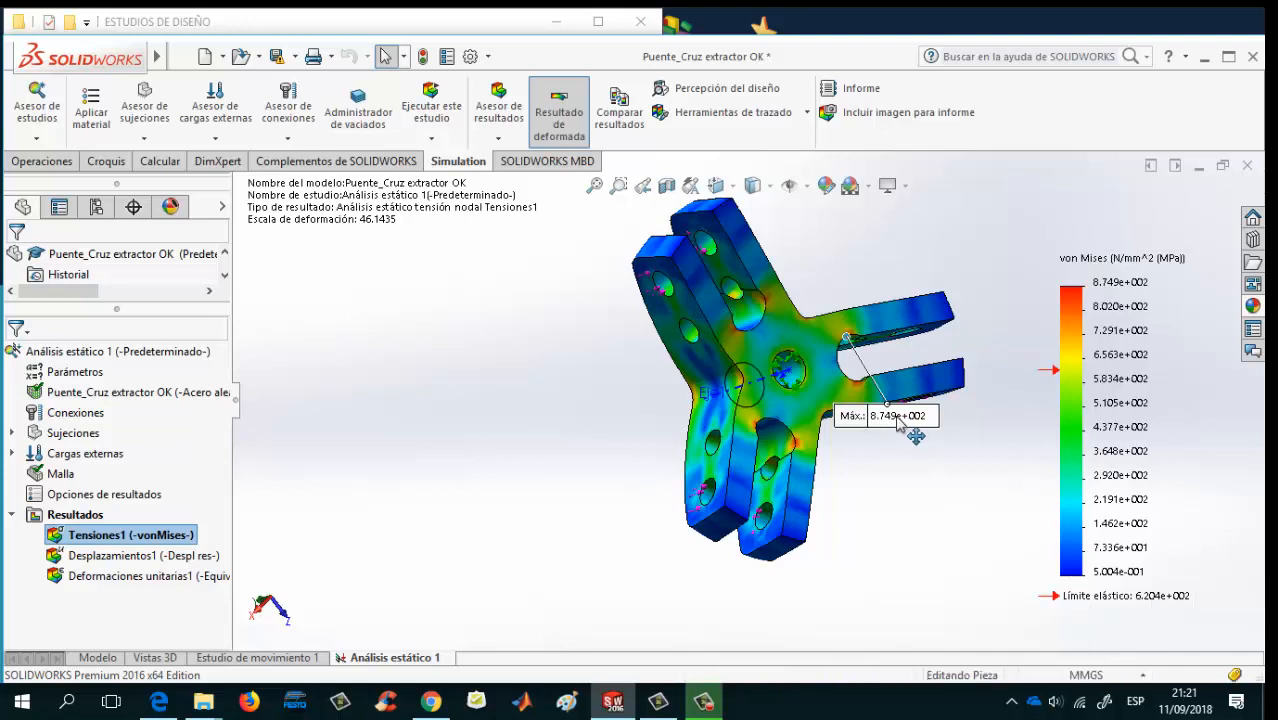
# Create a factor of safety plot of the static study for all bodies, using the automatic failure criterion
pyautogui.rightClick(110, 540)
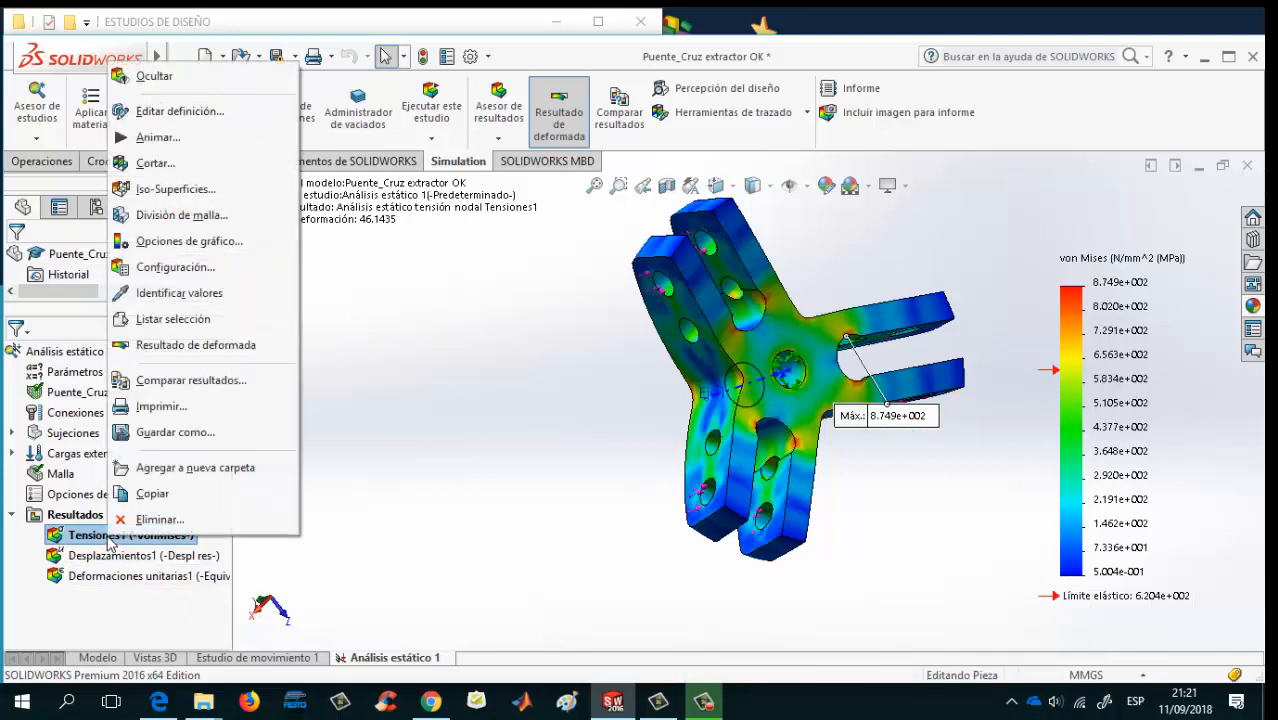
pyautogui.press('Escape')
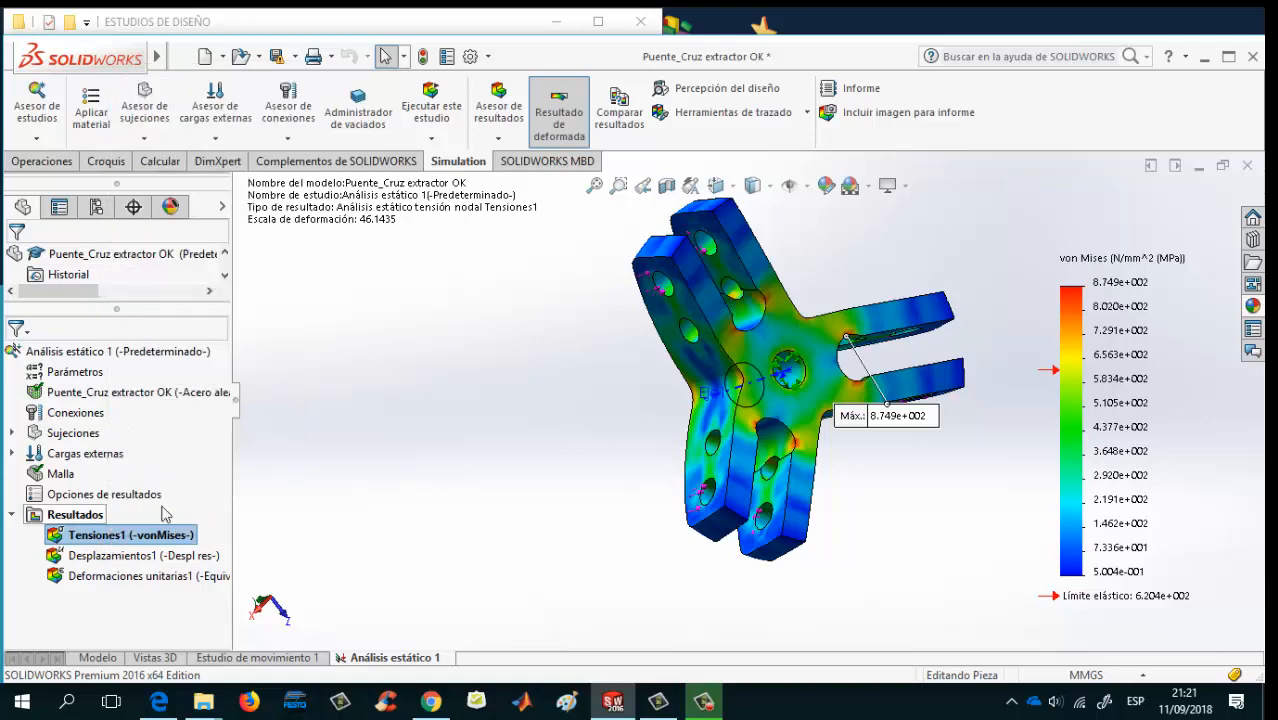
pyautogui.rightClick(75, 514)
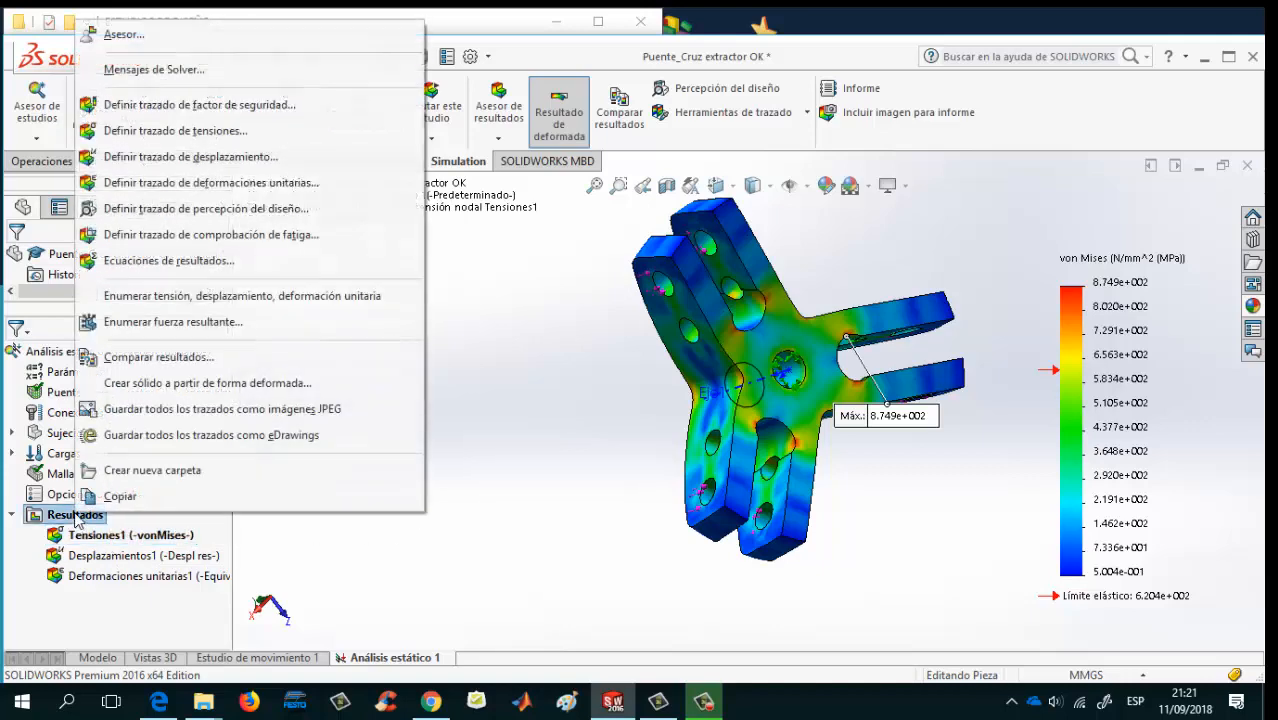
pyautogui.click(183, 106)
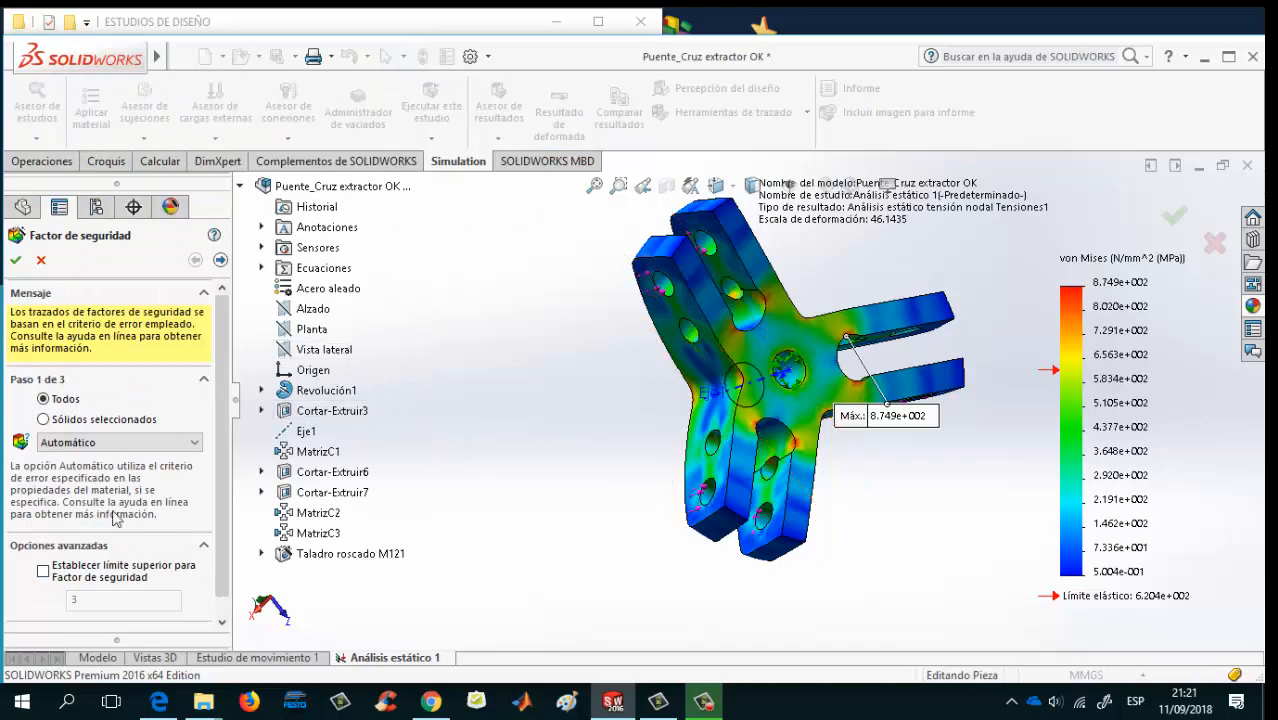
pyautogui.click(16, 260)
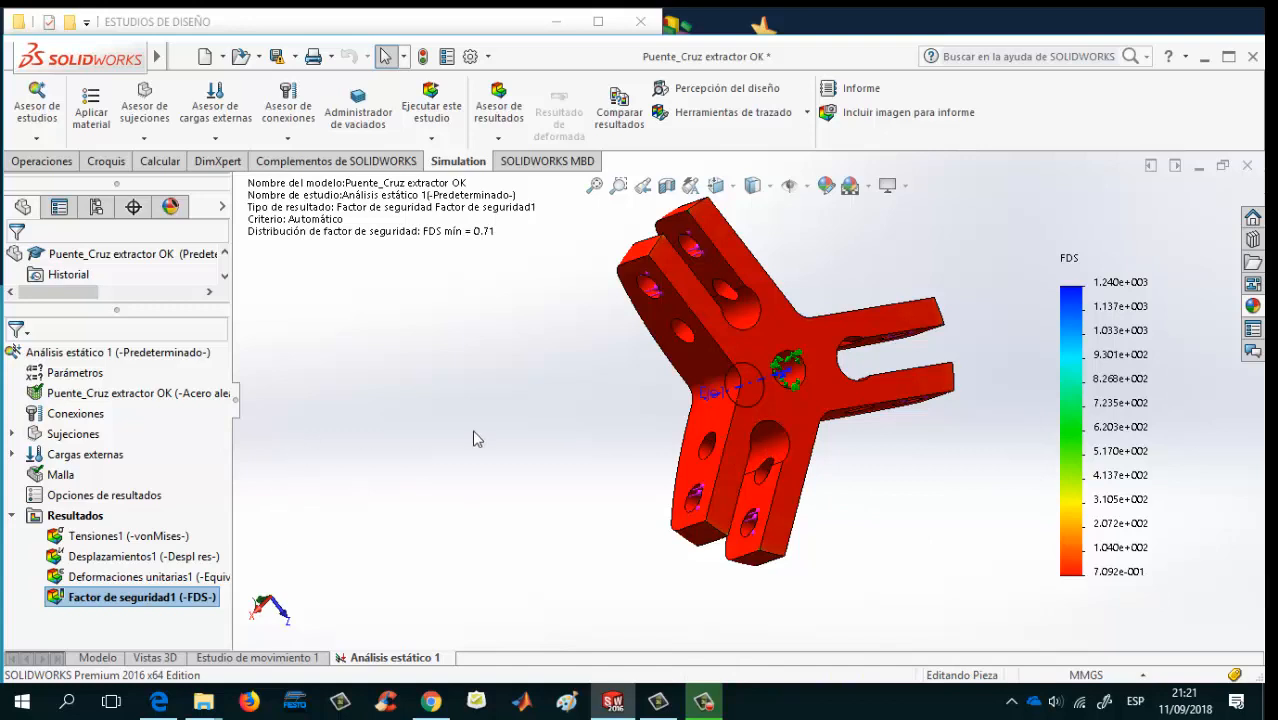
# Show the minimum-value annotation on the factor of safety plot and move its label above the slotted arm
pyautogui.scroll(2, 427, 464)
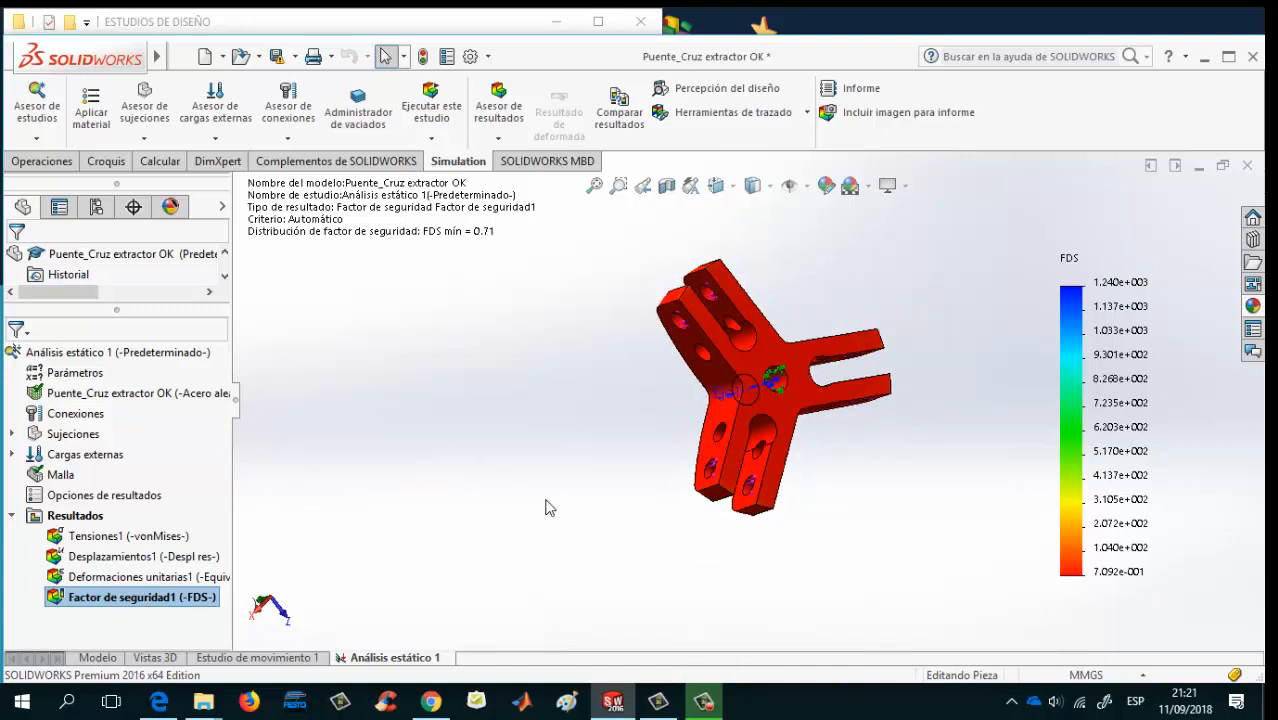
pyautogui.scroll(-1, 549, 508)
pyautogui.scroll(1, 541, 464)
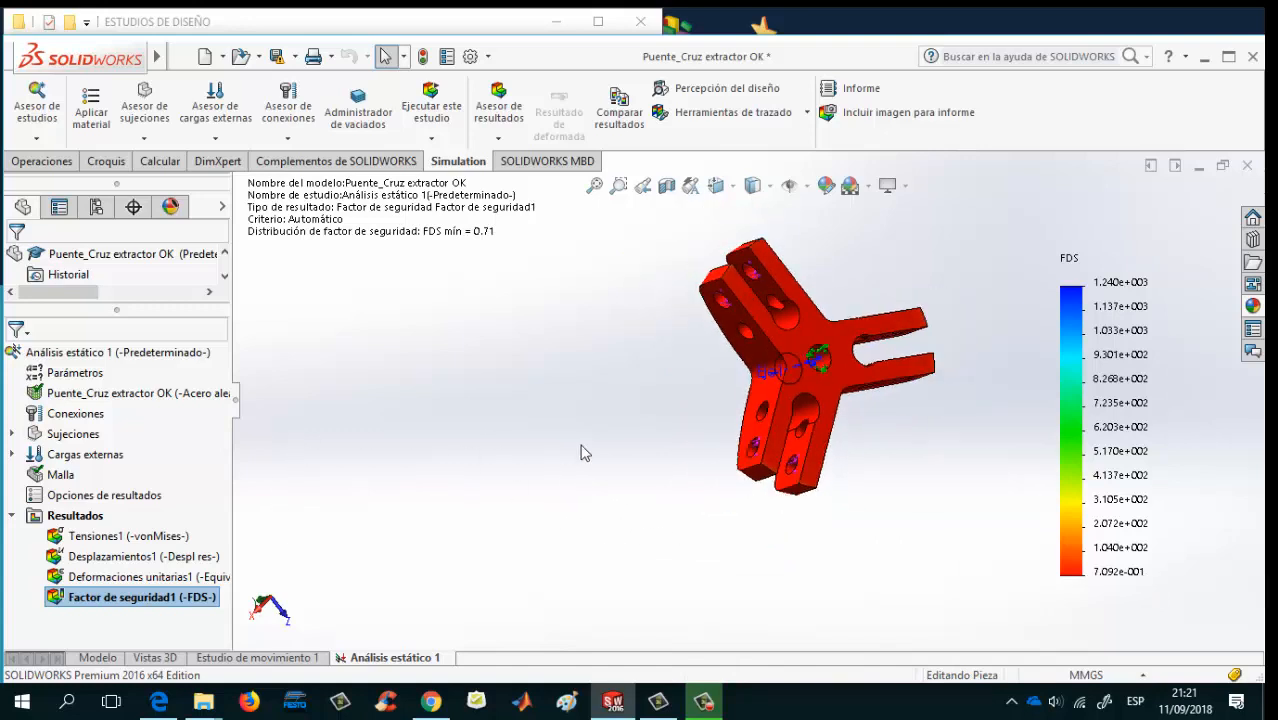
pyautogui.click(594, 185)
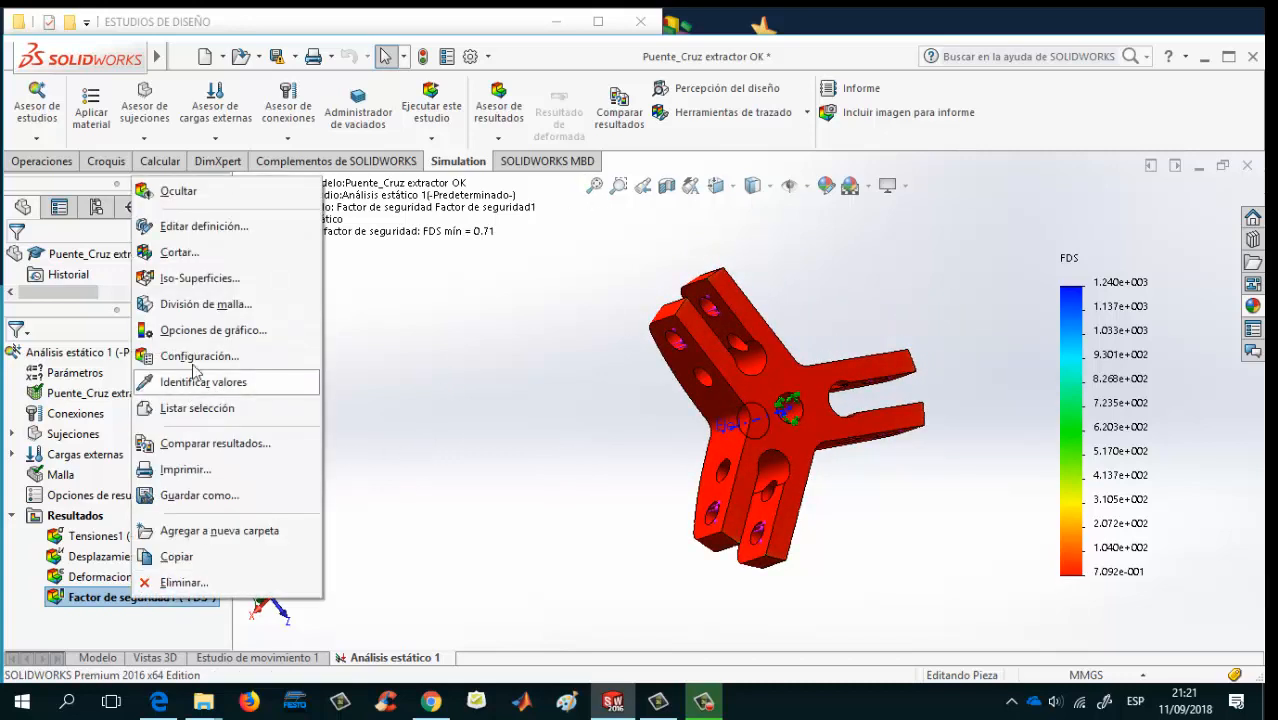
pyautogui.click(188, 335)
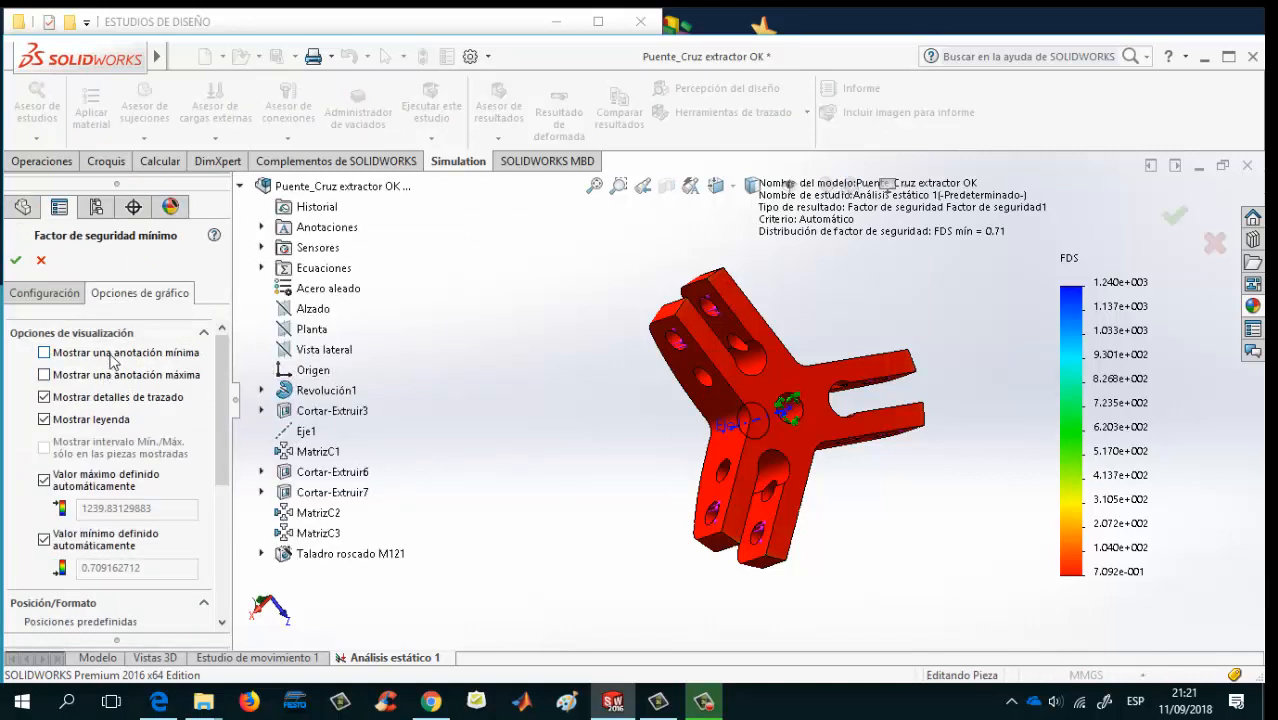
pyautogui.click(113, 355)
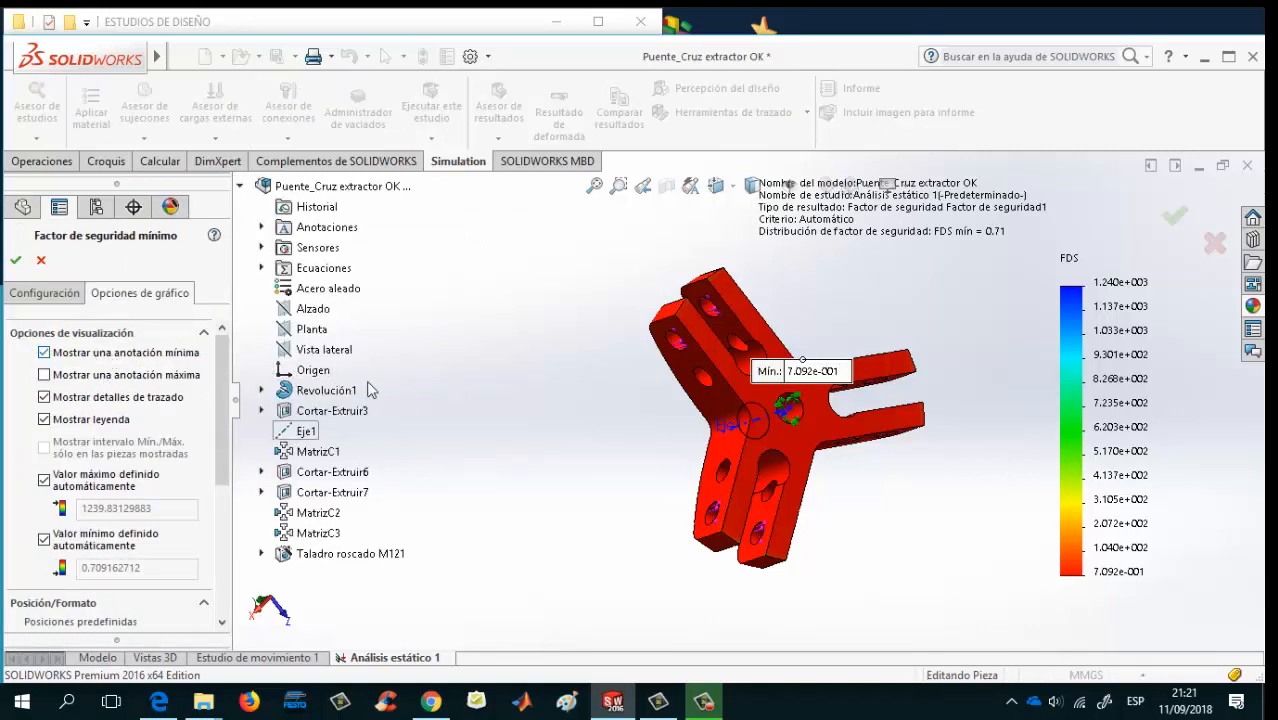
pyautogui.moveTo(816, 370)
pyautogui.mouseDown()
pyautogui.moveTo(837, 326)
pyautogui.moveTo(895, 312)
pyautogui.moveTo(910, 328)
pyautogui.moveTo(918, 315)
pyautogui.moveTo(896, 324)
pyautogui.mouseUp()
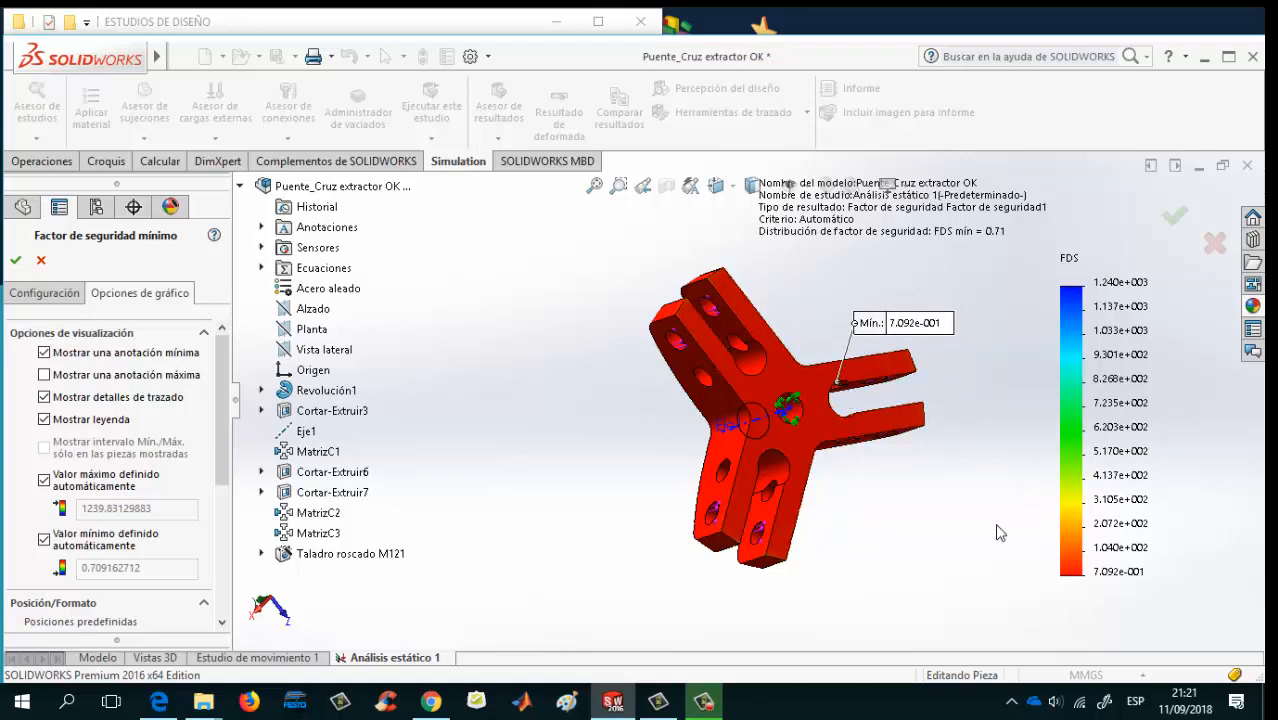
# Examine the minimum safety factor location from several sides, restore the isometric view, and accept the chart options
pyautogui.press('Up')
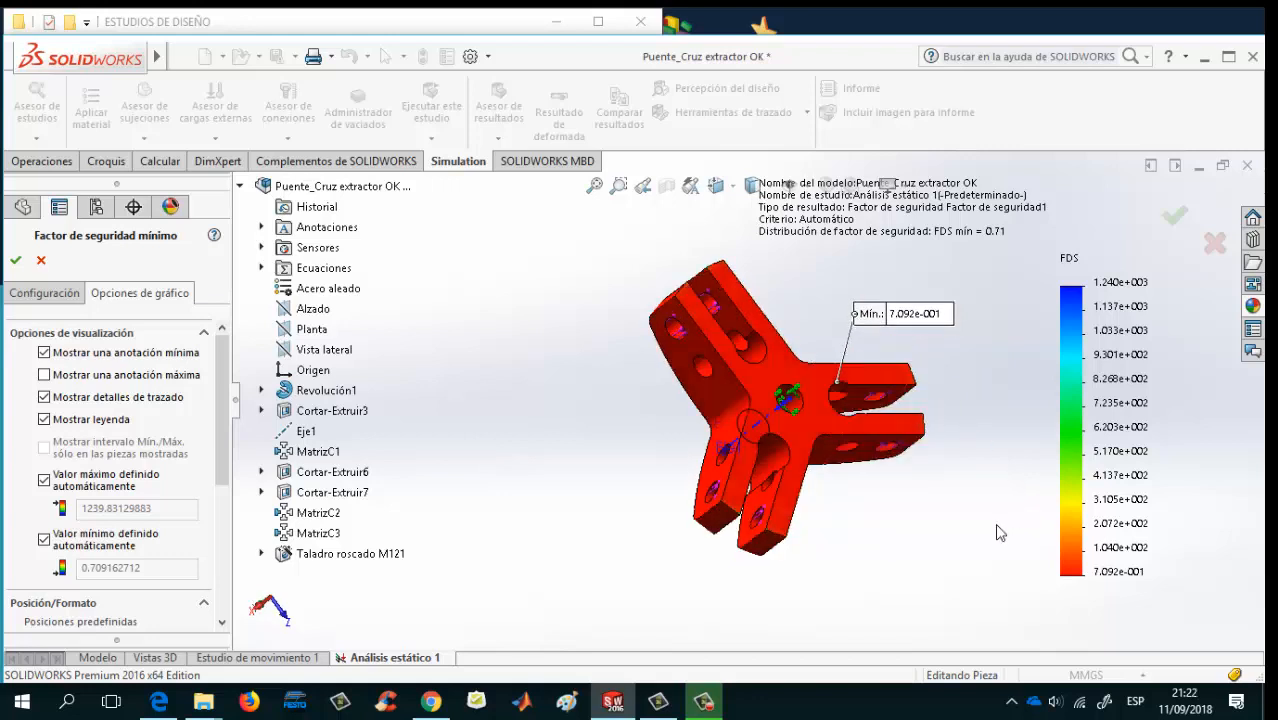
pyautogui.press('Up')
pyautogui.press('Up')
pyautogui.press('Up')
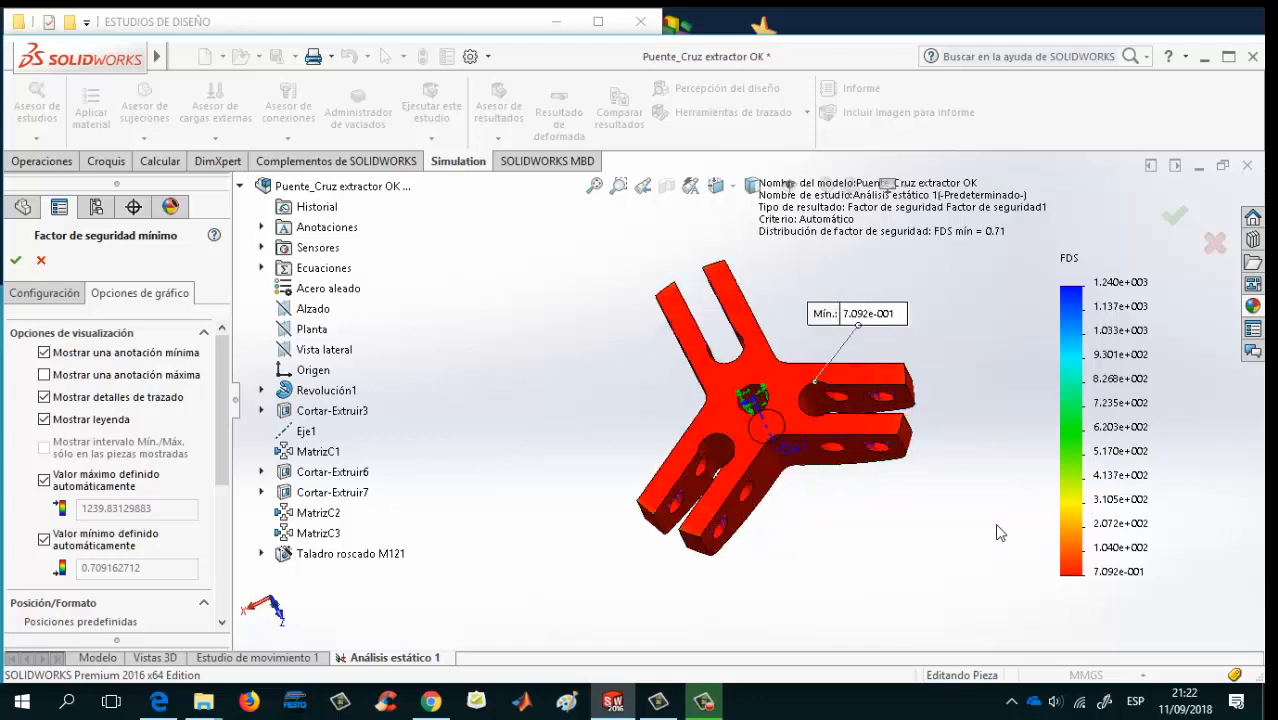
pyautogui.press('Up')
pyautogui.press('Up')
pyautogui.press('Up')
pyautogui.press('Up')
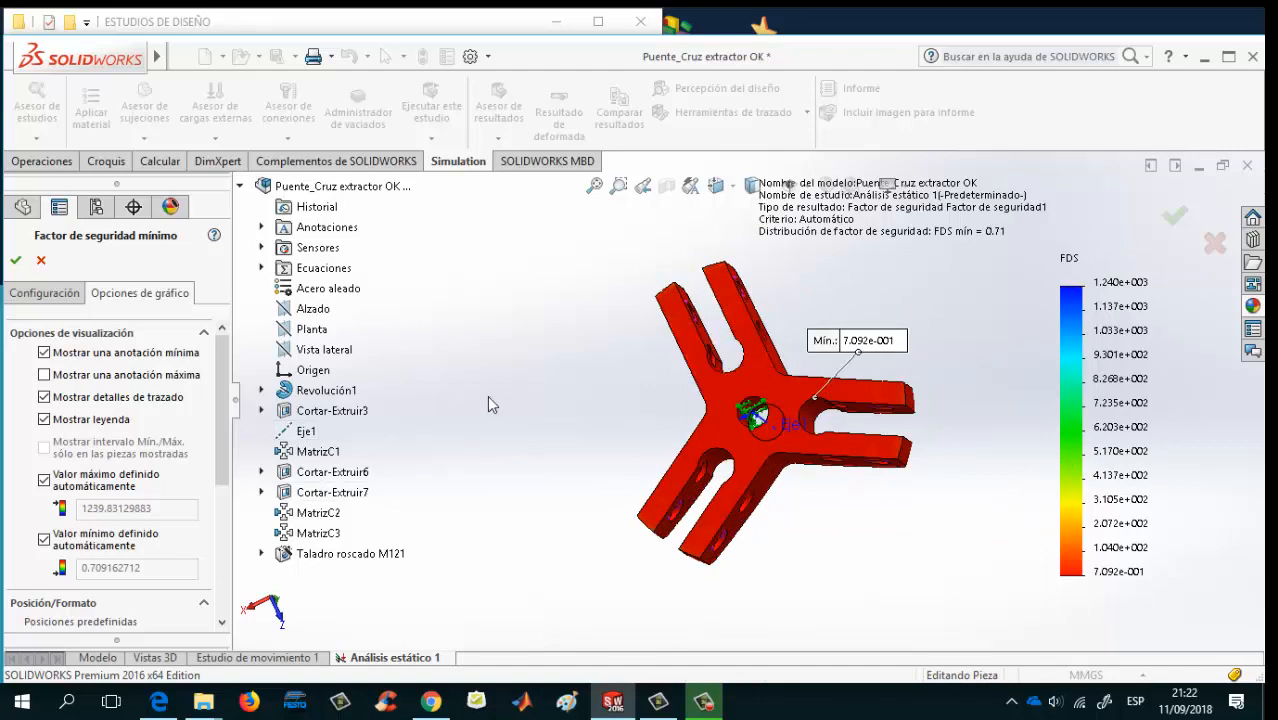
pyautogui.press('space')
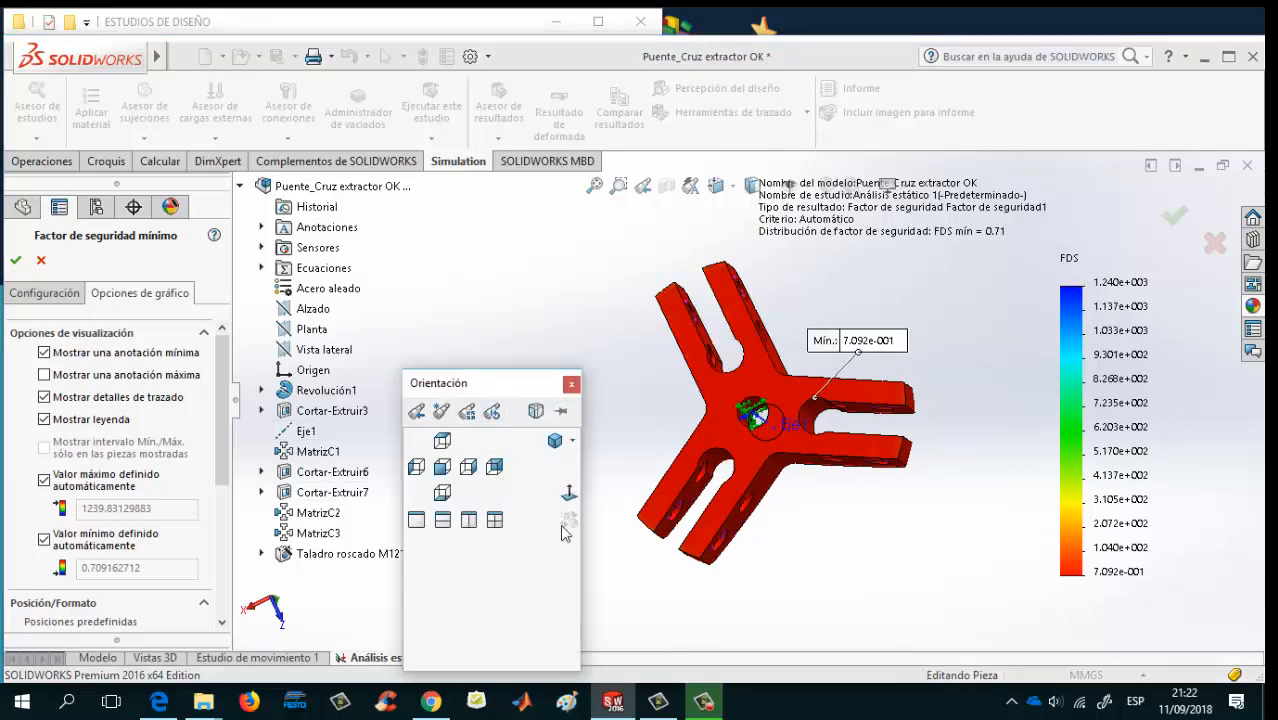
pyautogui.click(558, 450)
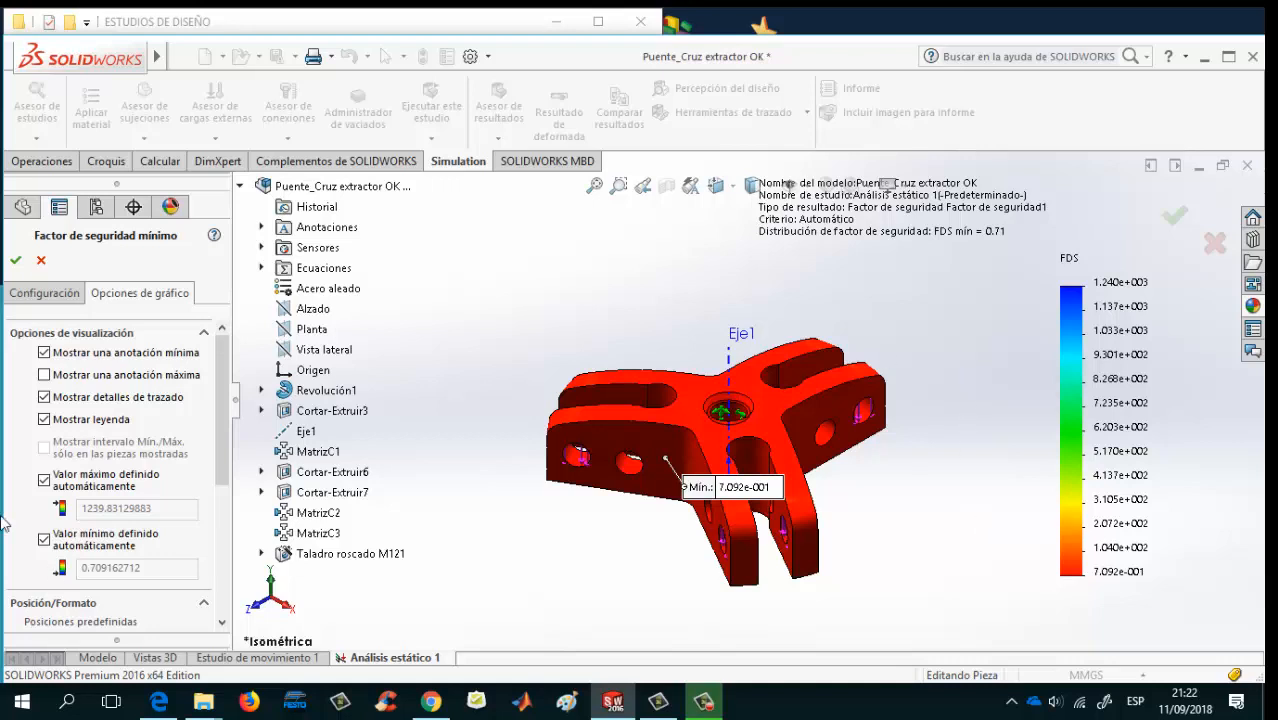
pyautogui.click(15, 260)
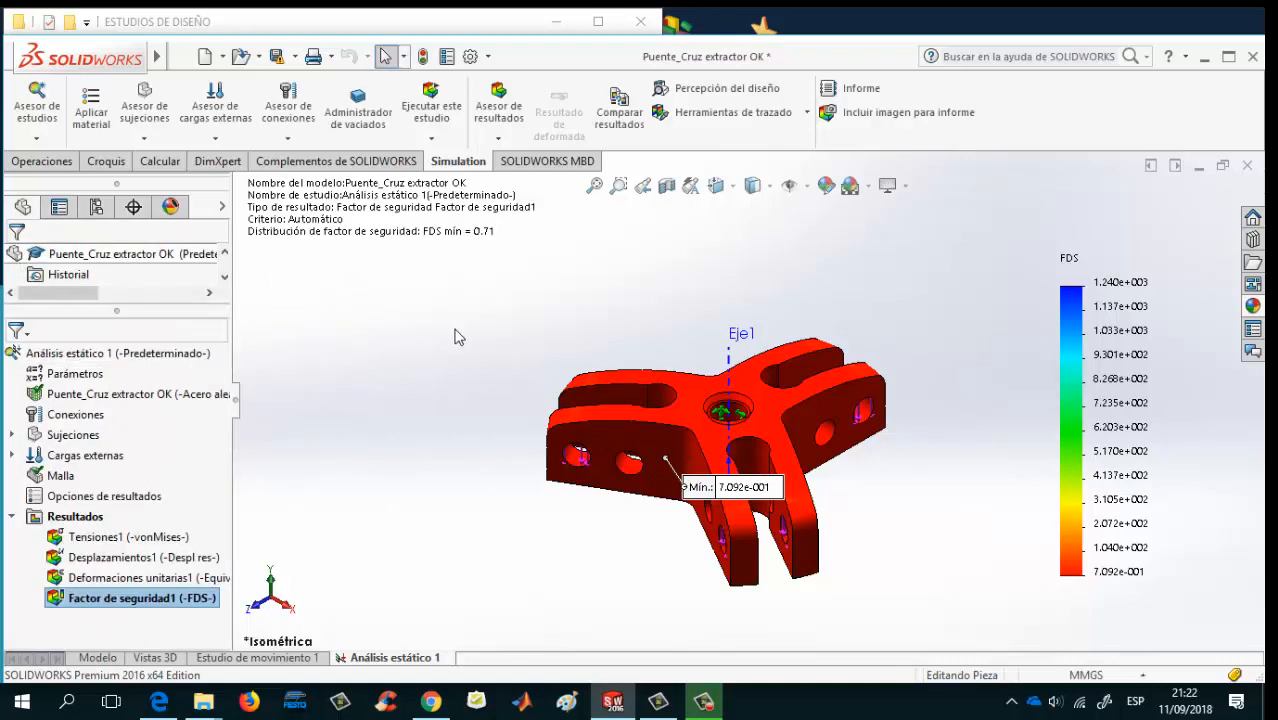
# Move the minimum safety factor label aside, and redisplay the von Mises plot with its maximum label below the adjacent arm
pyautogui.moveTo(735, 488); pyautogui.dragTo(654, 509)
pyautogui.doubleClick(115, 537)
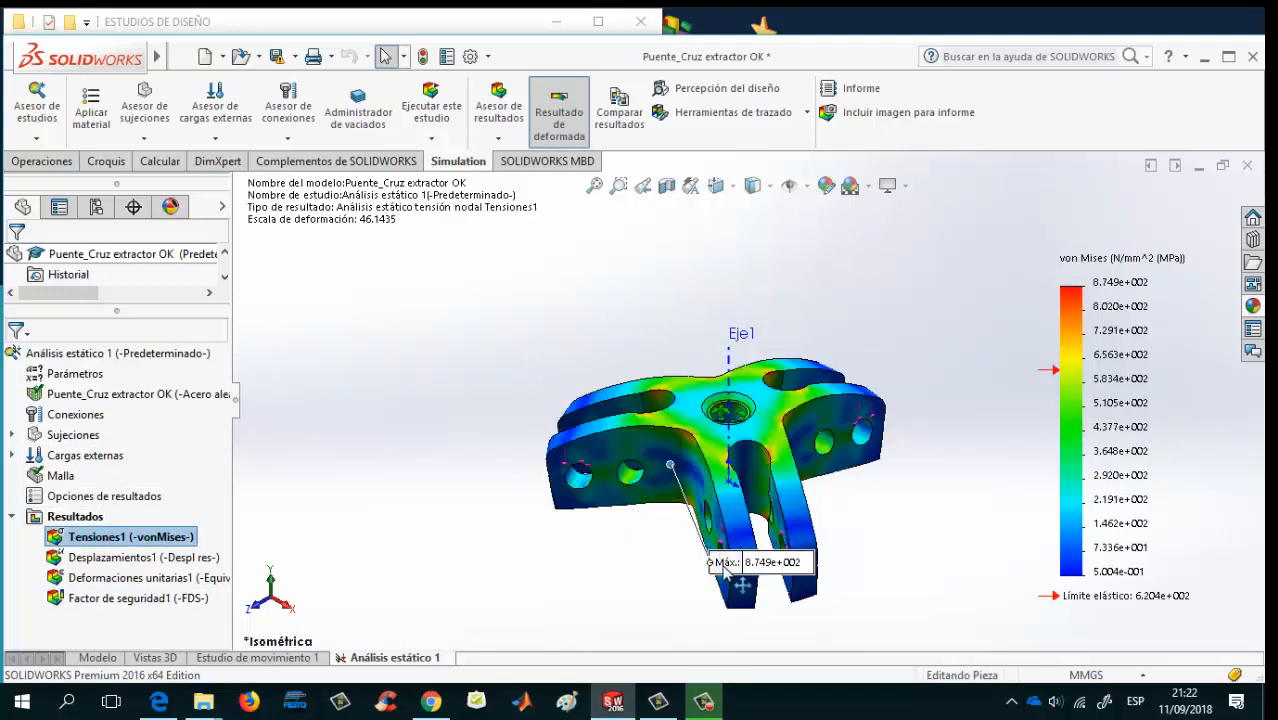
pyautogui.moveTo(714, 566)
pyautogui.mouseDown()
pyautogui.moveTo(630, 570)
pyautogui.moveTo(584, 531)
pyautogui.mouseUp()
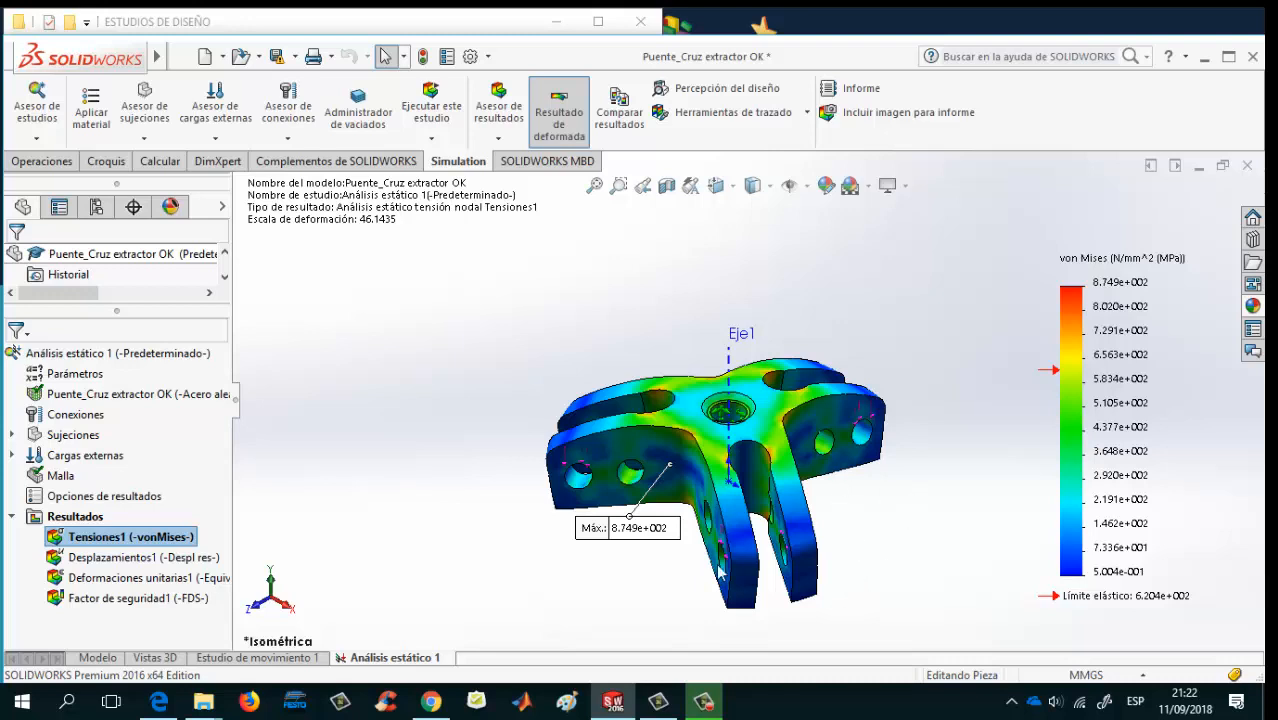
# Enlarge the feature tree area and display the feature dimensions of the part on the model
pyautogui.moveTo(147, 303); pyautogui.dragTo(147, 406)
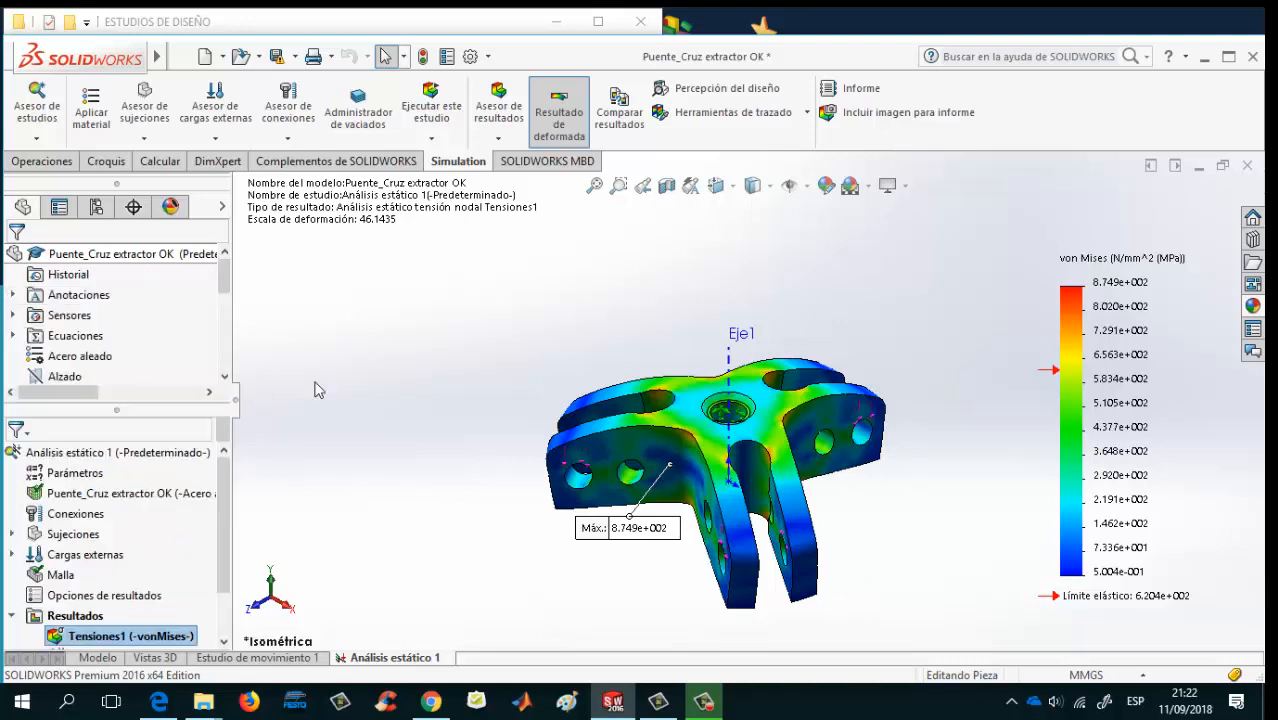
pyautogui.moveTo(225, 281); pyautogui.dragTo(218, 334)
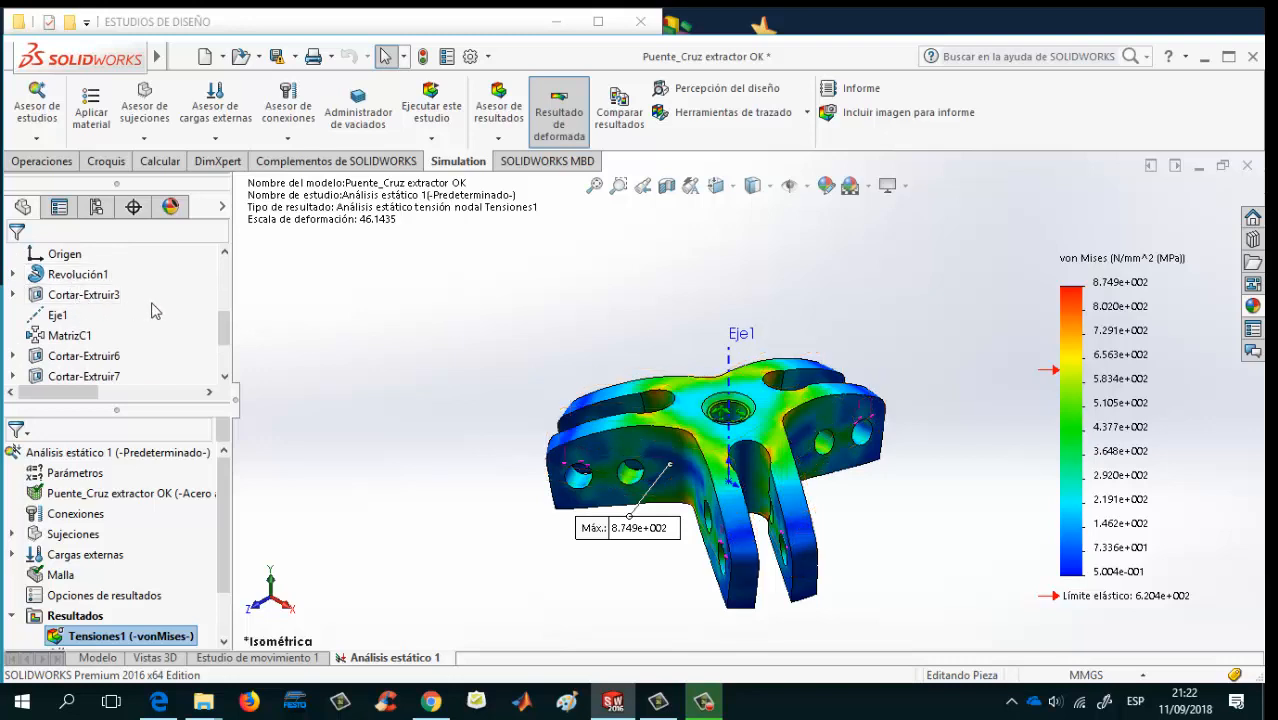
pyautogui.moveTo(227, 322); pyautogui.dragTo(227, 267)
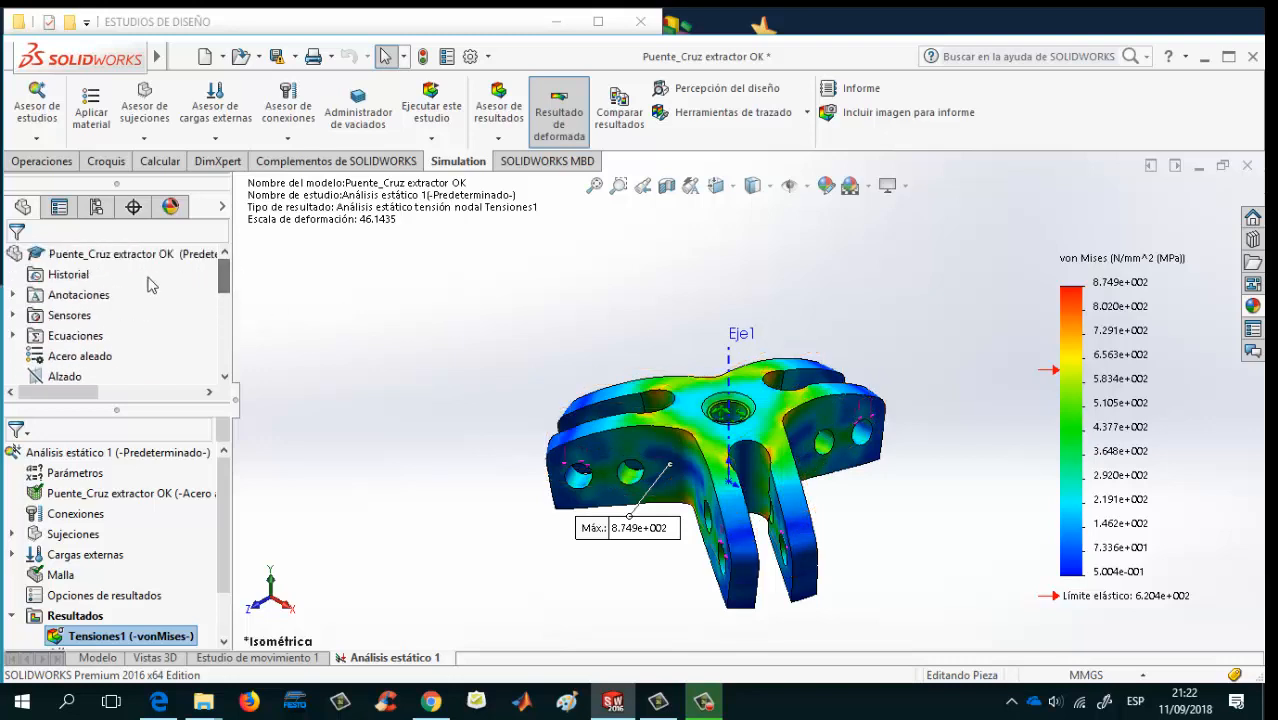
pyautogui.rightClick(76, 295)
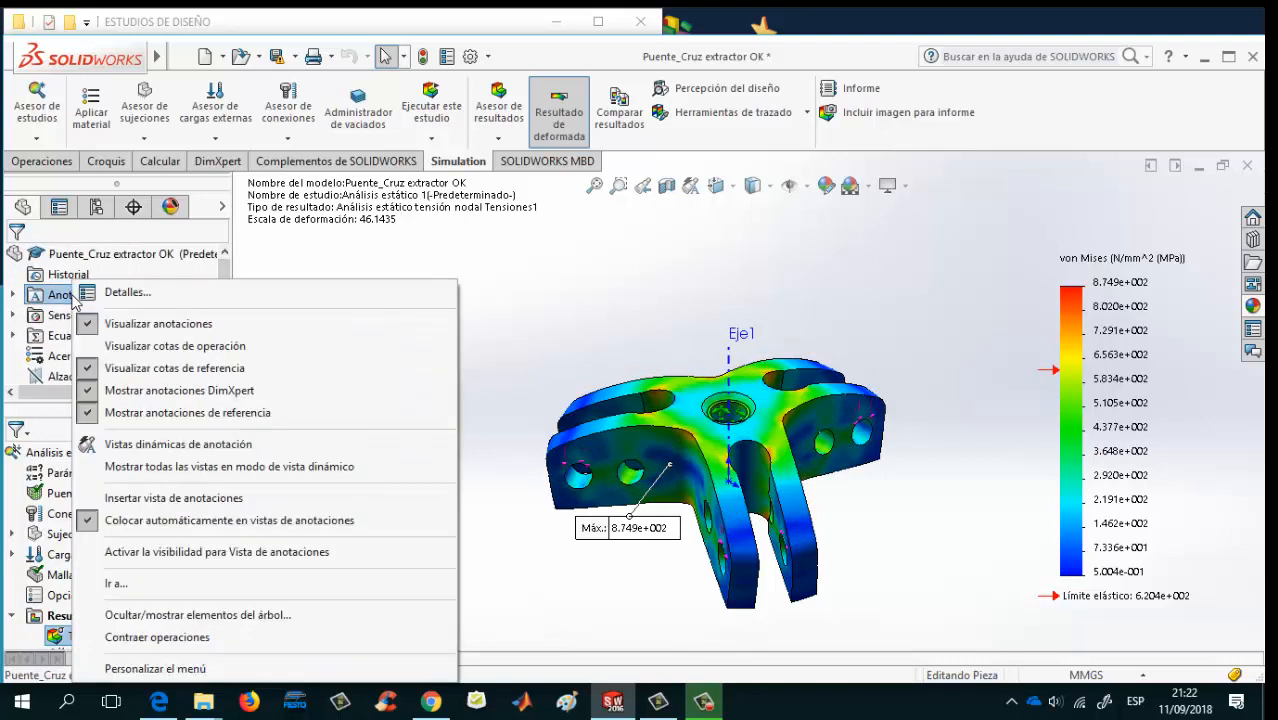
pyautogui.click(152, 346)
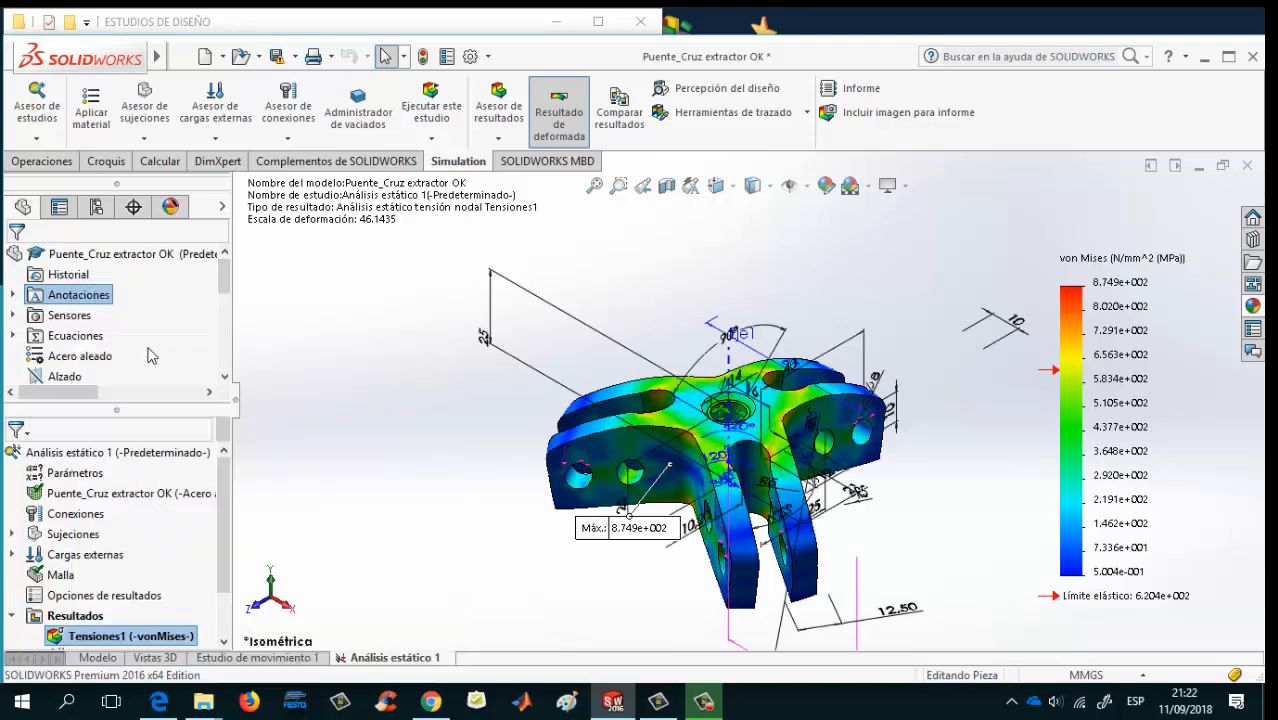
pyautogui.click(496, 619)
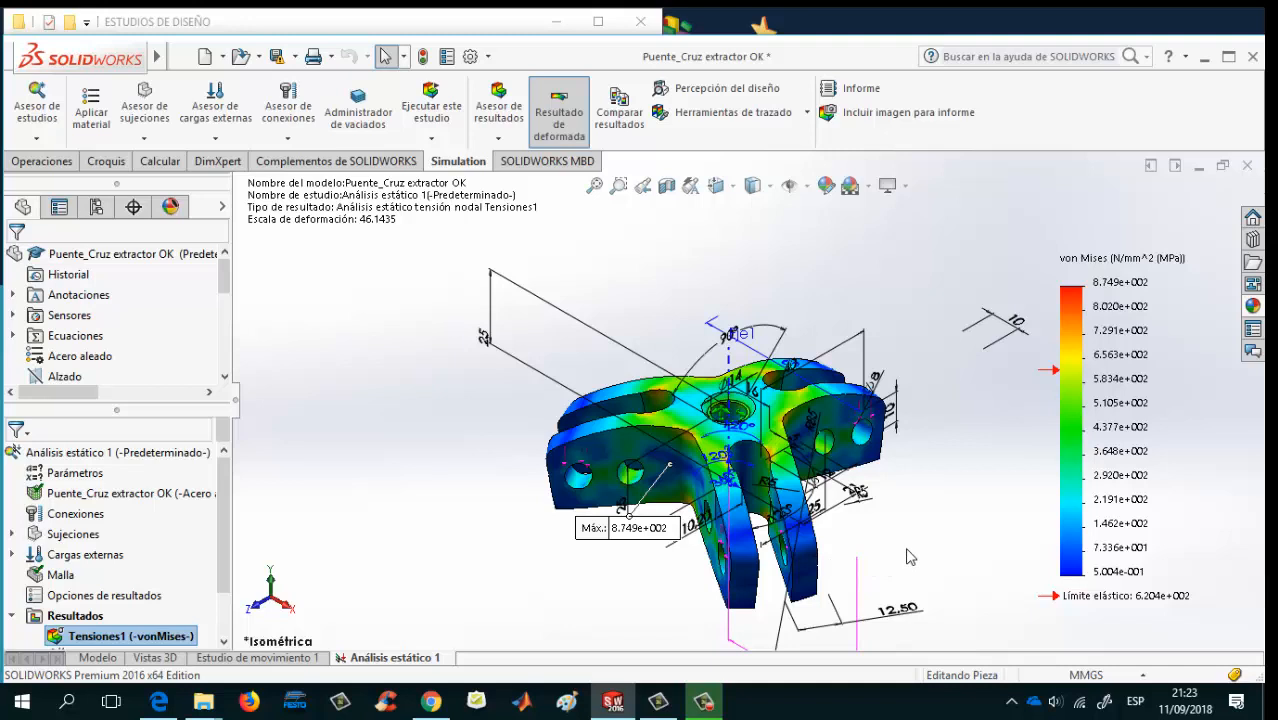
# Set the 12.50 mm dimension D2@Croquis2 to 14 mm and rebuild the part
pyautogui.doubleClick(895, 616)
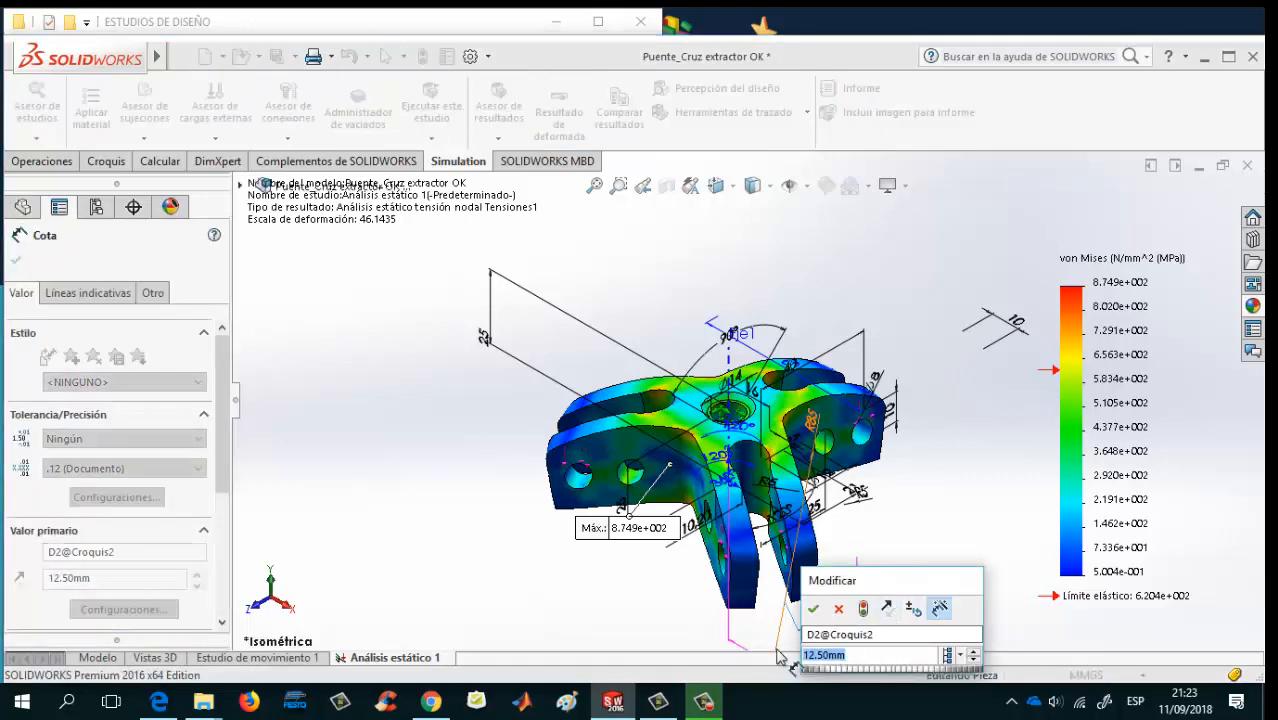
pyautogui.write('14')
pyautogui.press('Return')
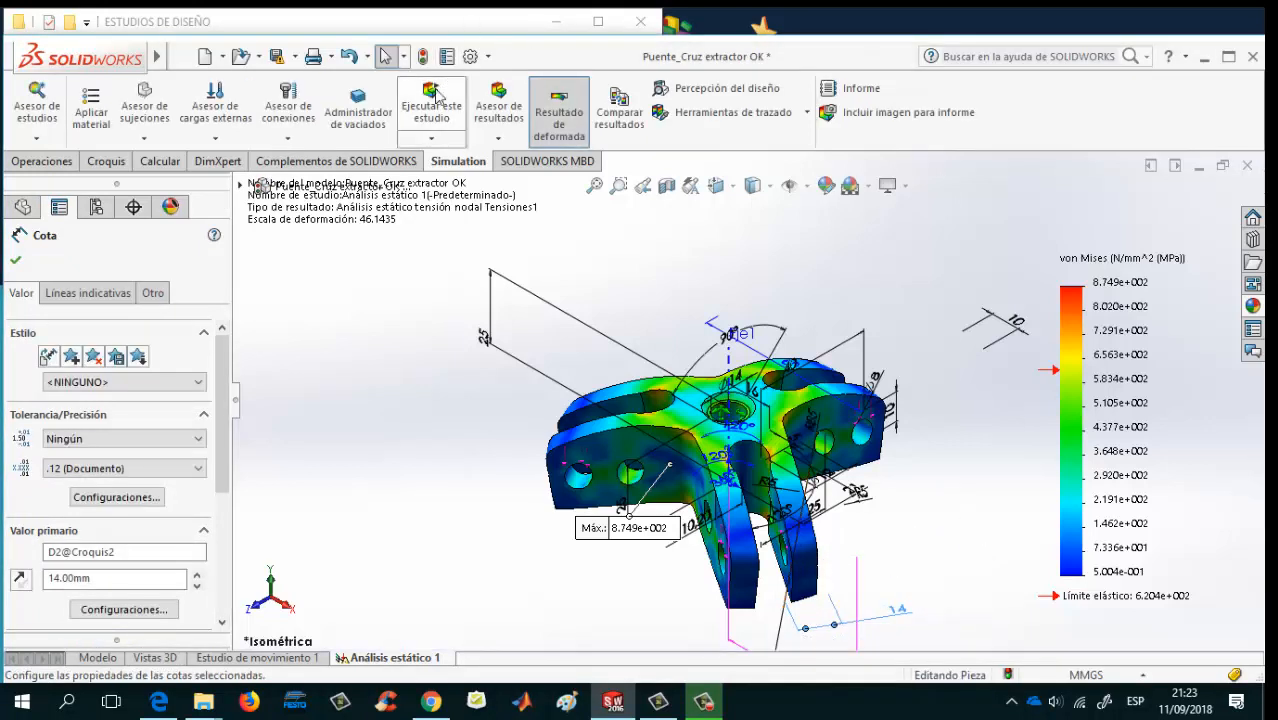
pyautogui.click(425, 61)
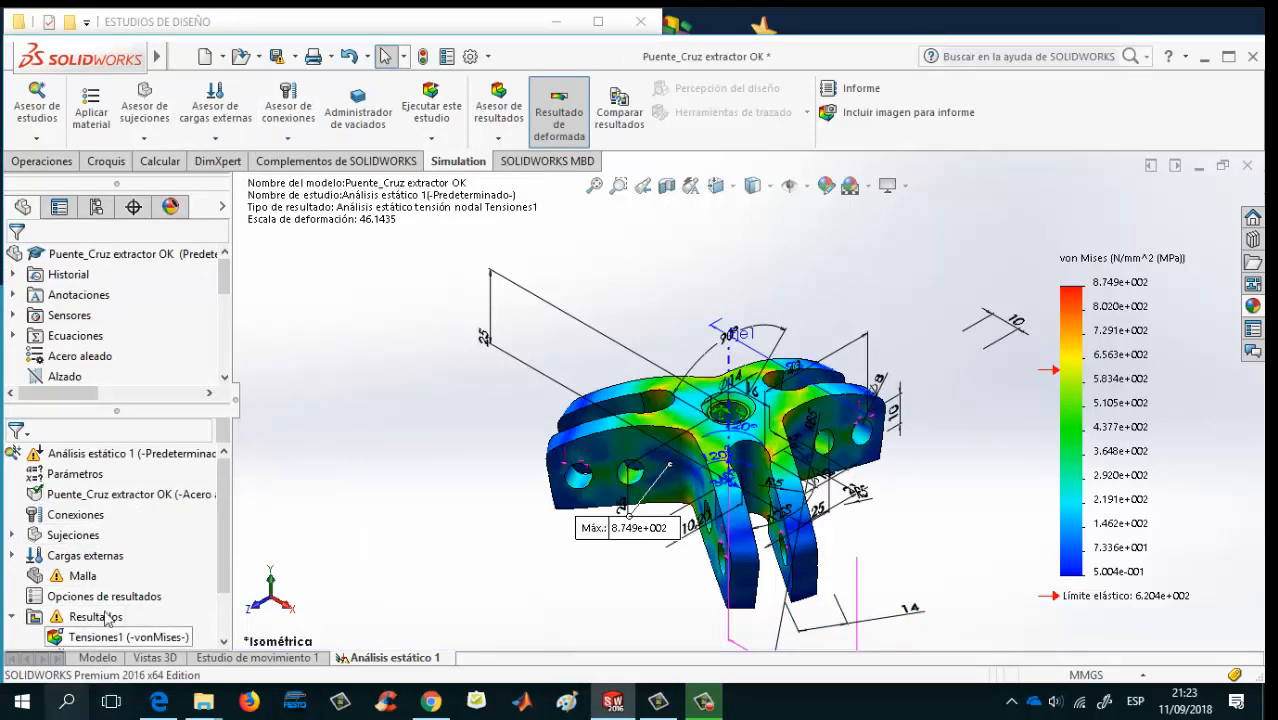
# Remesh the modified part with the mesh density reset to default, and rerun the static study
pyautogui.rightClick(82, 585)
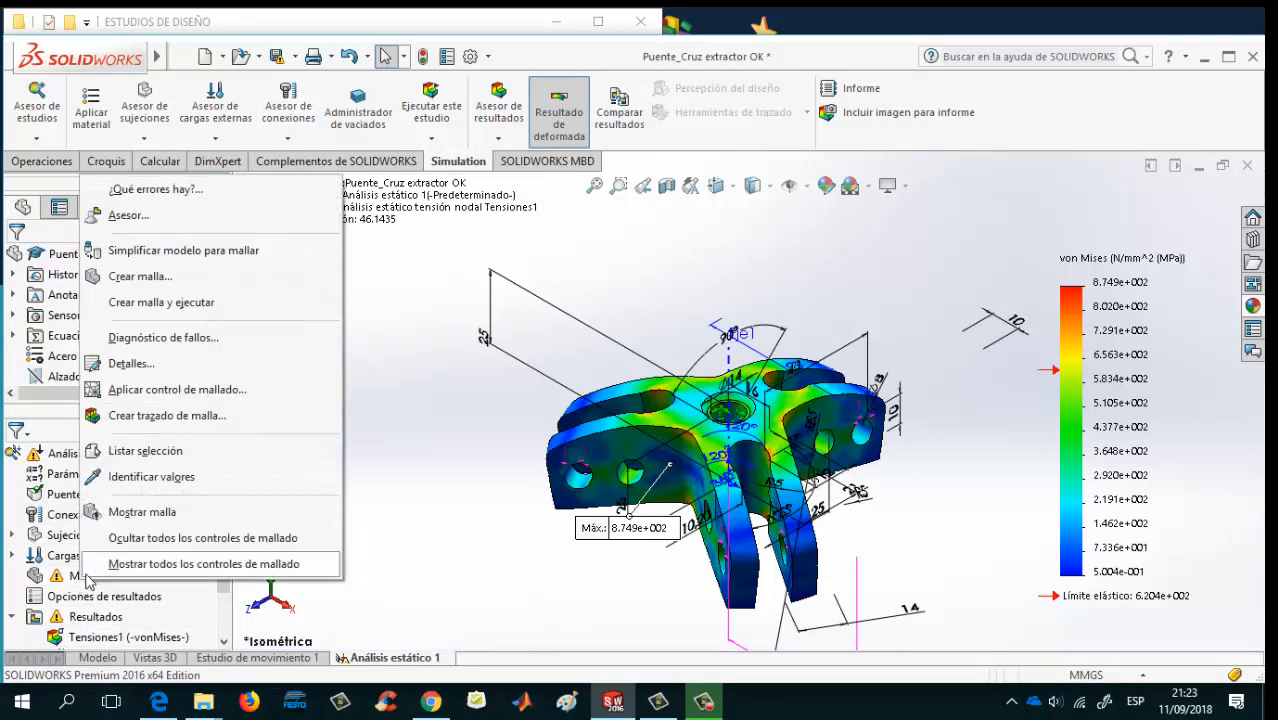
pyautogui.click(140, 277)
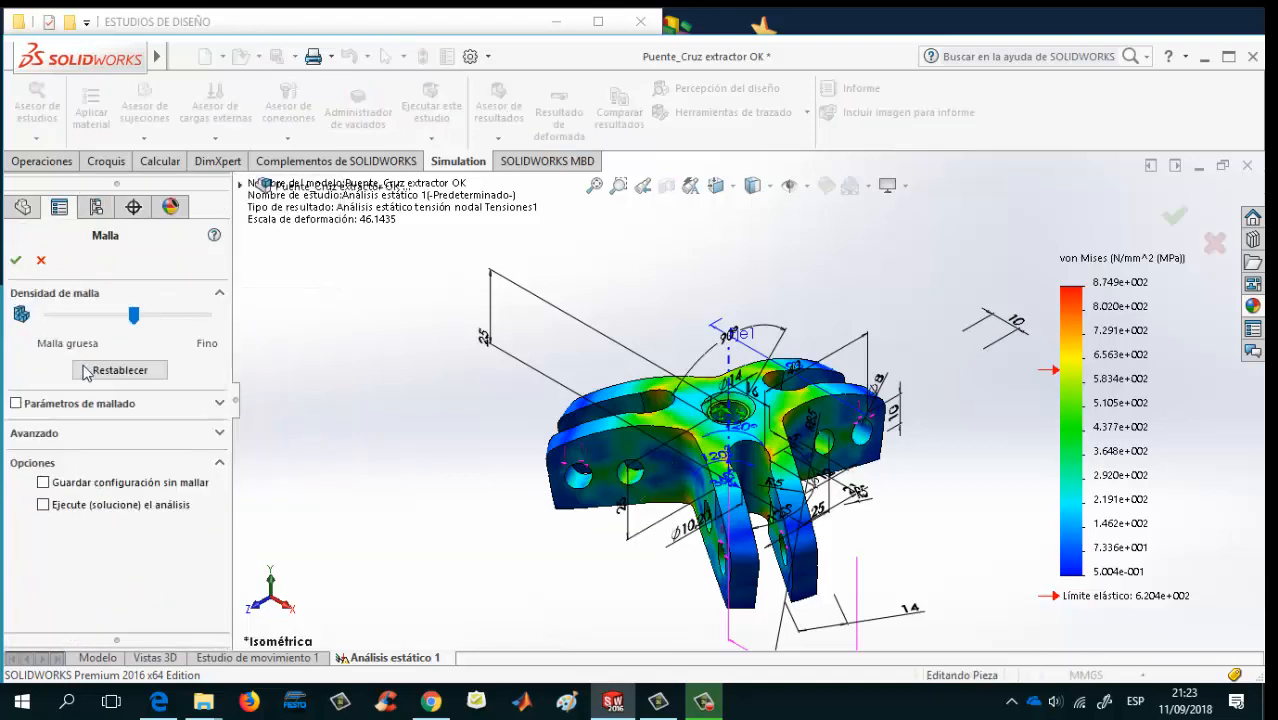
pyautogui.click(88, 371)
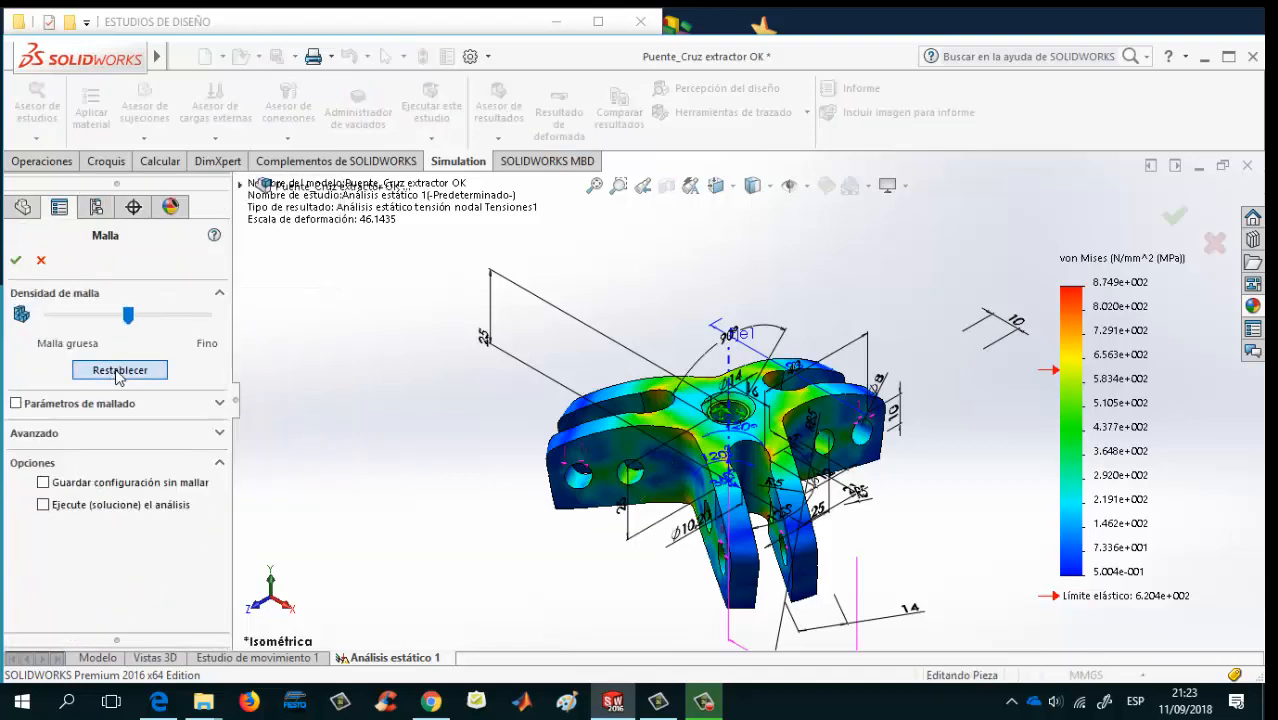
pyautogui.click(16, 261)
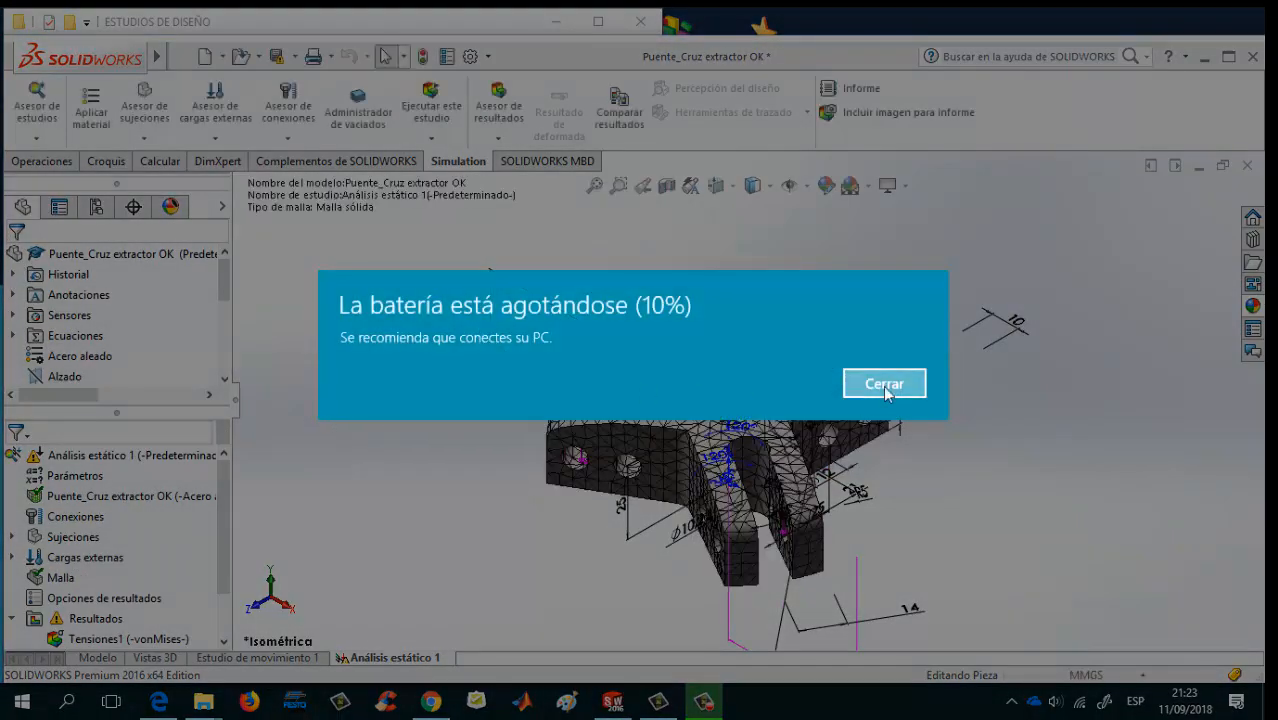
pyautogui.click(885, 385)
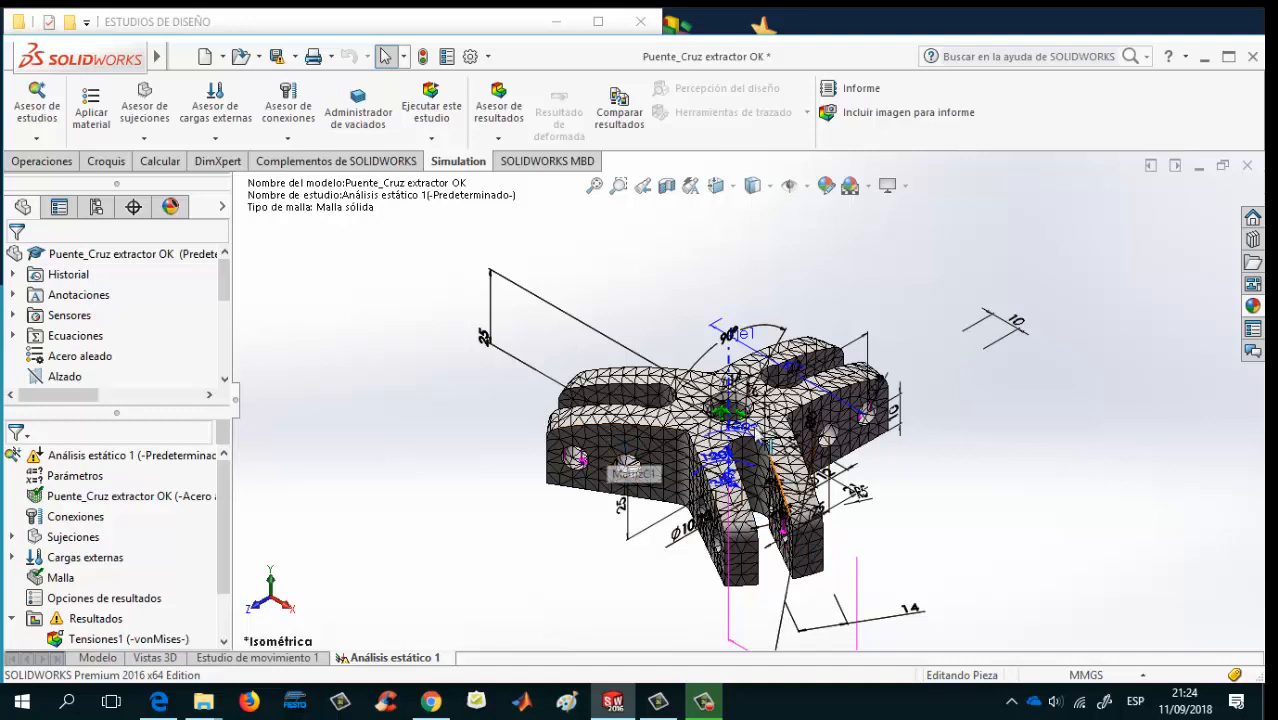
pyautogui.click(434, 117)
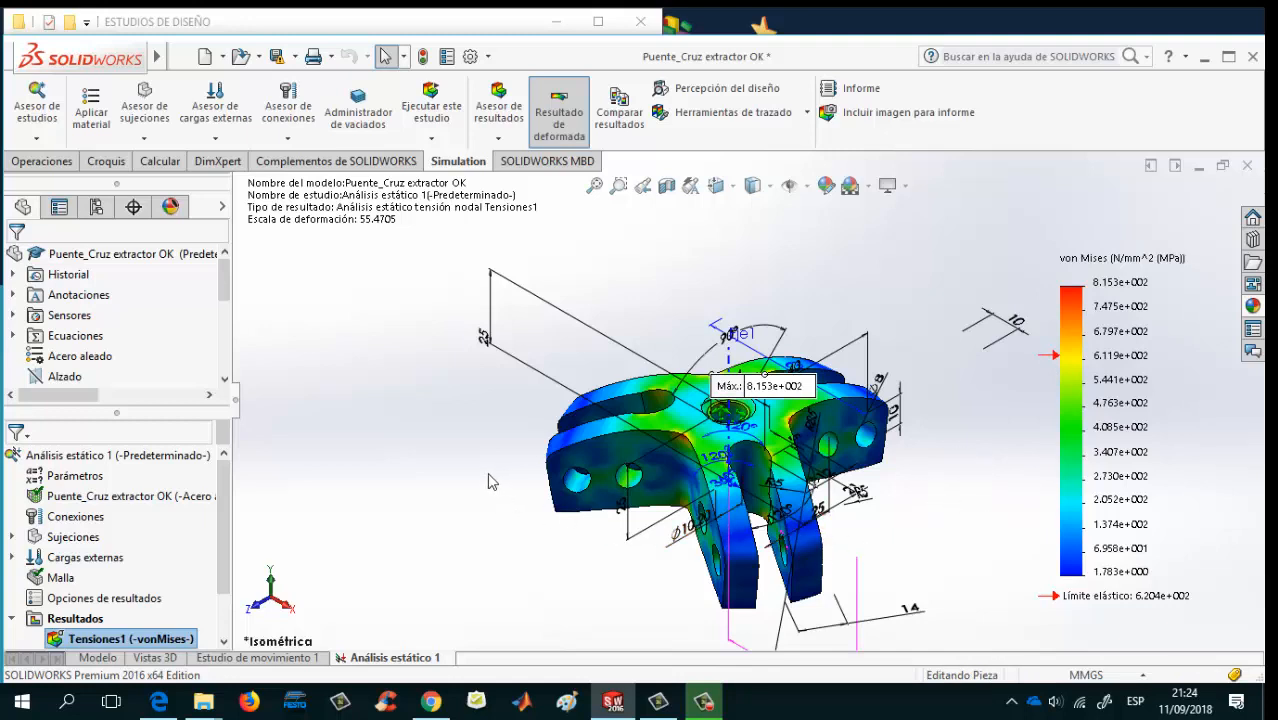
# Set the 14 mm dimension D2@Croquis2 at the arm's end to 17 mm
pyautogui.click(905, 618)
pyautogui.doubleClick(905, 618)
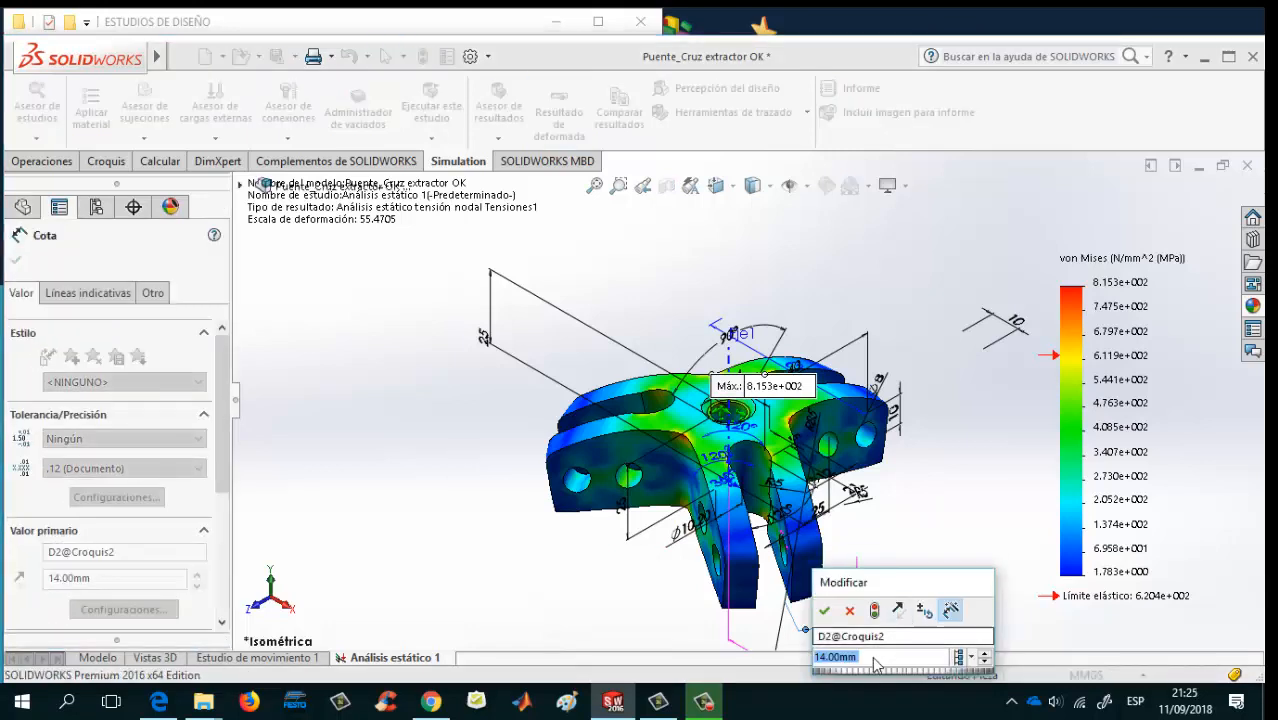
pyautogui.write('17')
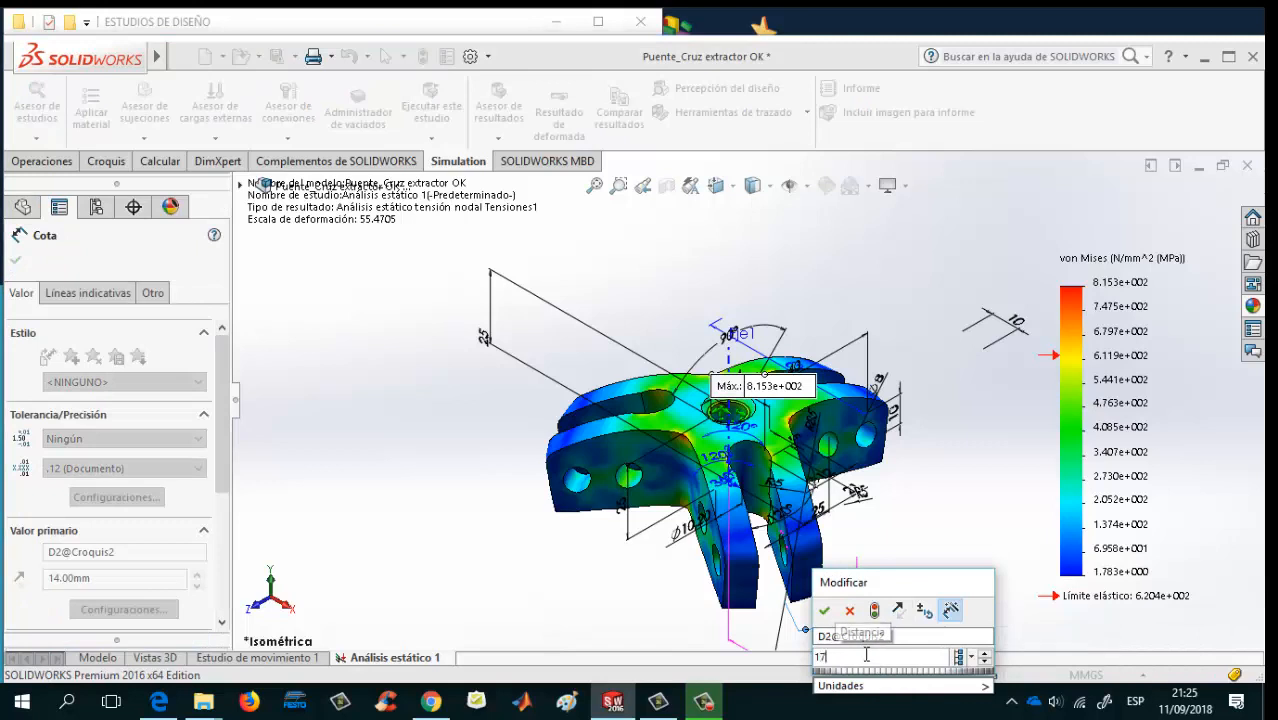
pyautogui.click(824, 612)
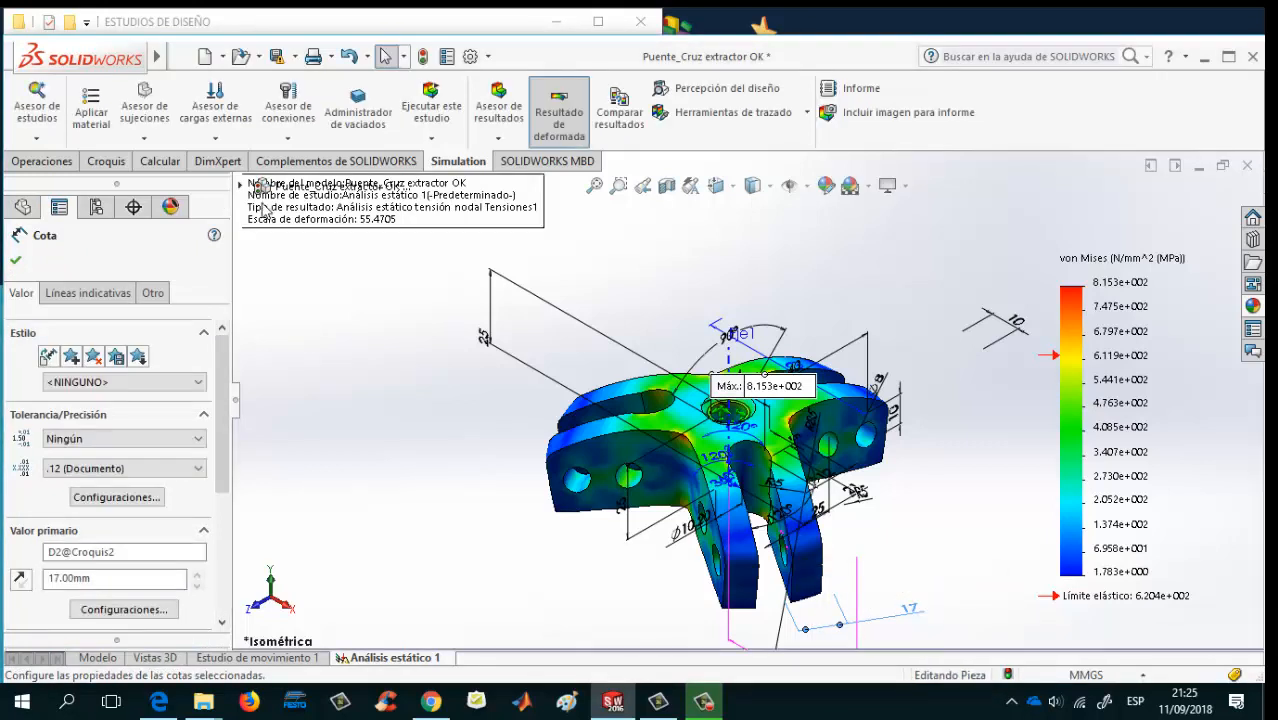
pyautogui.click(16, 261)
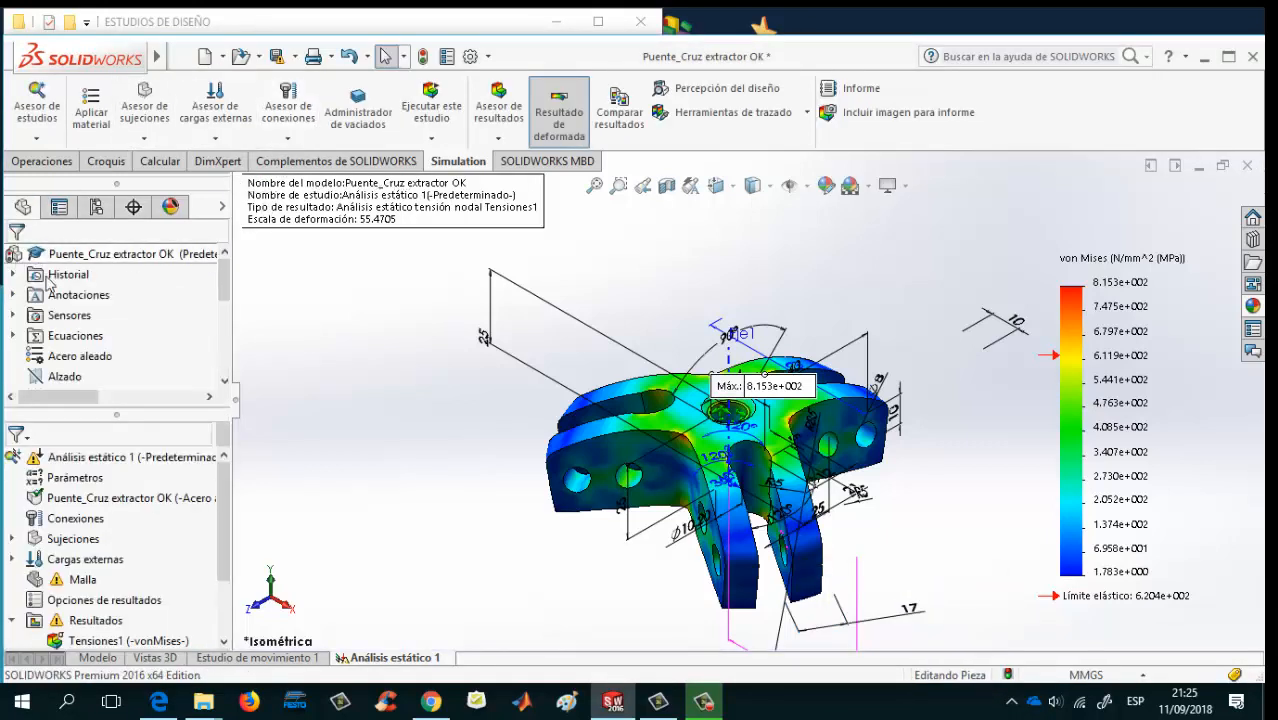
# Remesh the part with the 17 mm dimension and rerun the static study
pyautogui.click(72, 589)
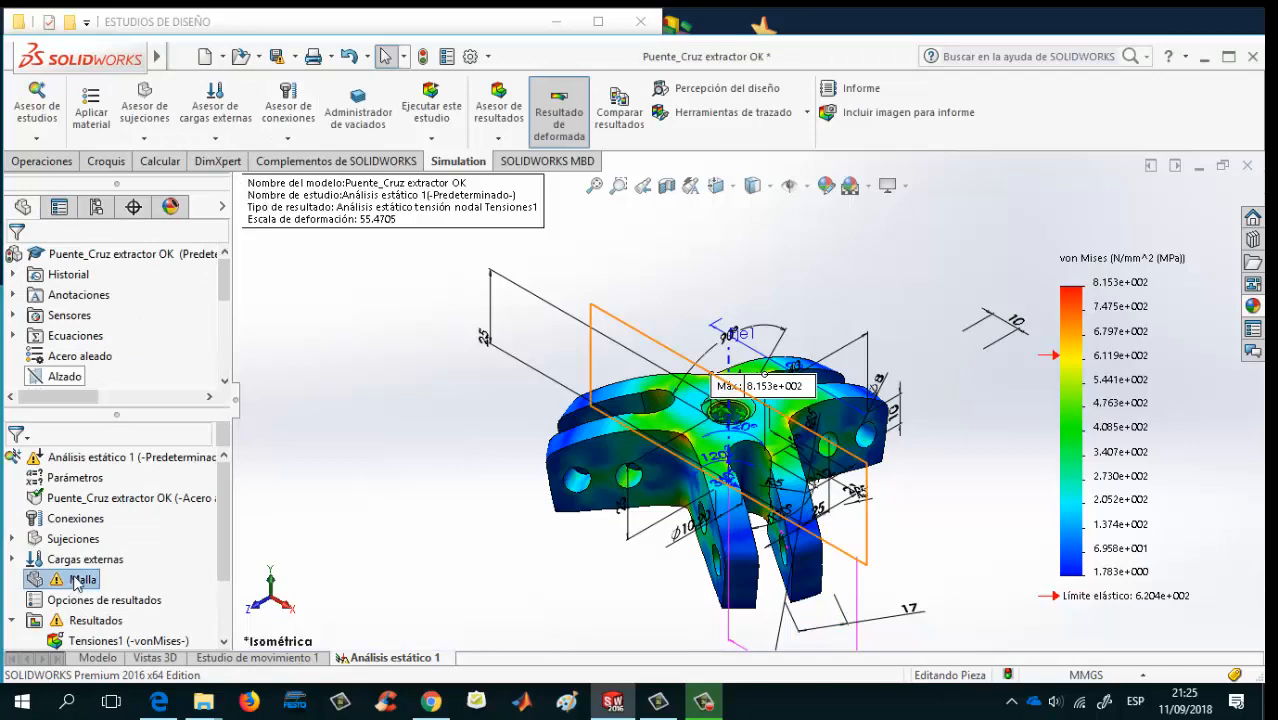
pyautogui.rightClick(76, 585)
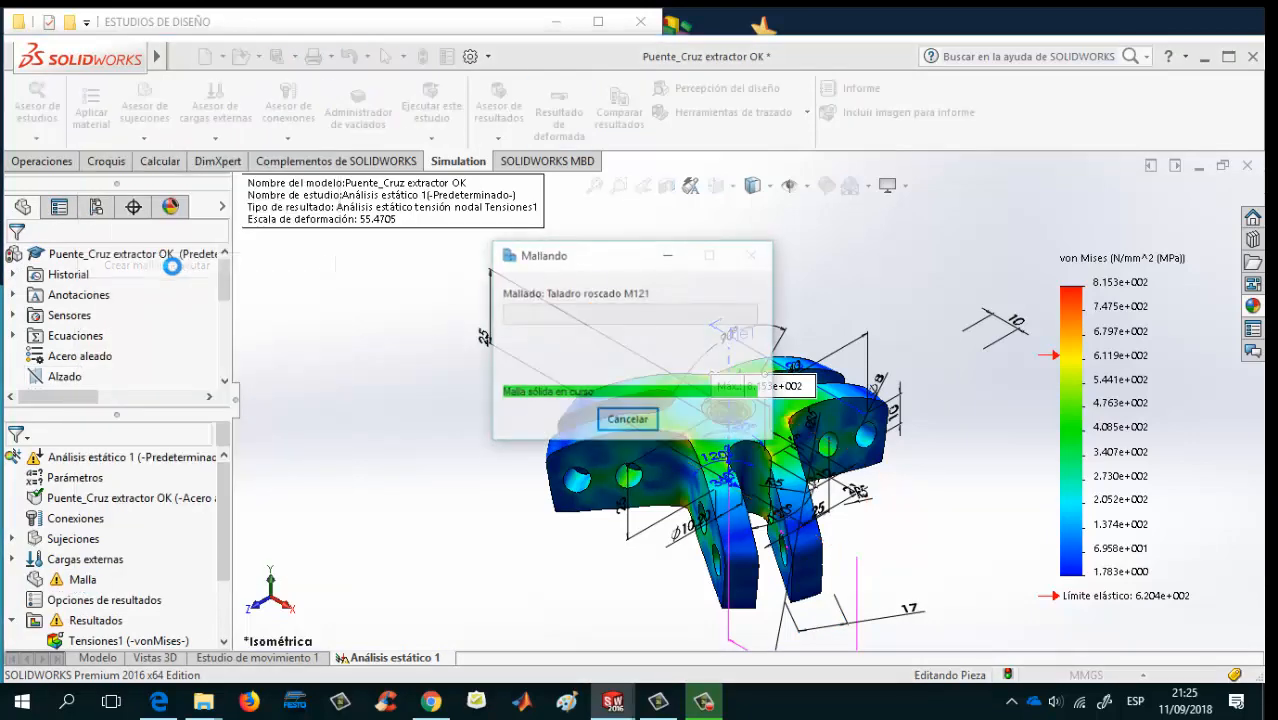
pyautogui.click(160, 267)
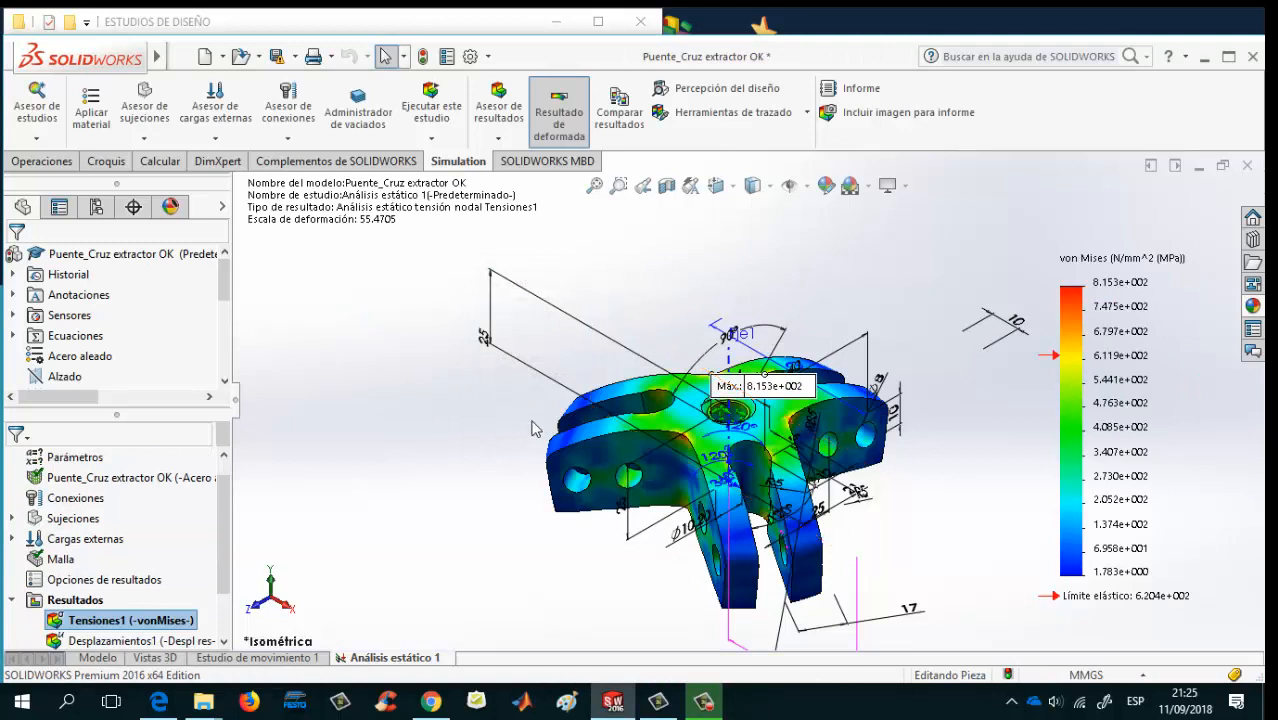
# Rebuild the part and move the 25 mm height dimension D3@Croquis1 closer to the model
pyautogui.click(424, 57)
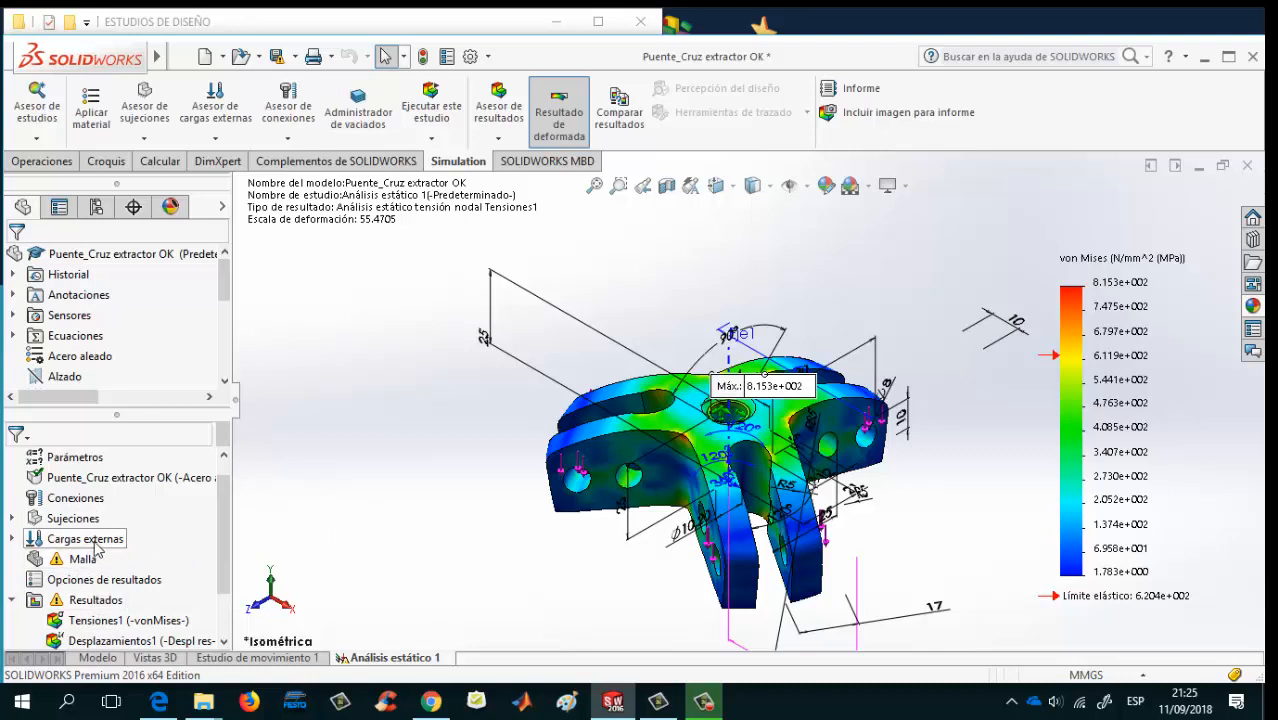
pyautogui.moveTo(485, 332); pyautogui.dragTo(580, 352)
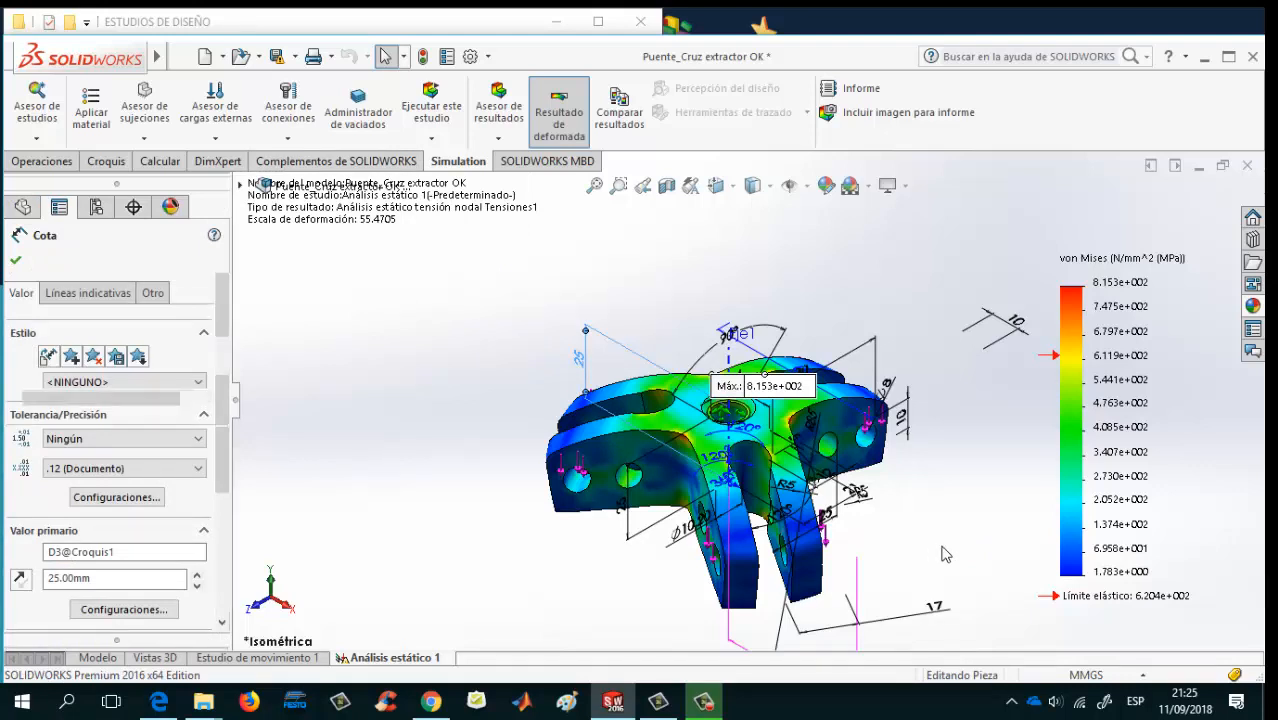
pyautogui.click(921, 553)
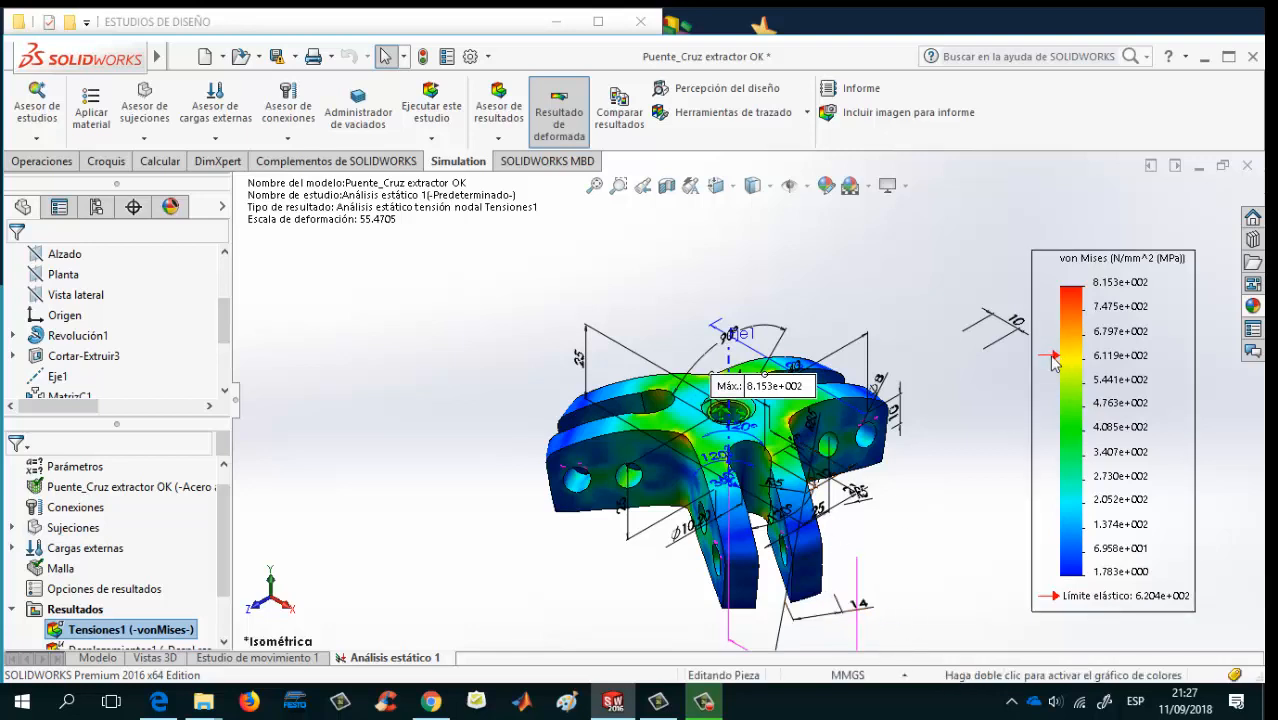
# Set dimension D2@Croquis2 to 17 mm again, rebuild the part, and create the mesh and run the static study
pyautogui.click(840, 620)
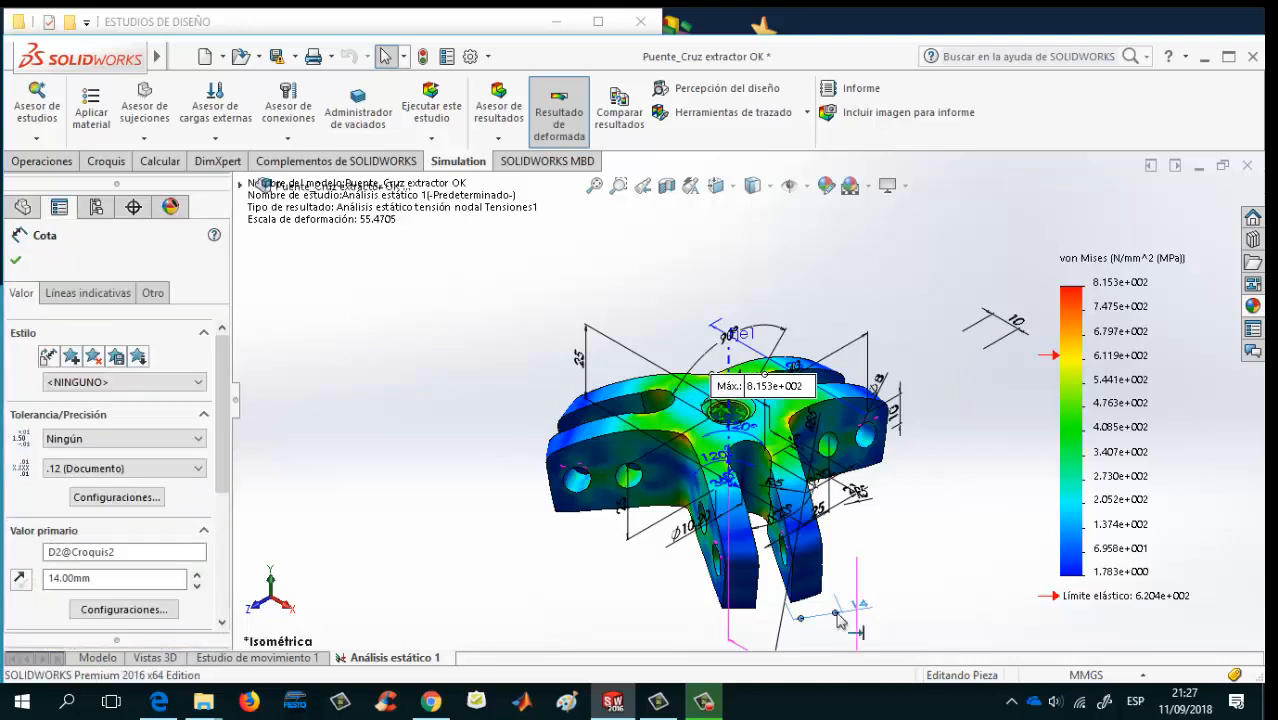
pyautogui.doubleClick(853, 618)
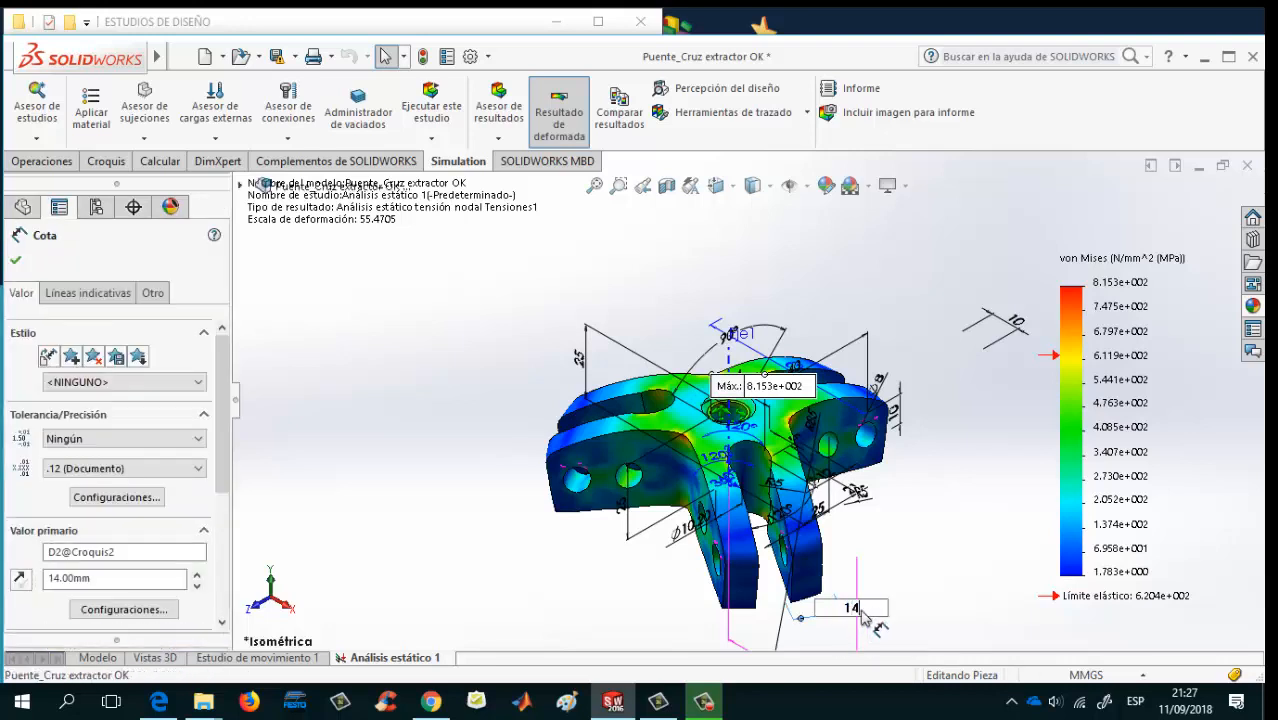
pyautogui.click(912, 586)
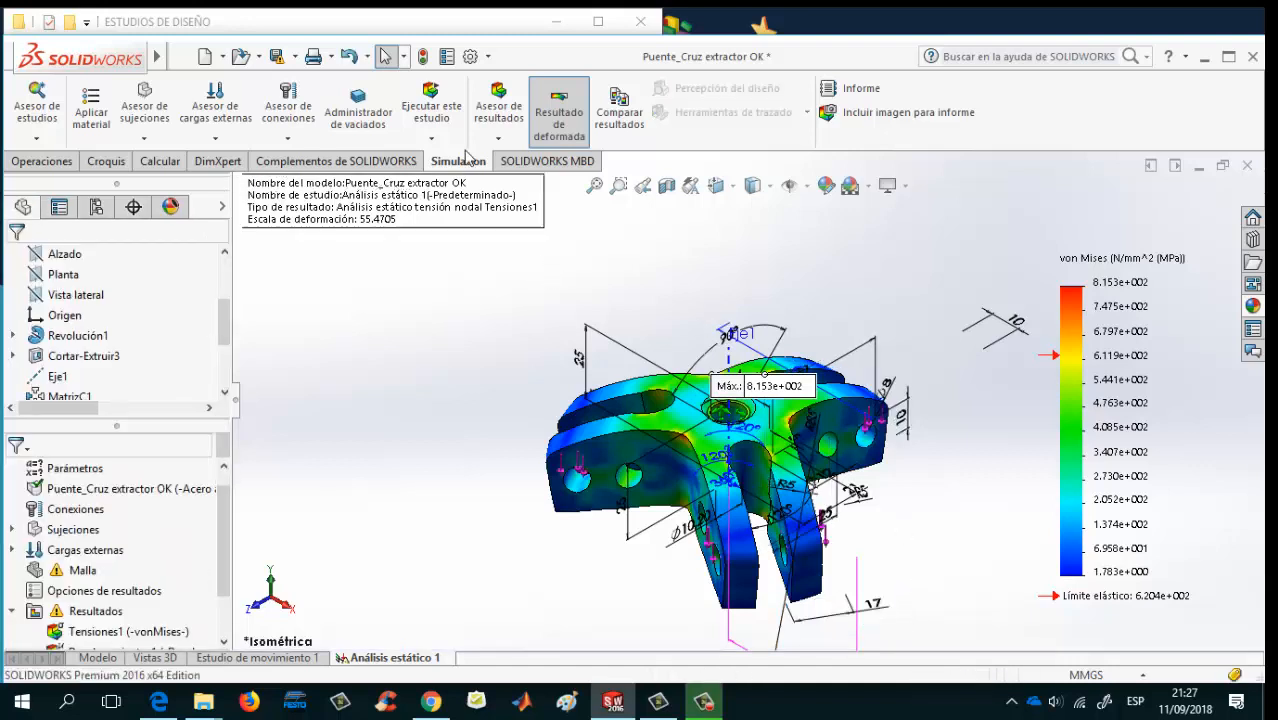
pyautogui.click(424, 57)
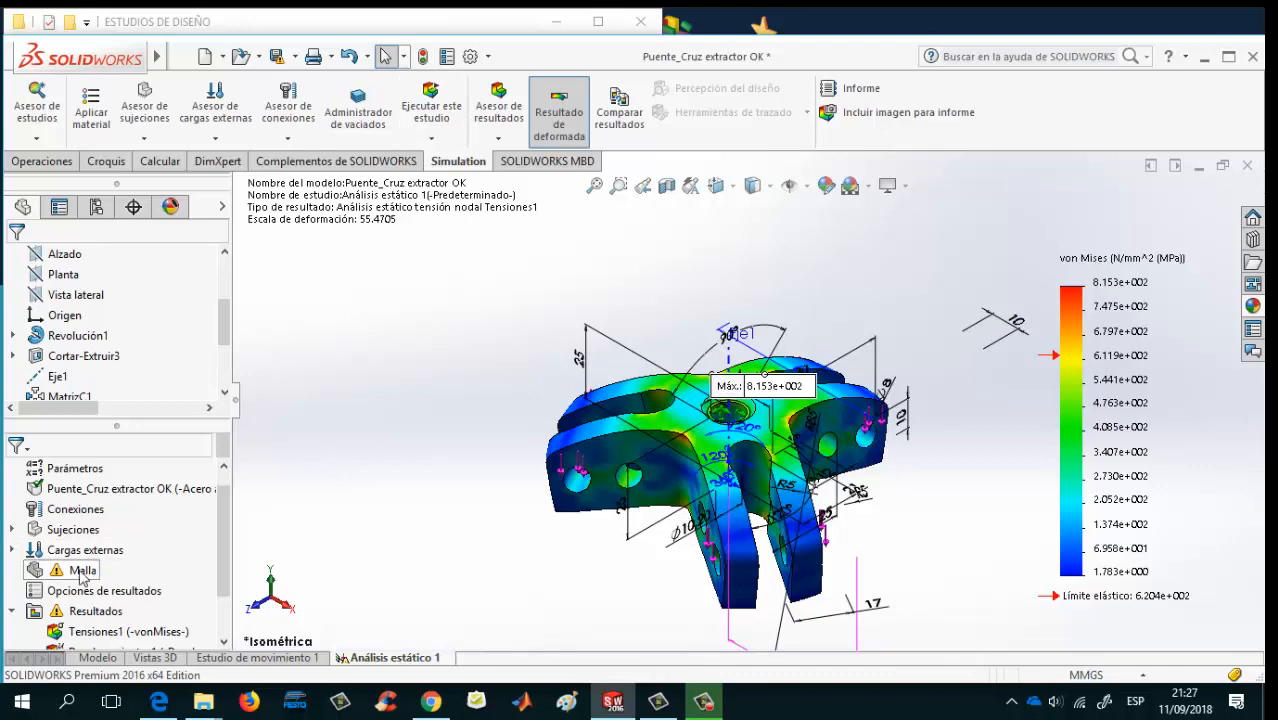
pyautogui.rightClick(84, 569)
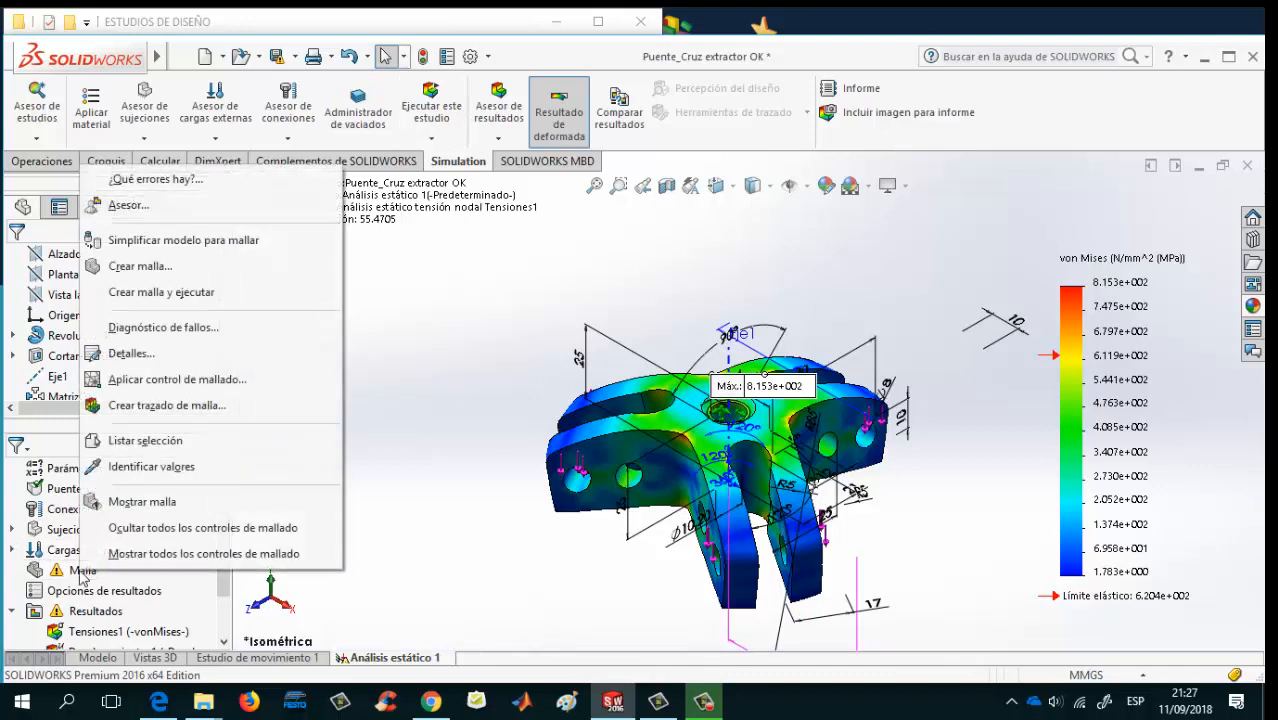
pyautogui.click(157, 293)
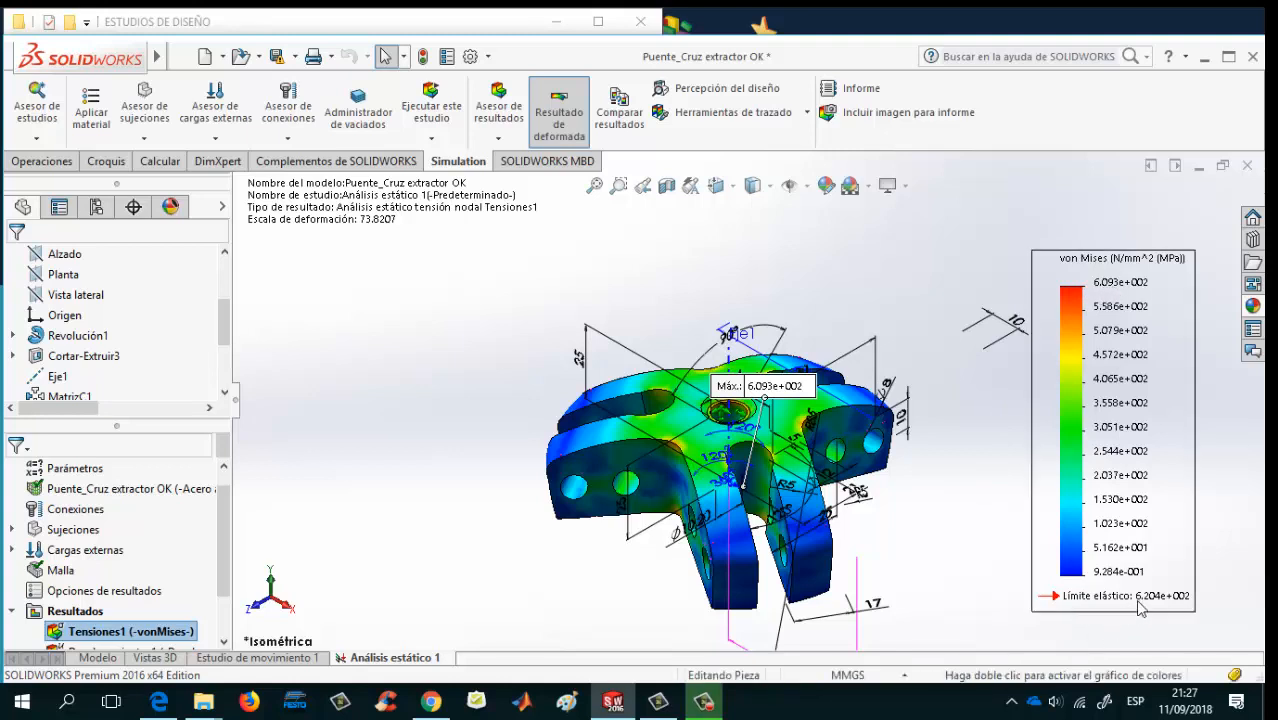
# Set dimension D2@Croquis2 to 12.5 mm, and create the mesh and run the static study on the changed part
pyautogui.click(876, 610)
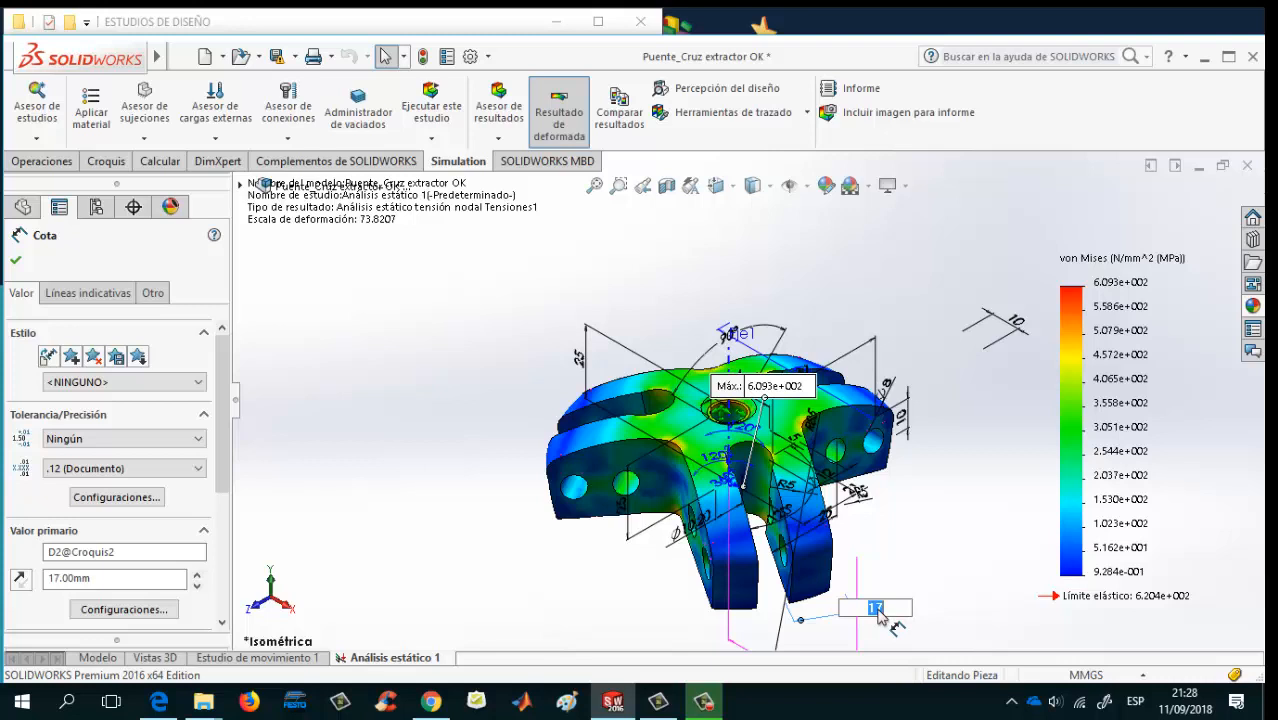
pyautogui.write('12.')
pyautogui.write('5')
pyautogui.press('Return')
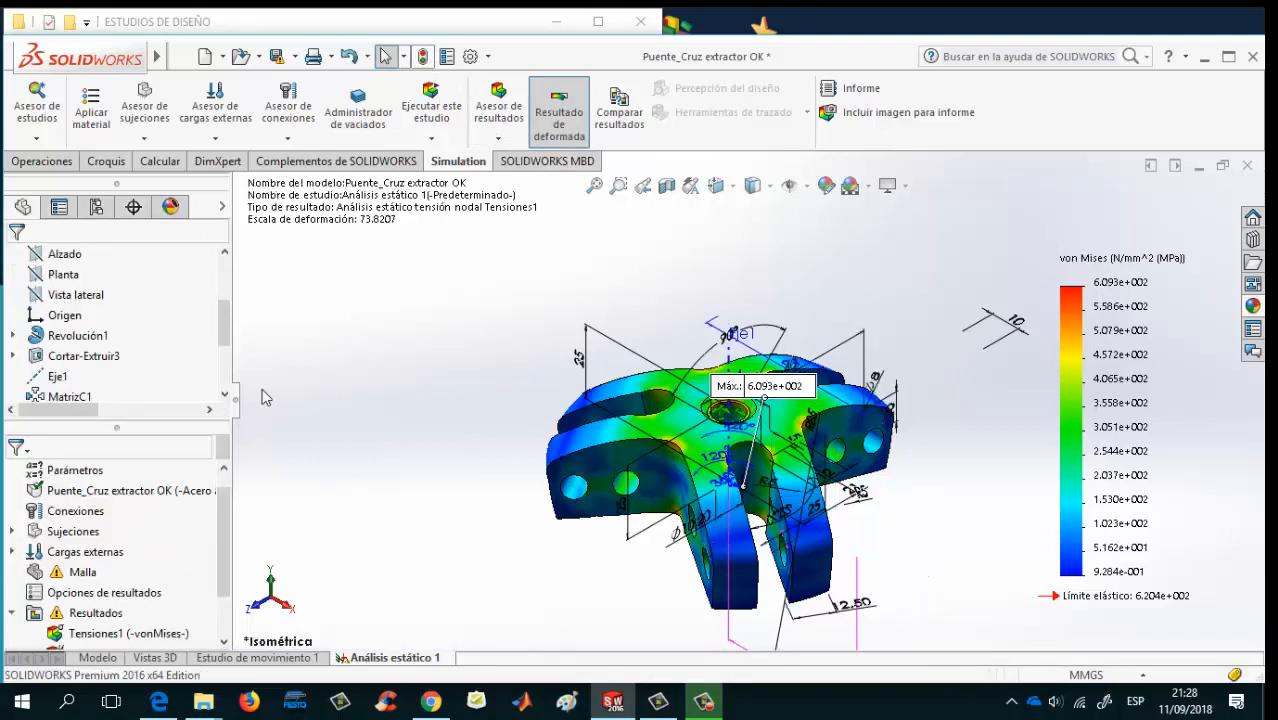
pyautogui.rightClick(84, 580)
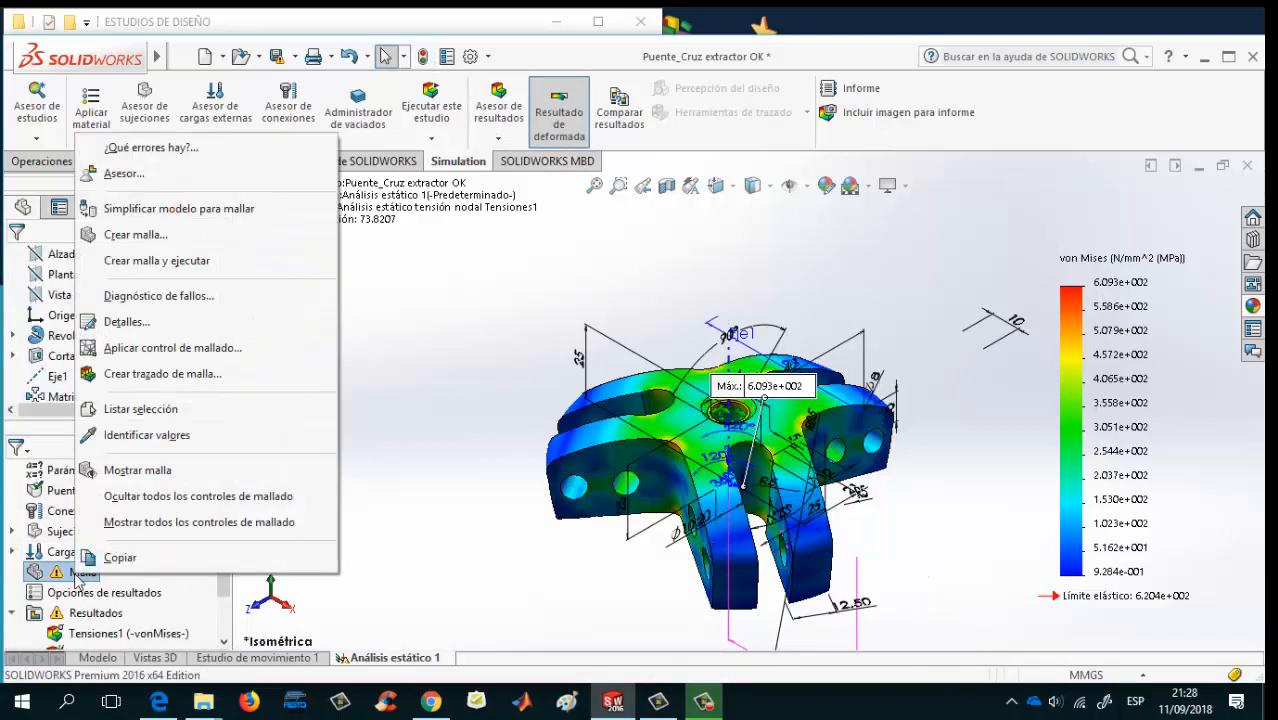
pyautogui.click(156, 261)
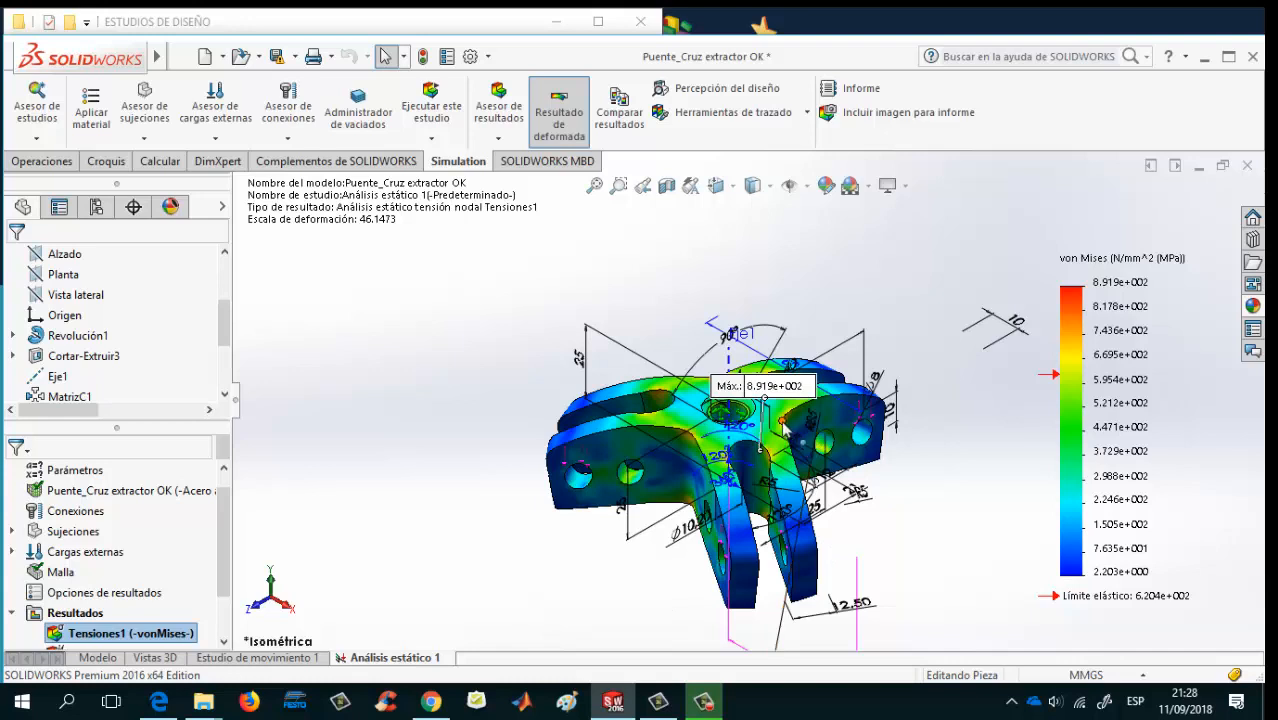
# Create a new design study and reduce the height of its settings area to enlarge the model view
pyautogui.rightClick(433, 656)
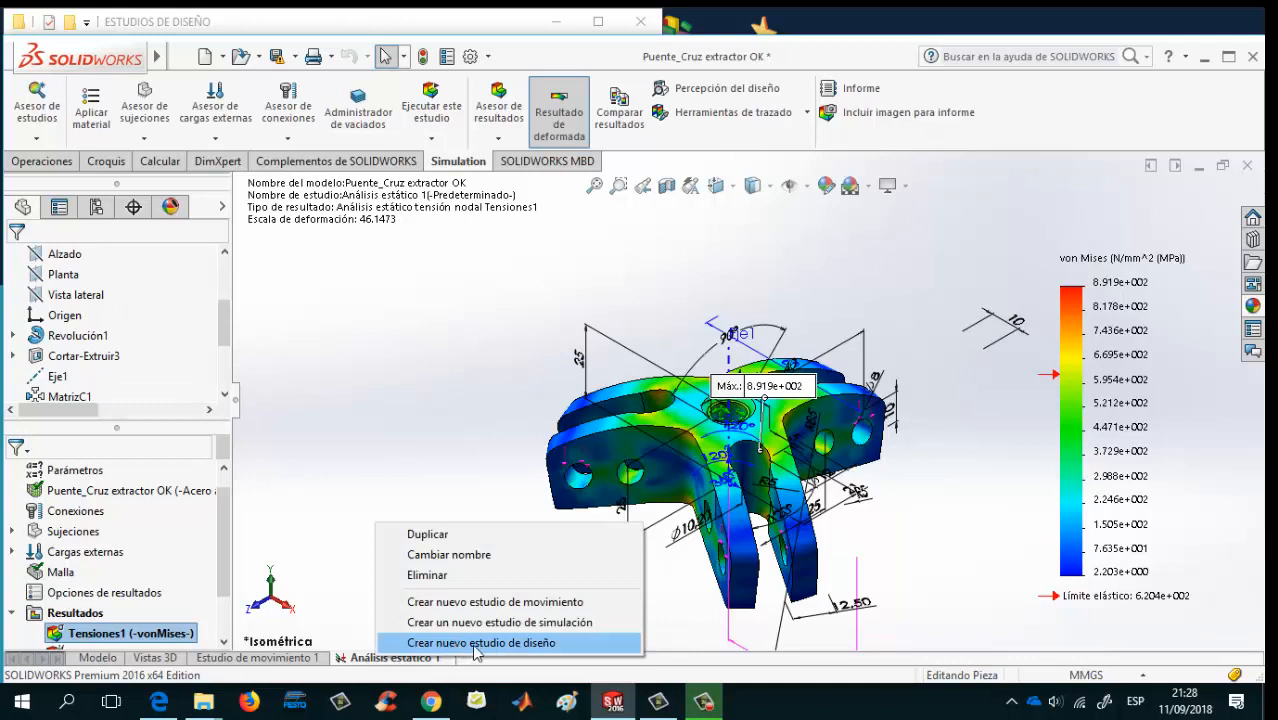
pyautogui.click(334, 619)
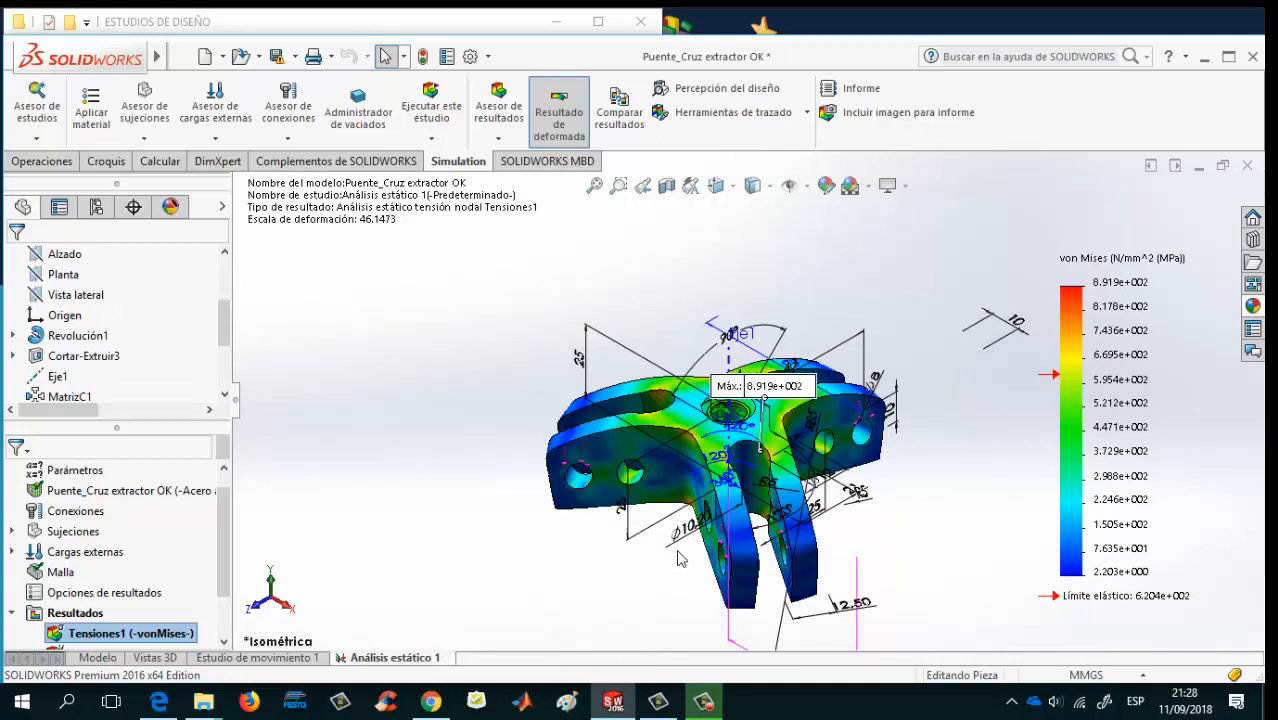
pyautogui.rightClick(436, 660)
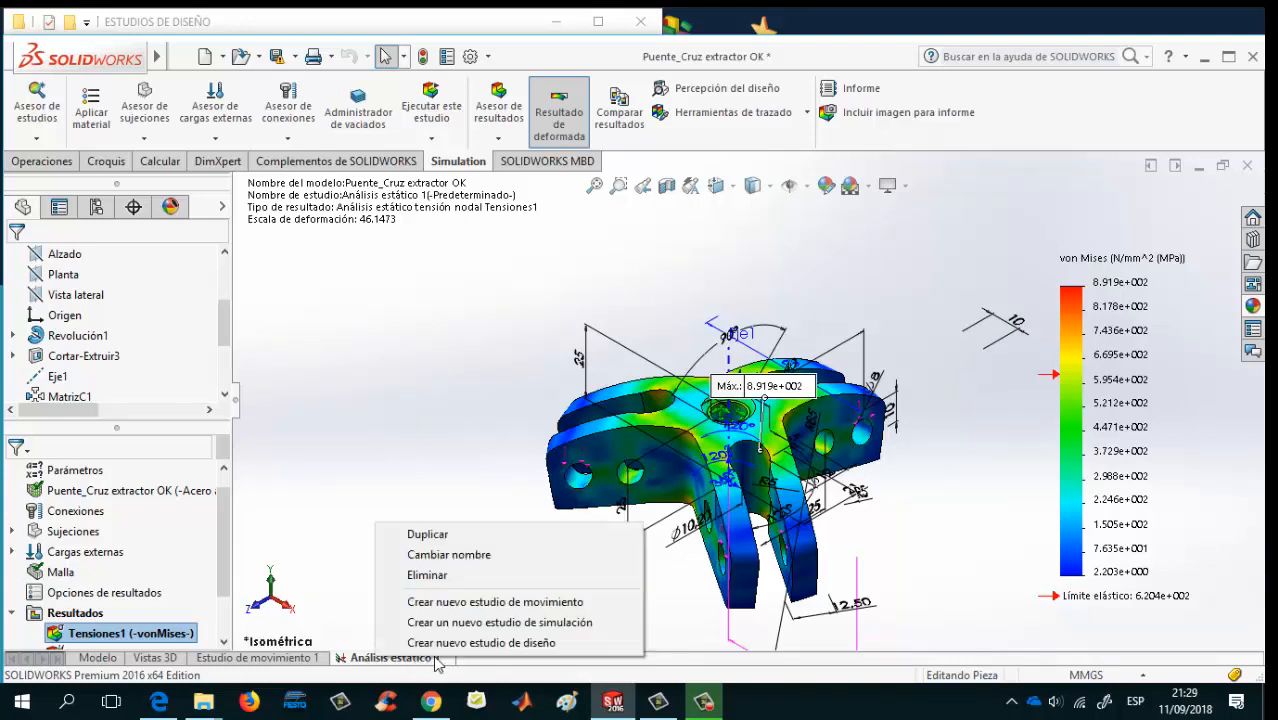
pyautogui.click(453, 647)
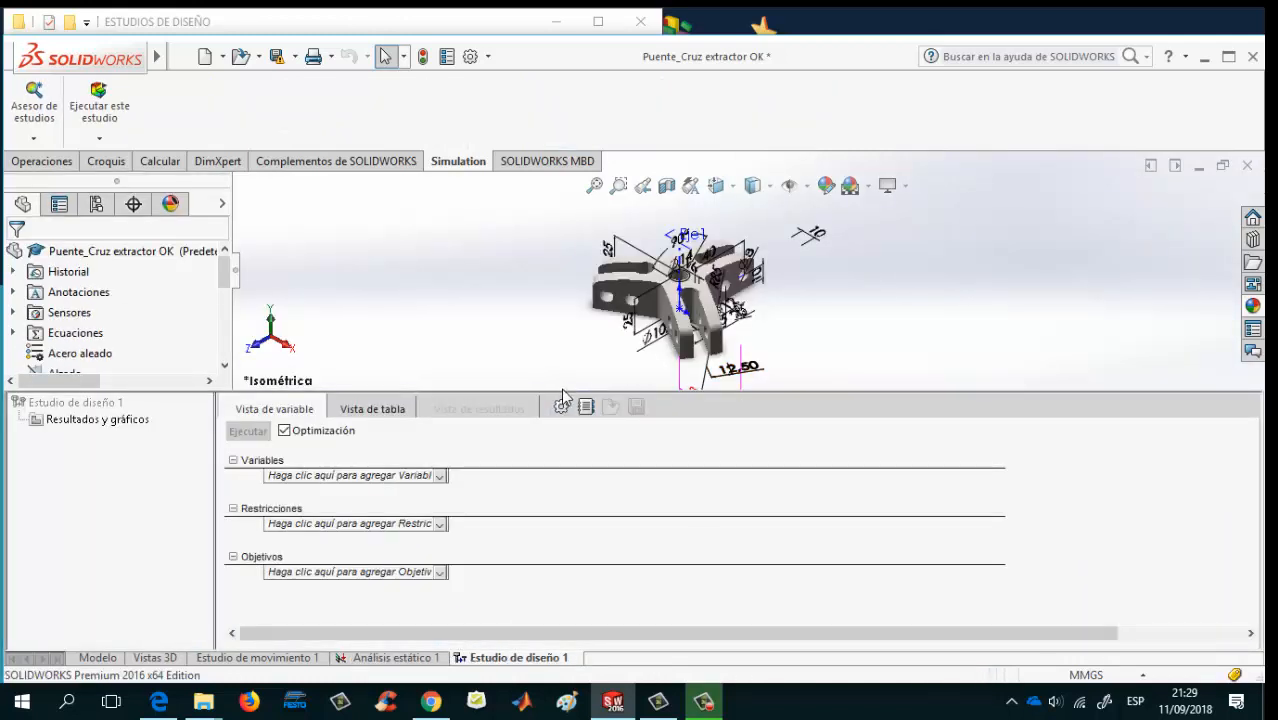
pyautogui.moveTo(574, 389); pyautogui.dragTo(576, 434)
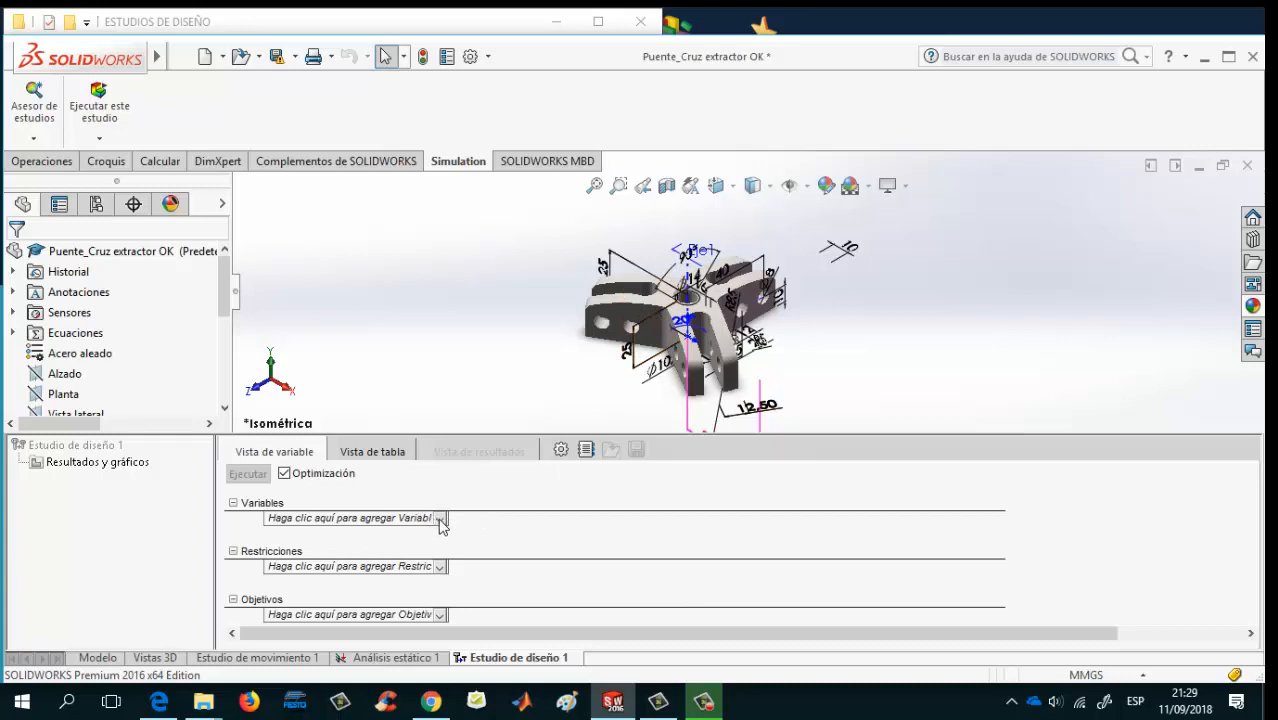
# Start adding a parameter as a design study variable, and delete the existing parameters Parámetro2 and D3Croquis1
pyautogui.click(441, 521)
pyautogui.click(439, 519)
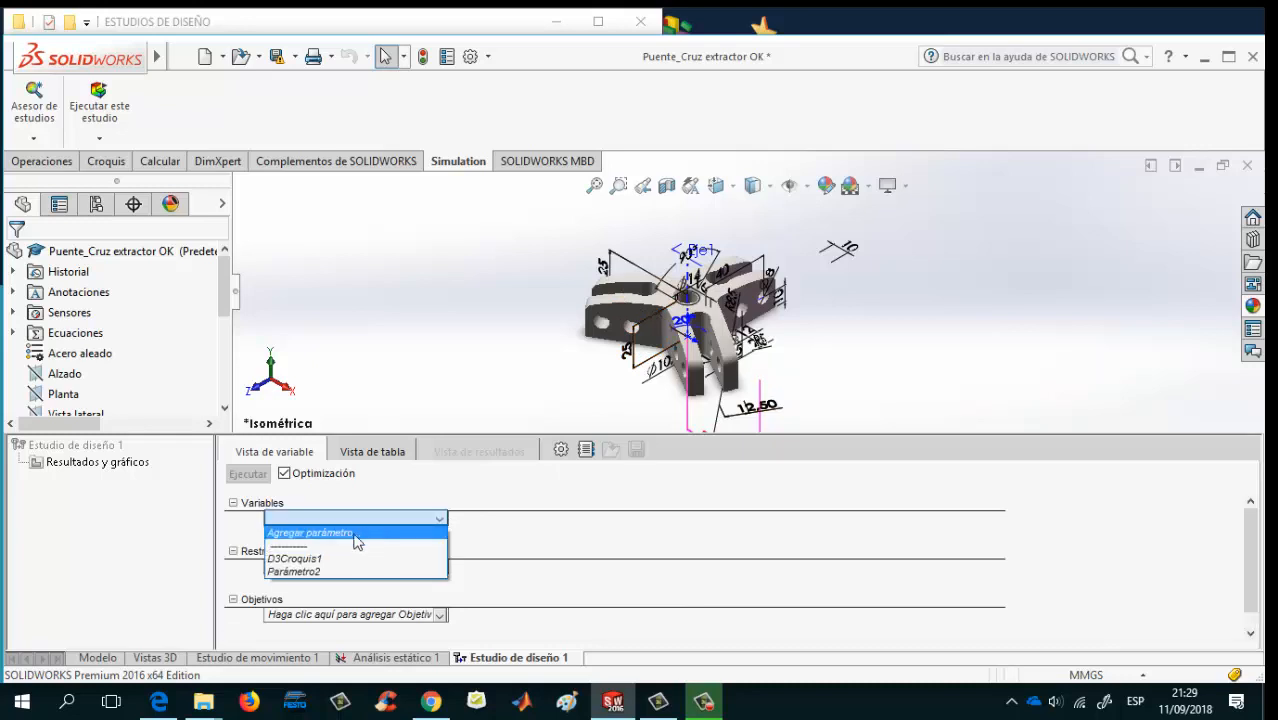
pyautogui.click(320, 533)
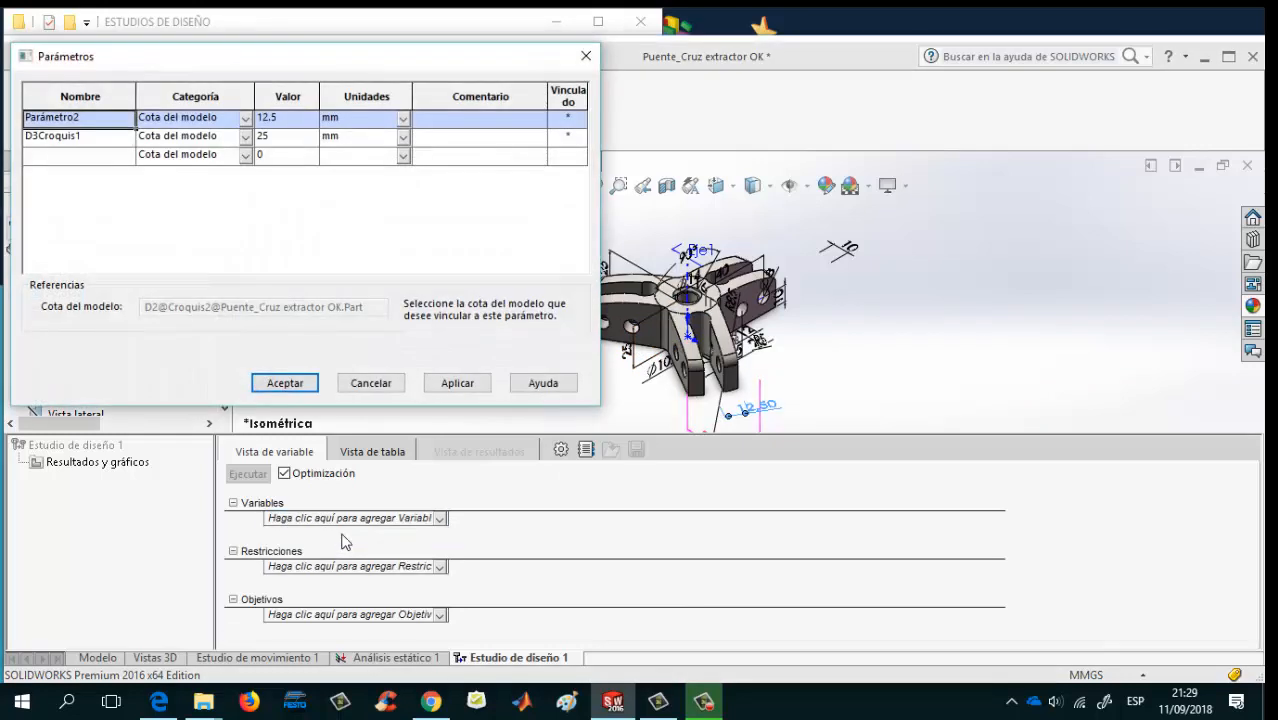
pyautogui.rightClick(103, 128)
pyautogui.click(120, 137)
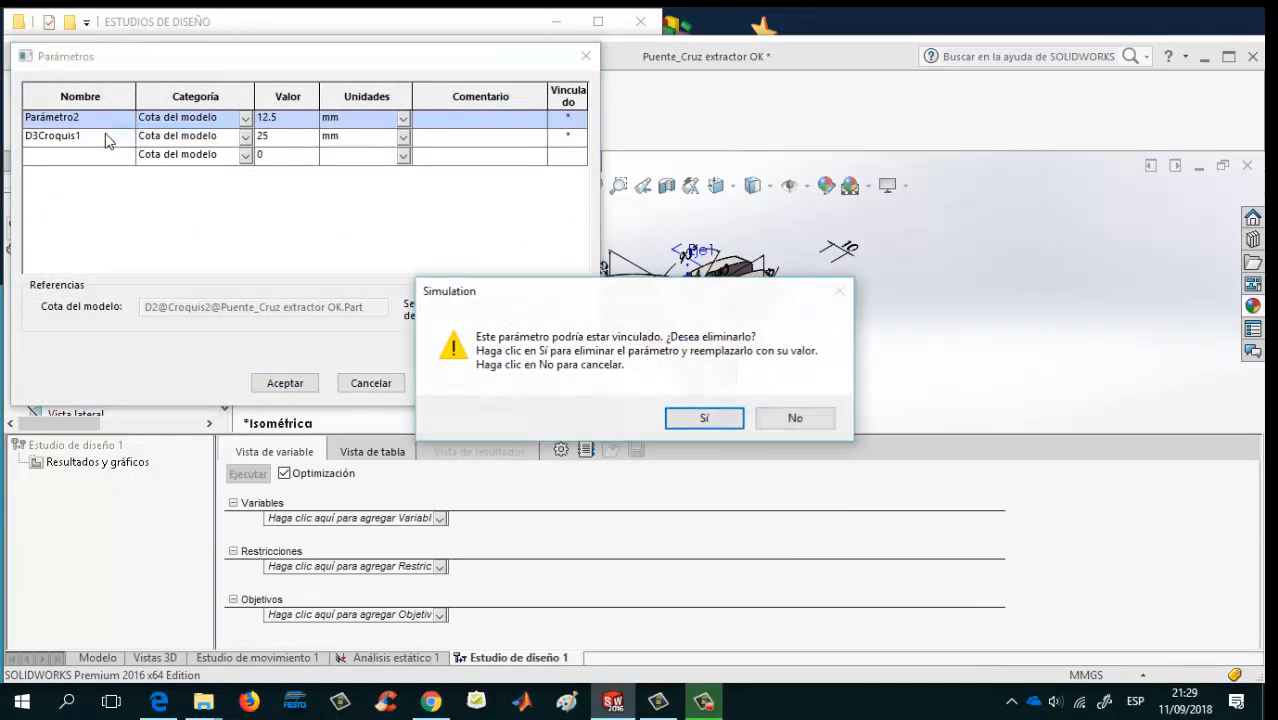
pyautogui.click(704, 419)
pyautogui.rightClick(113, 120)
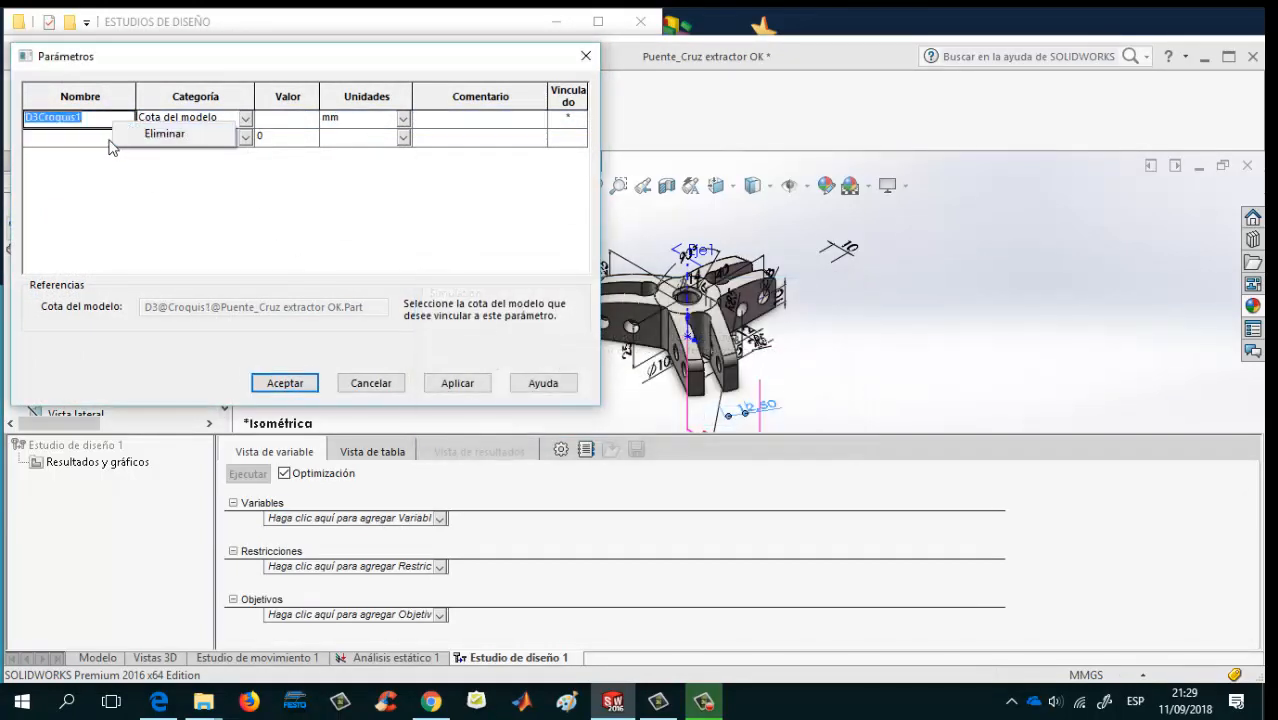
pyautogui.click(171, 140)
pyautogui.click(727, 422)
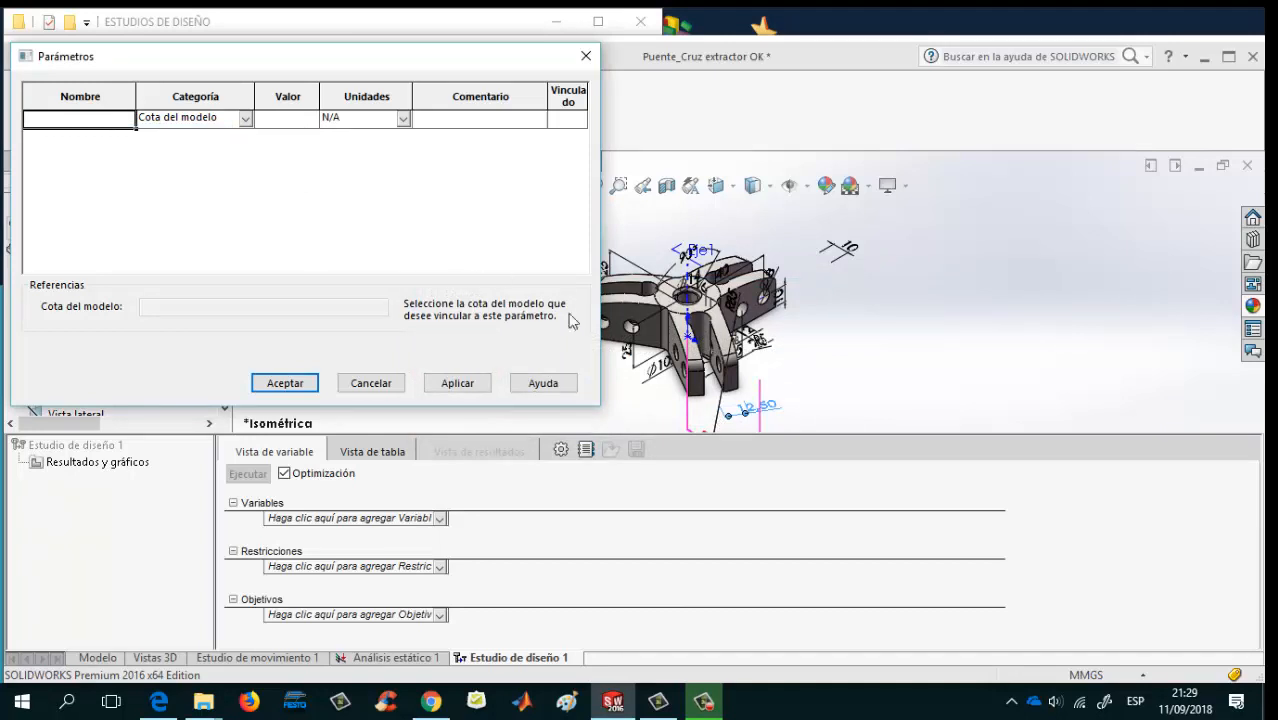
# Create a model dimension parameter named ANCHO linked to the 12.50 mm dimension D2@Croquis2, and accept the parameter list
pyautogui.click(760, 409)
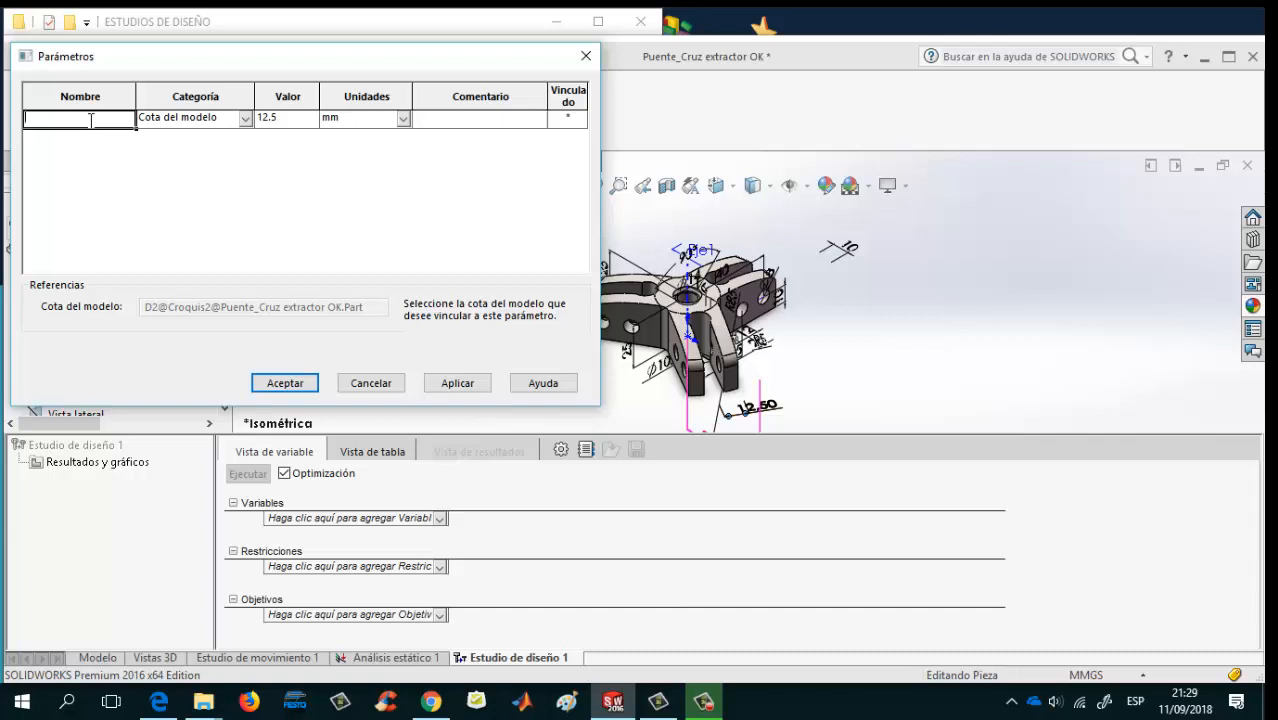
pyautogui.write('a')
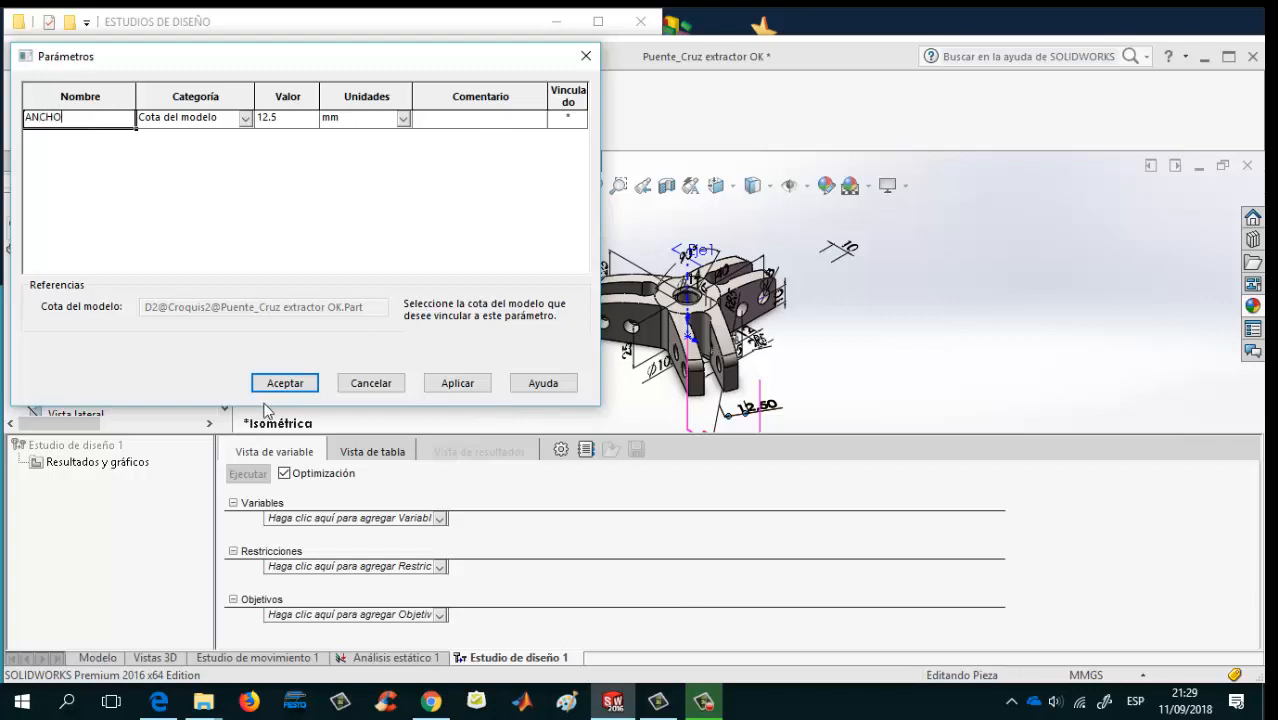
pyautogui.click(455, 386)
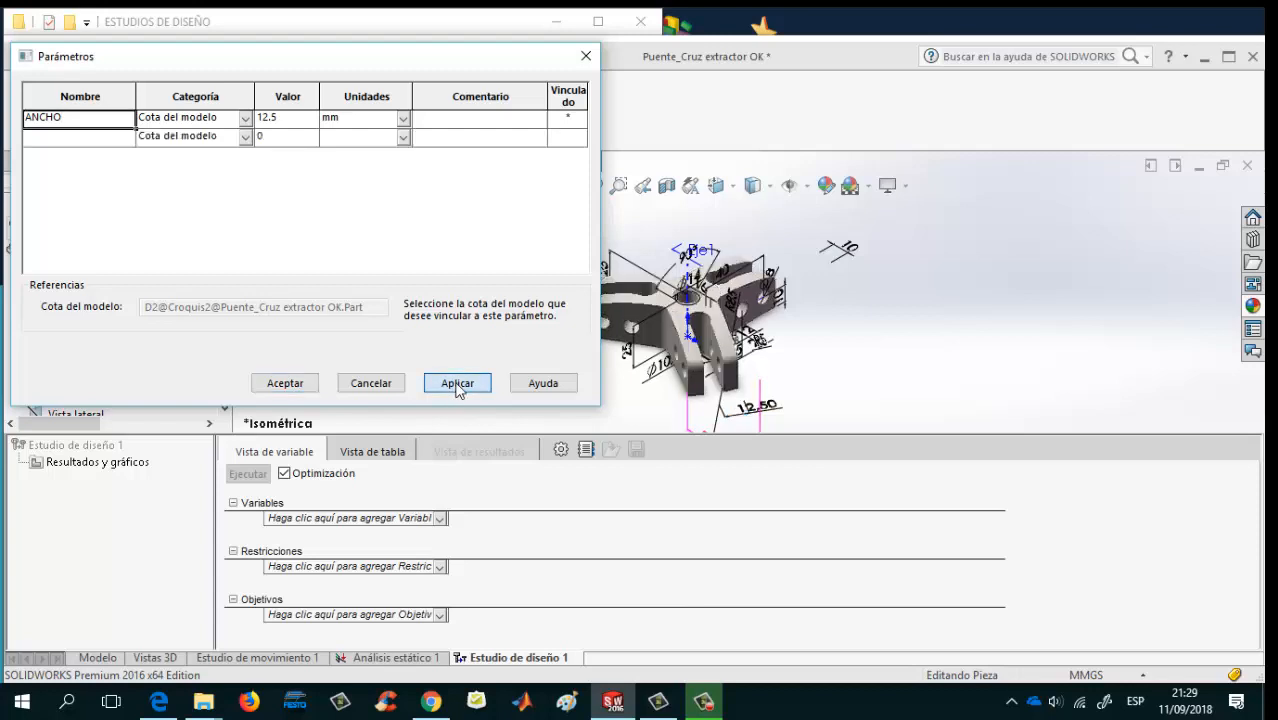
pyautogui.click(290, 384)
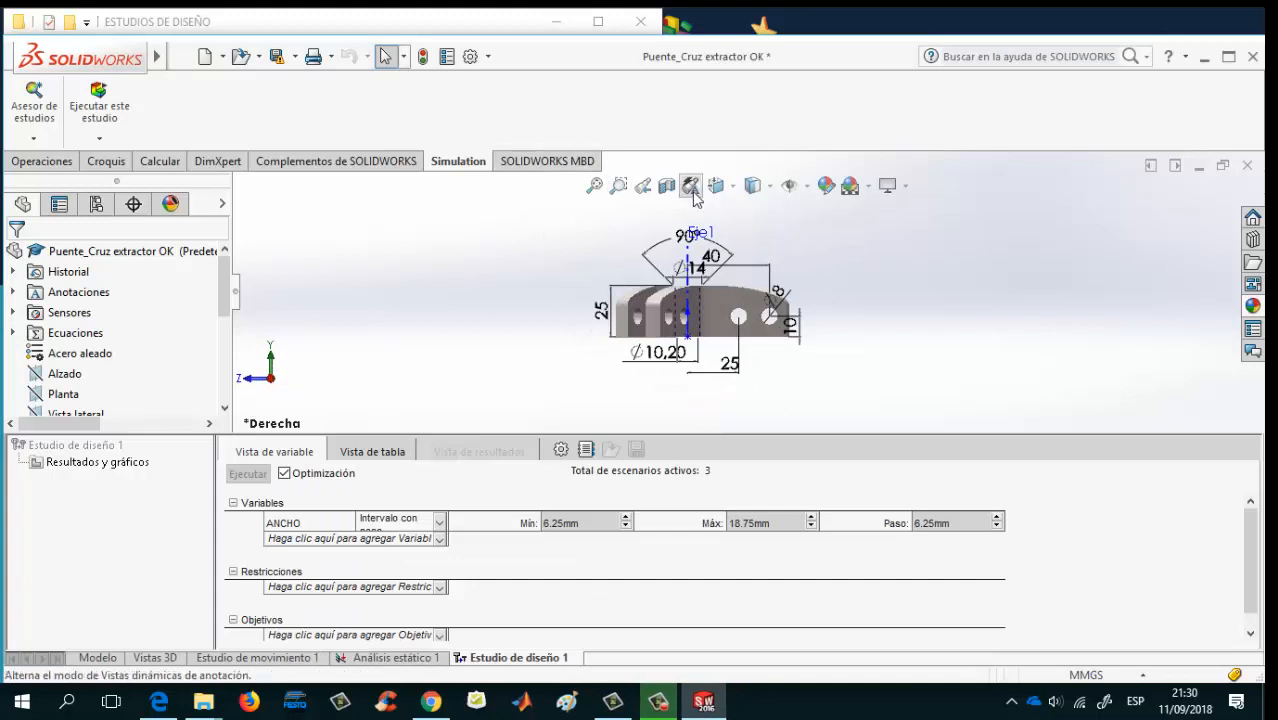
# Show the model in isometric view and set the ANCHO variable's range to 12 mm minimum, 18 mm maximum and 1 mm step
pyautogui.click(734, 190)
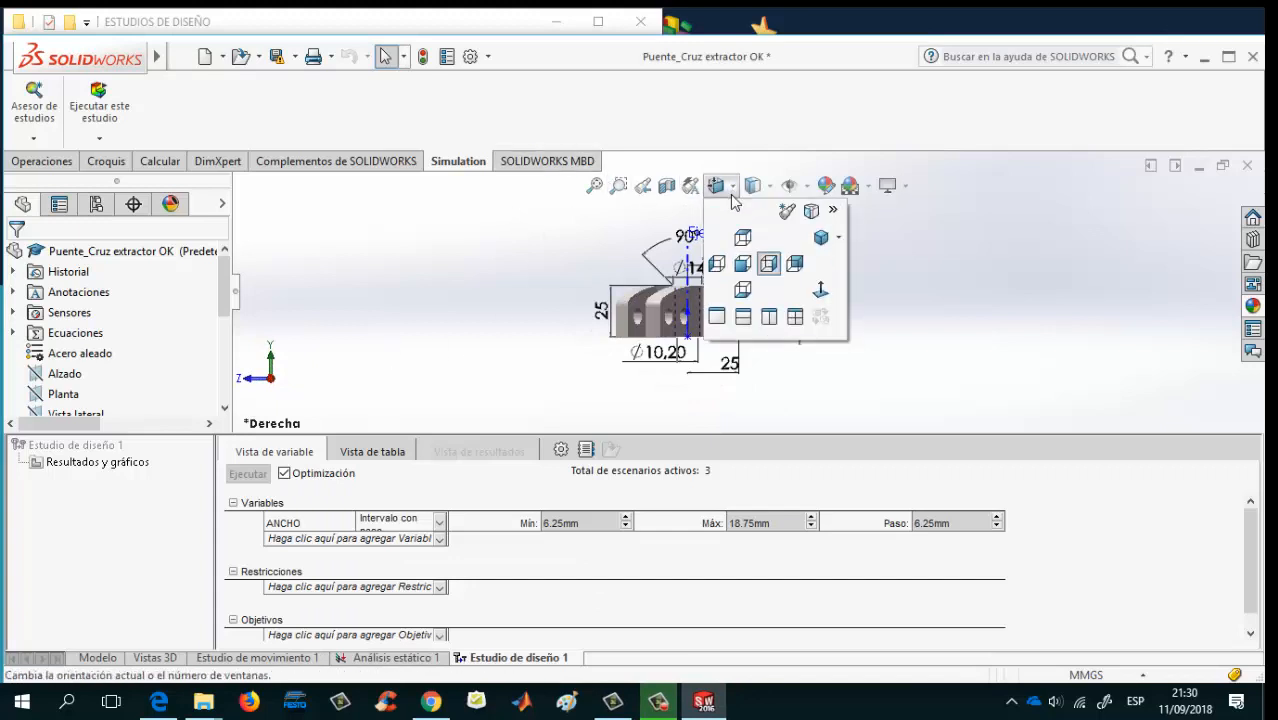
pyautogui.click(818, 238)
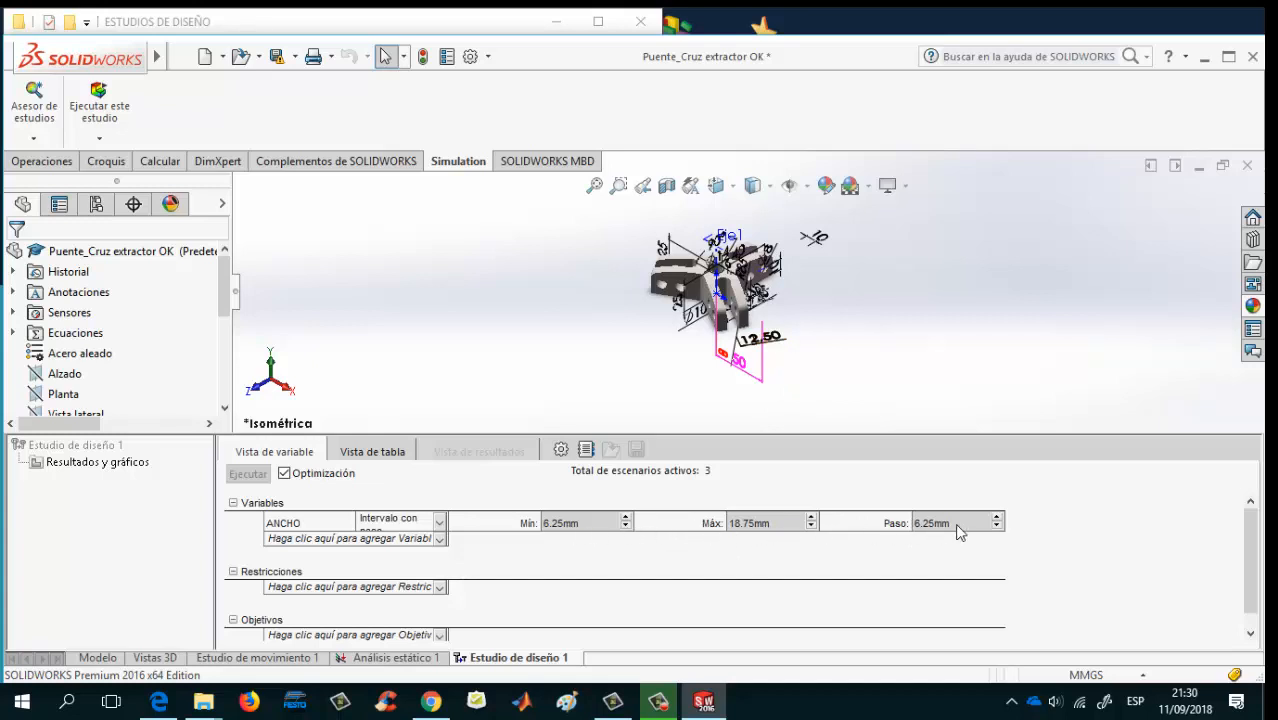
pyautogui.click(598, 521)
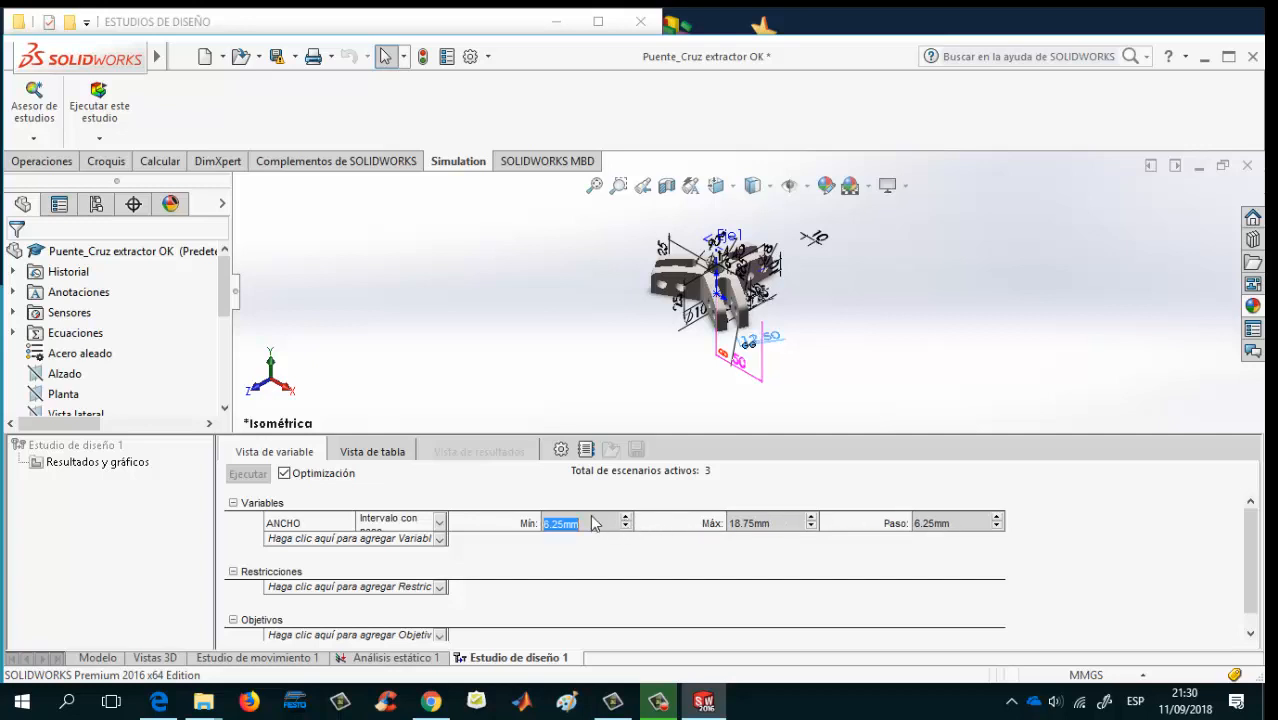
pyautogui.write('12')
pyautogui.click(778, 527)
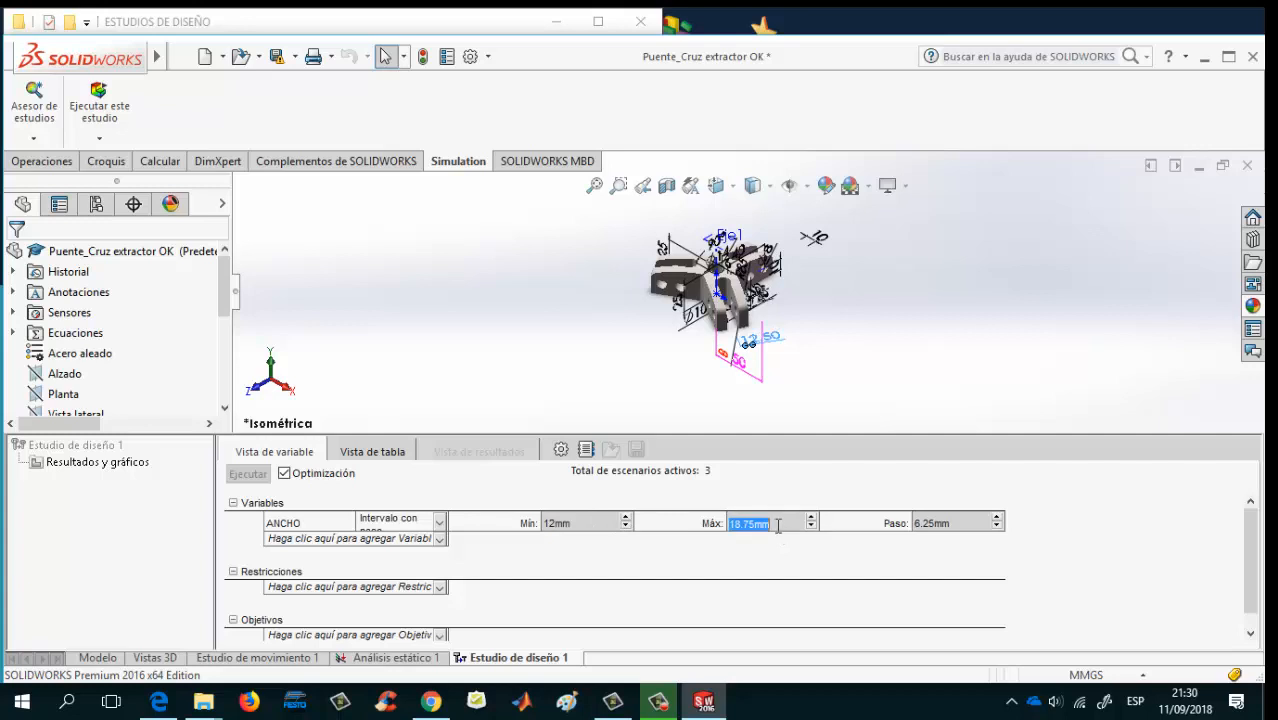
pyautogui.write('18')
pyautogui.click(955, 523)
pyautogui.write('1')
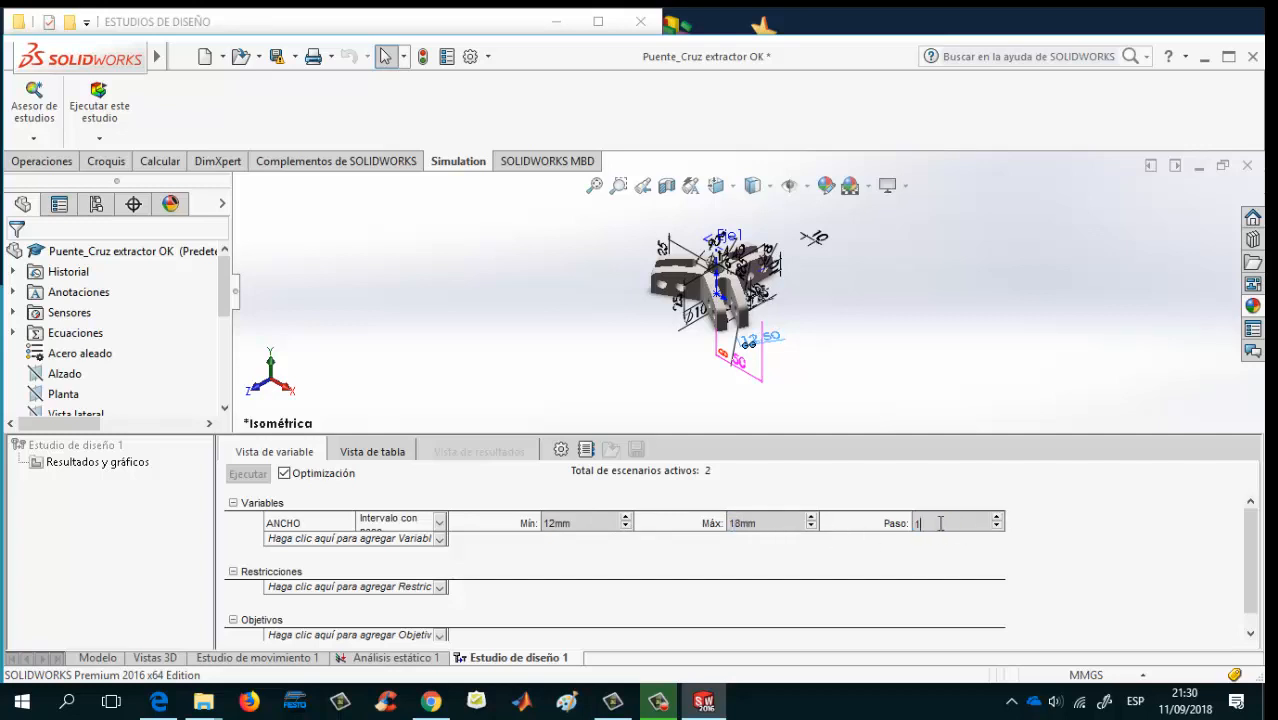
pyautogui.press('Return')
# Add the Tensión1 sensor as a less-than constraint and the Masa1 sensor as a goal to minimize
pyautogui.click(441, 591)
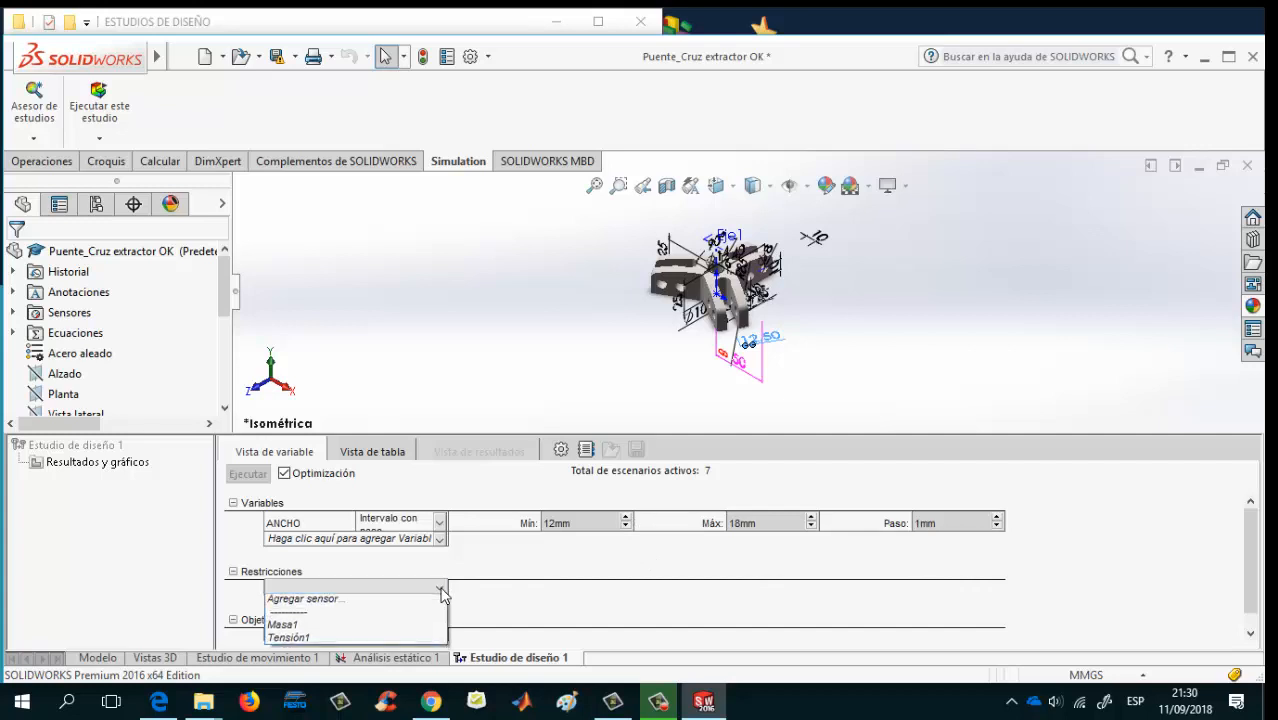
pyautogui.click(323, 641)
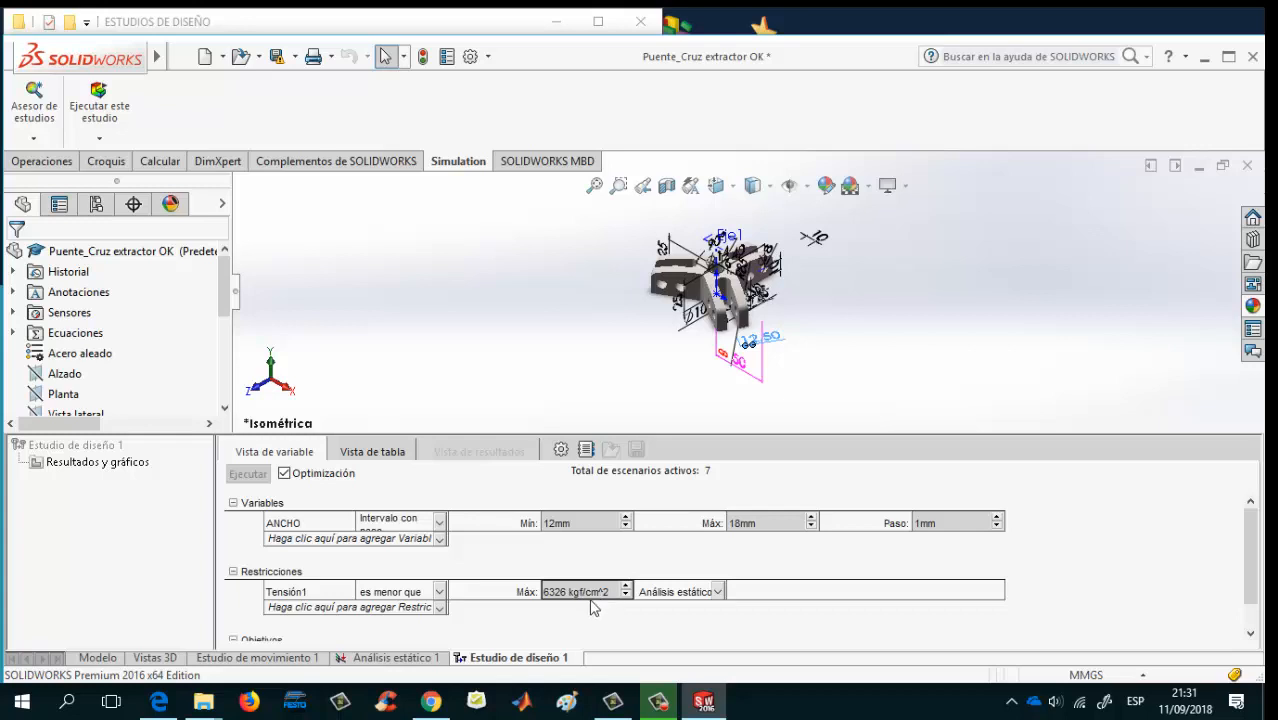
pyautogui.scroll(-1, 727, 620)
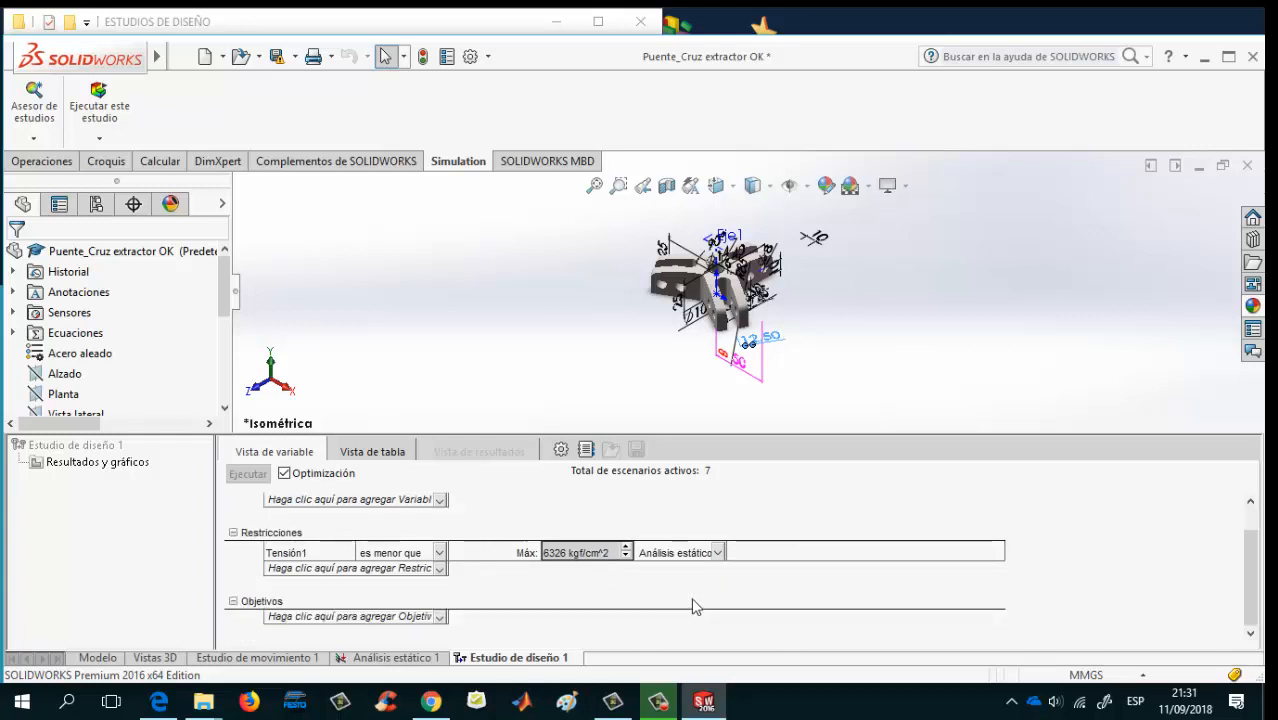
pyautogui.click(441, 617)
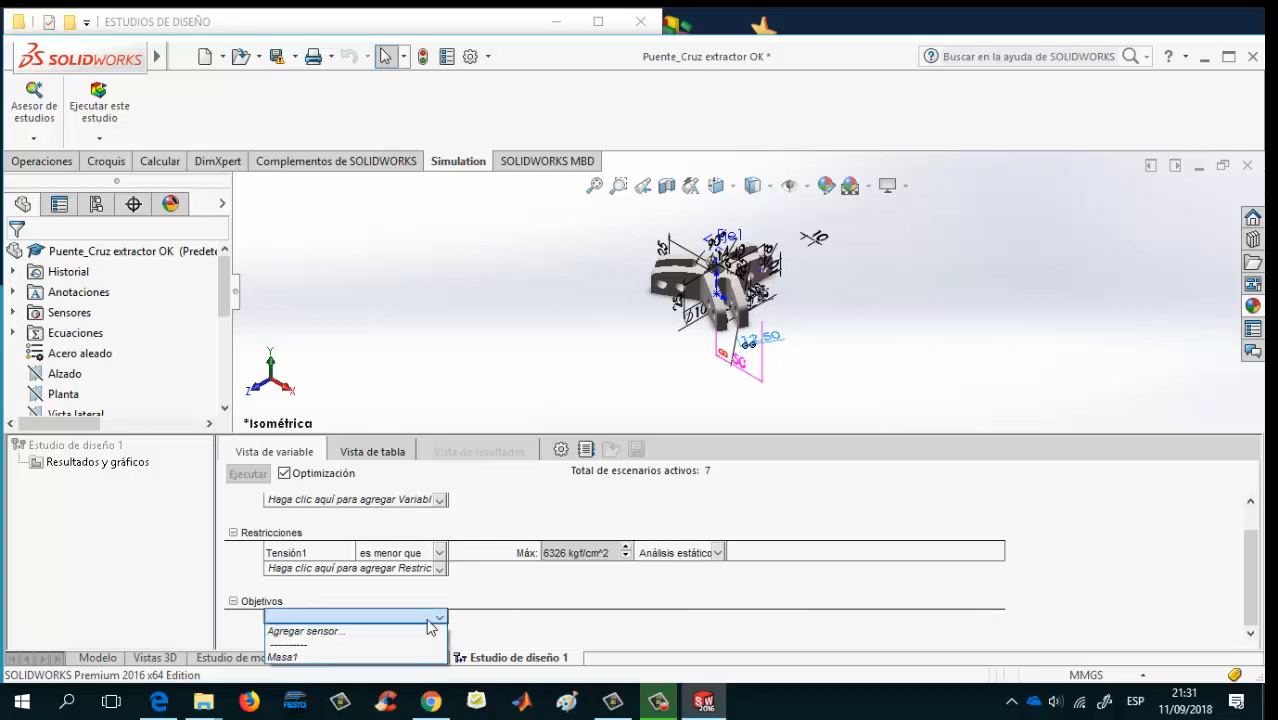
pyautogui.click(320, 660)
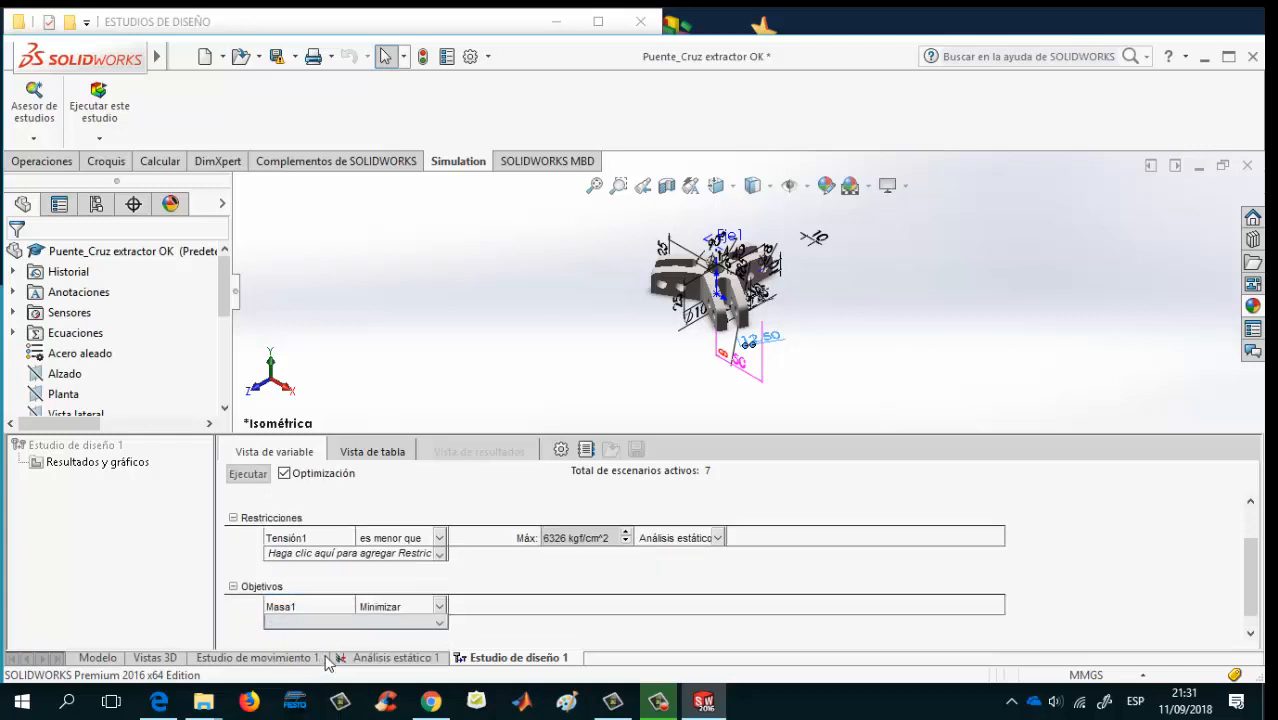
# Enlarge the design study settings area slightly and run the optimization study
pyautogui.scroll(1, 588, 592)
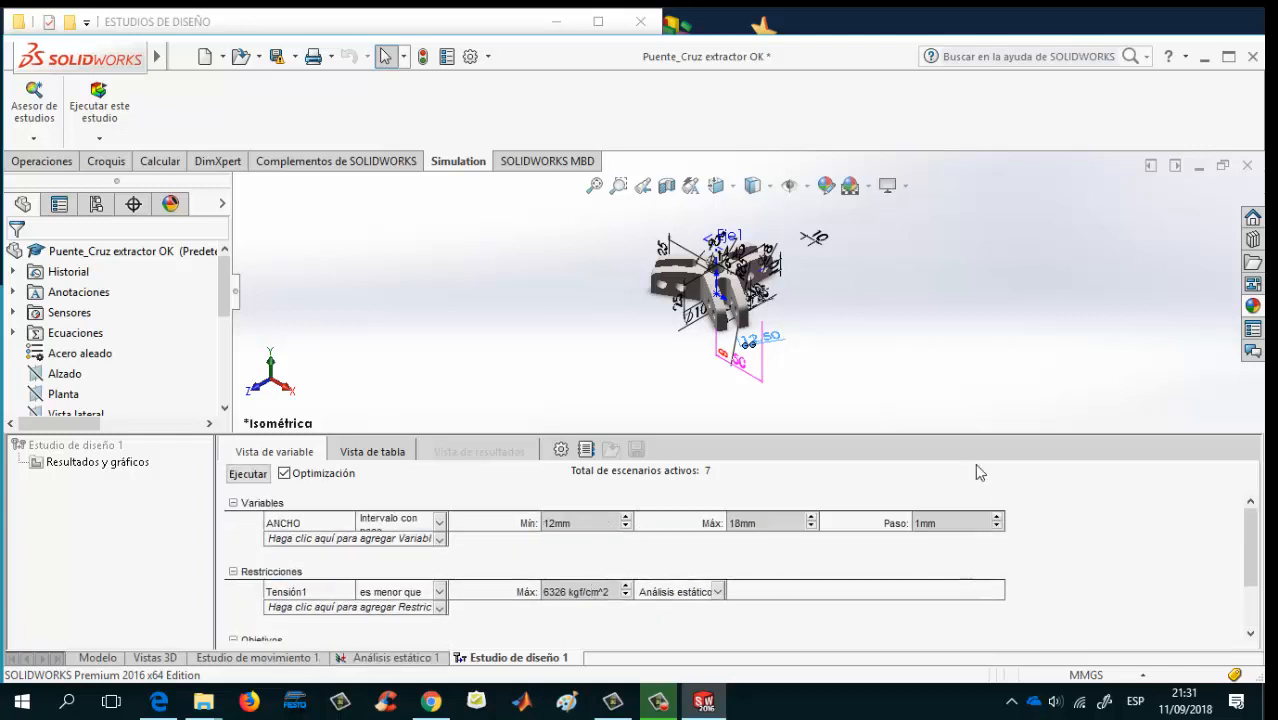
pyautogui.moveTo(933, 432); pyautogui.dragTo(933, 399)
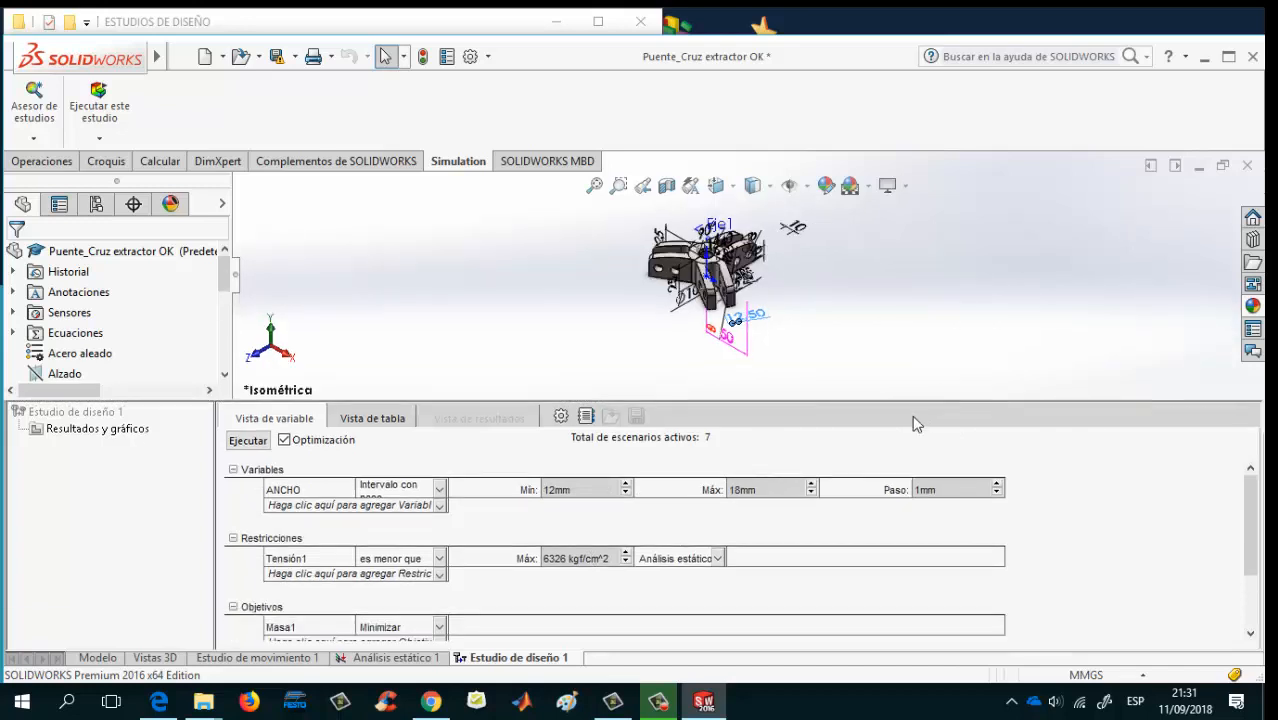
pyautogui.moveTo(1257, 508); pyautogui.dragTo(1257, 521)
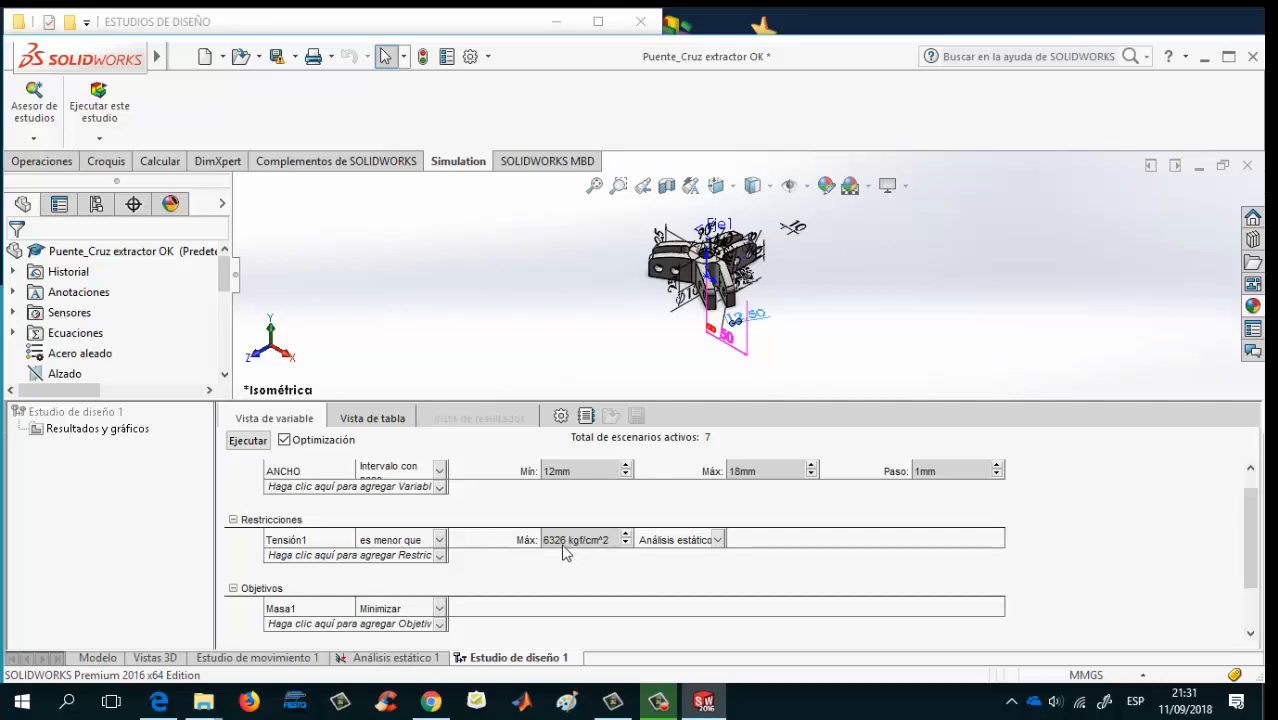
pyautogui.click(249, 441)
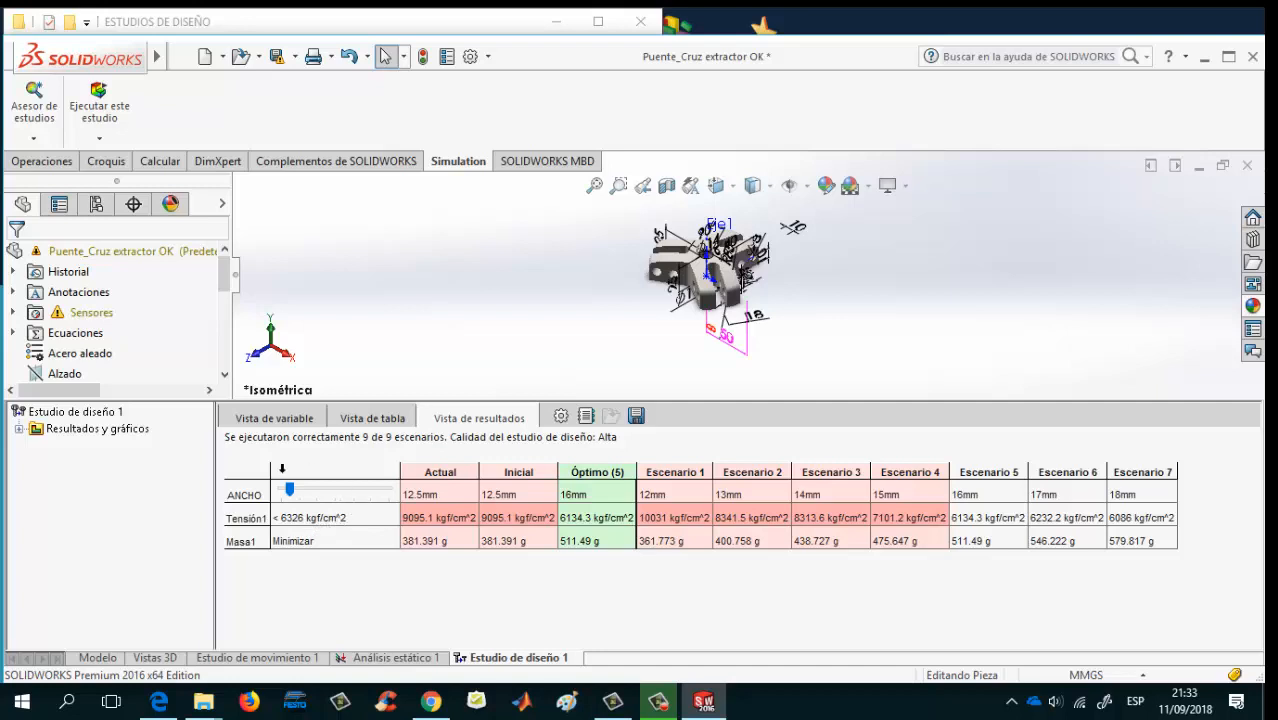
# Return to the study's variable settings and raise the ANCHO minimum to 15 mm
pyautogui.click(296, 420)
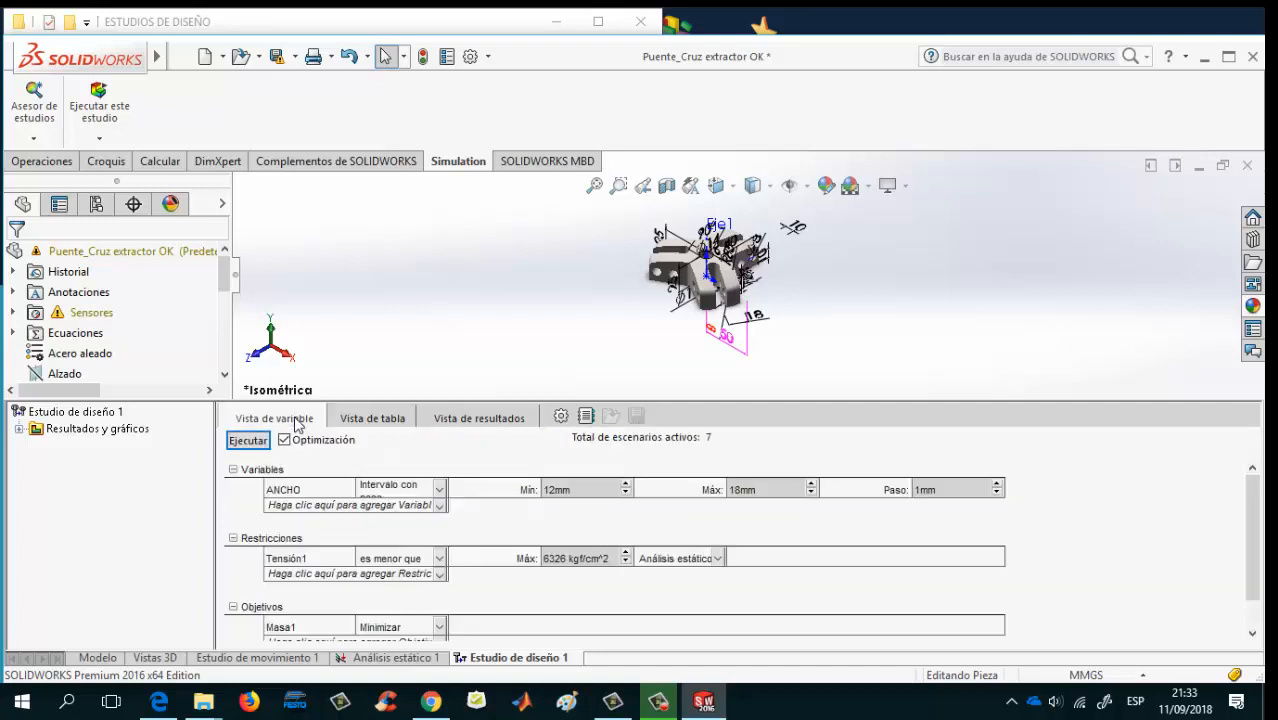
pyautogui.click(626, 485)
pyautogui.click(626, 485)
pyautogui.click(626, 485)
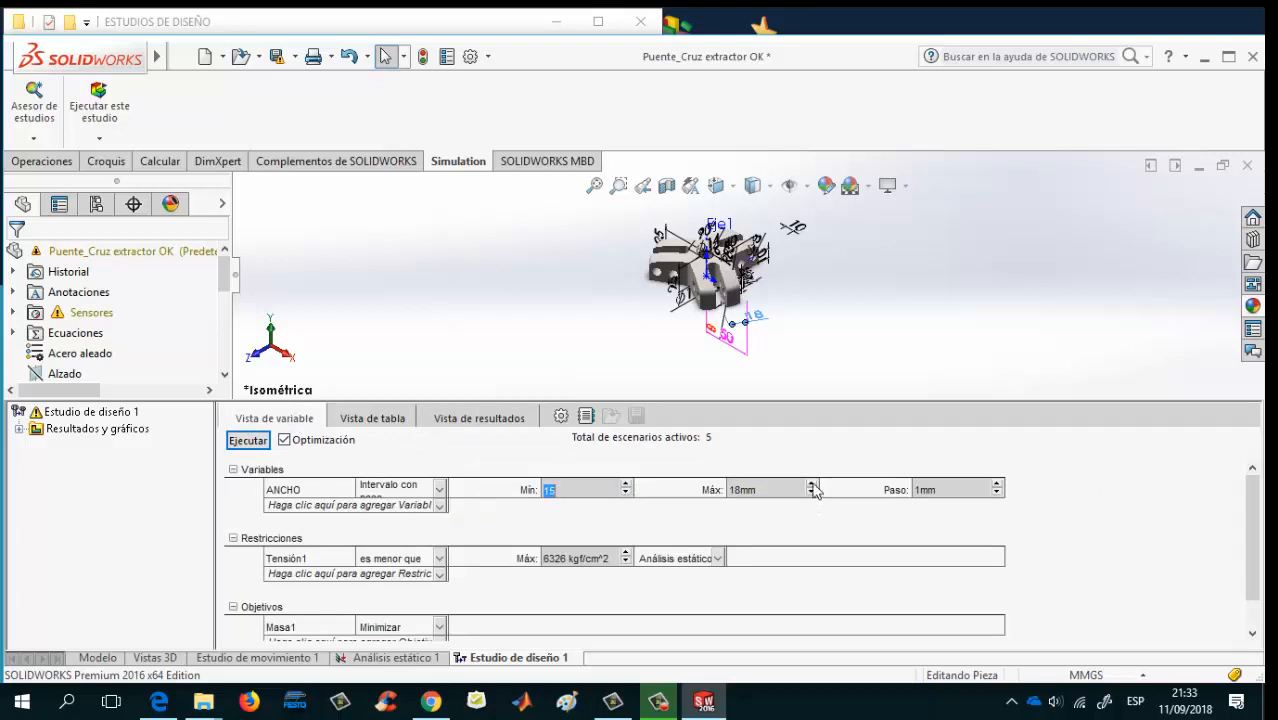
# Set the ANCHO step to 0.2 mm and run the optimization study again
pyautogui.click(952, 491)
pyautogui.write('0,2')
pyautogui.click(945, 512)
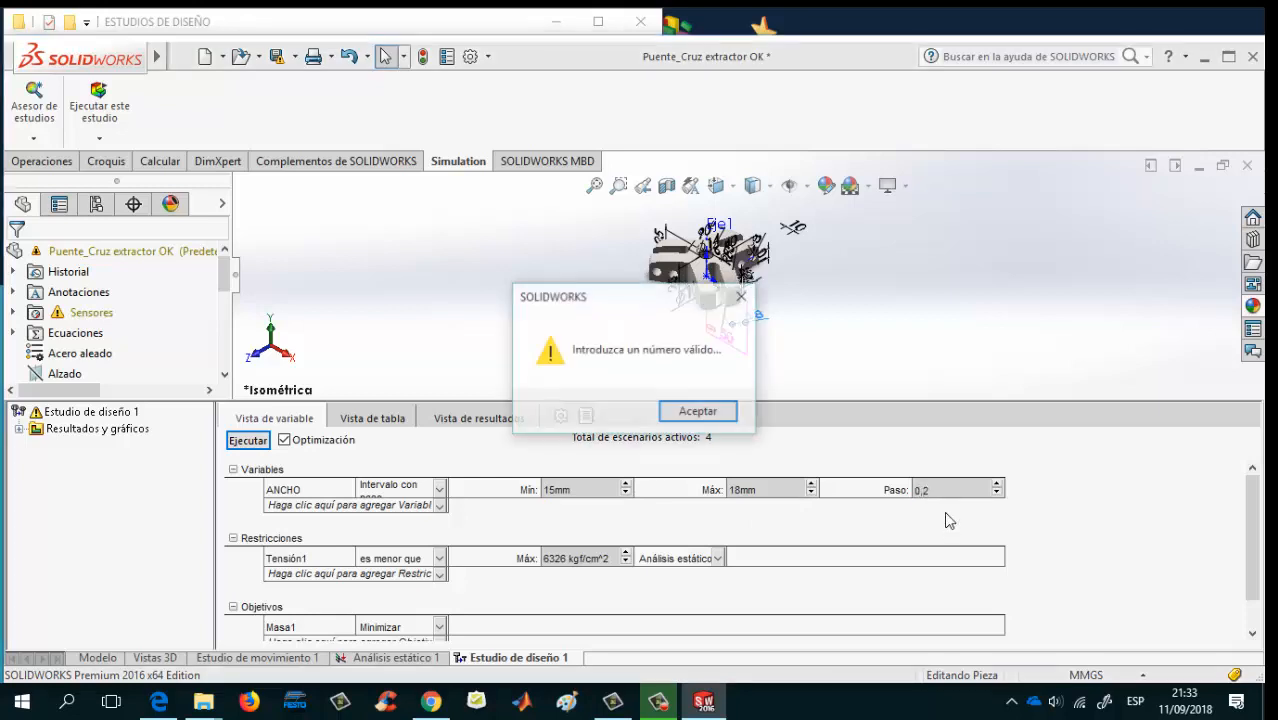
pyautogui.click(699, 412)
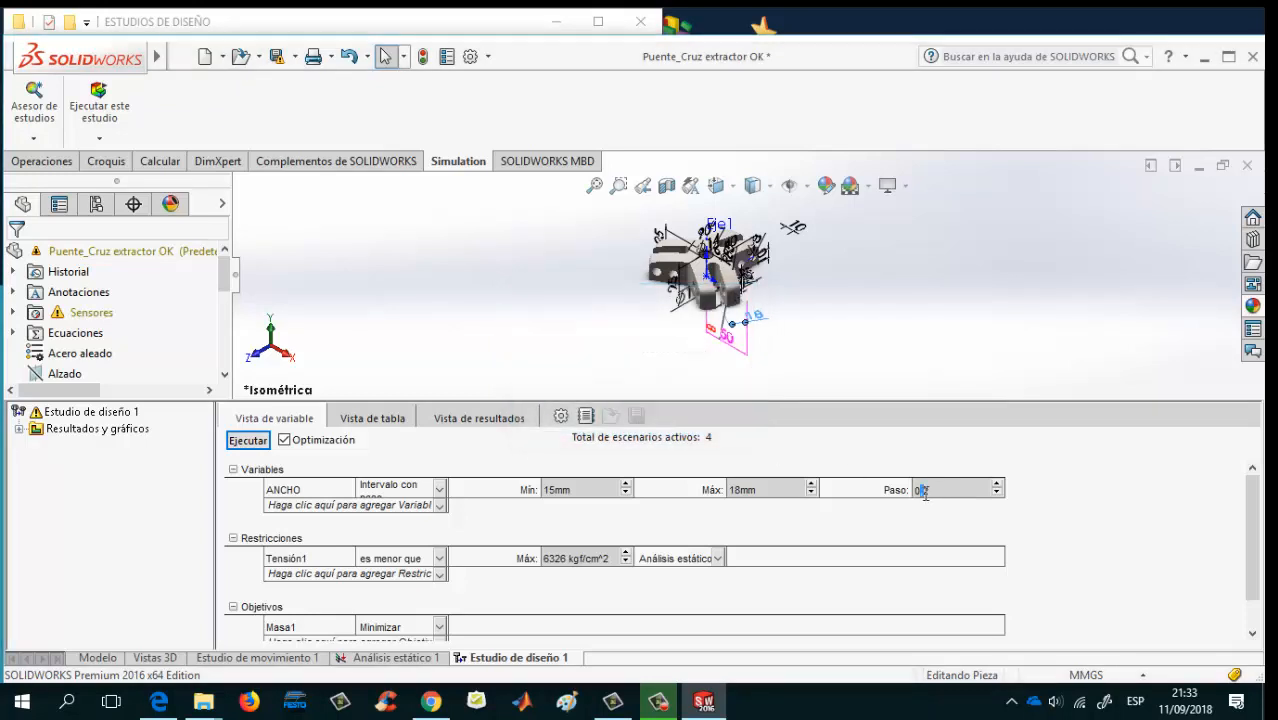
pyautogui.click(947, 511)
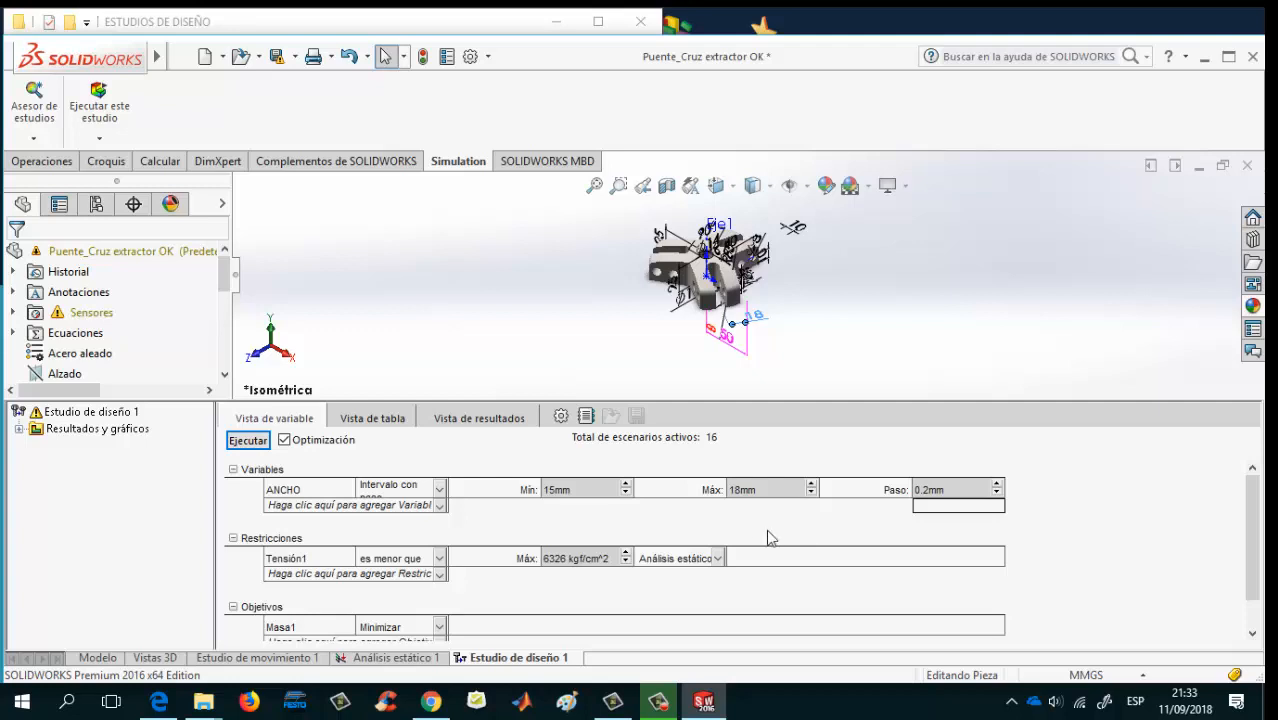
pyautogui.click(248, 440)
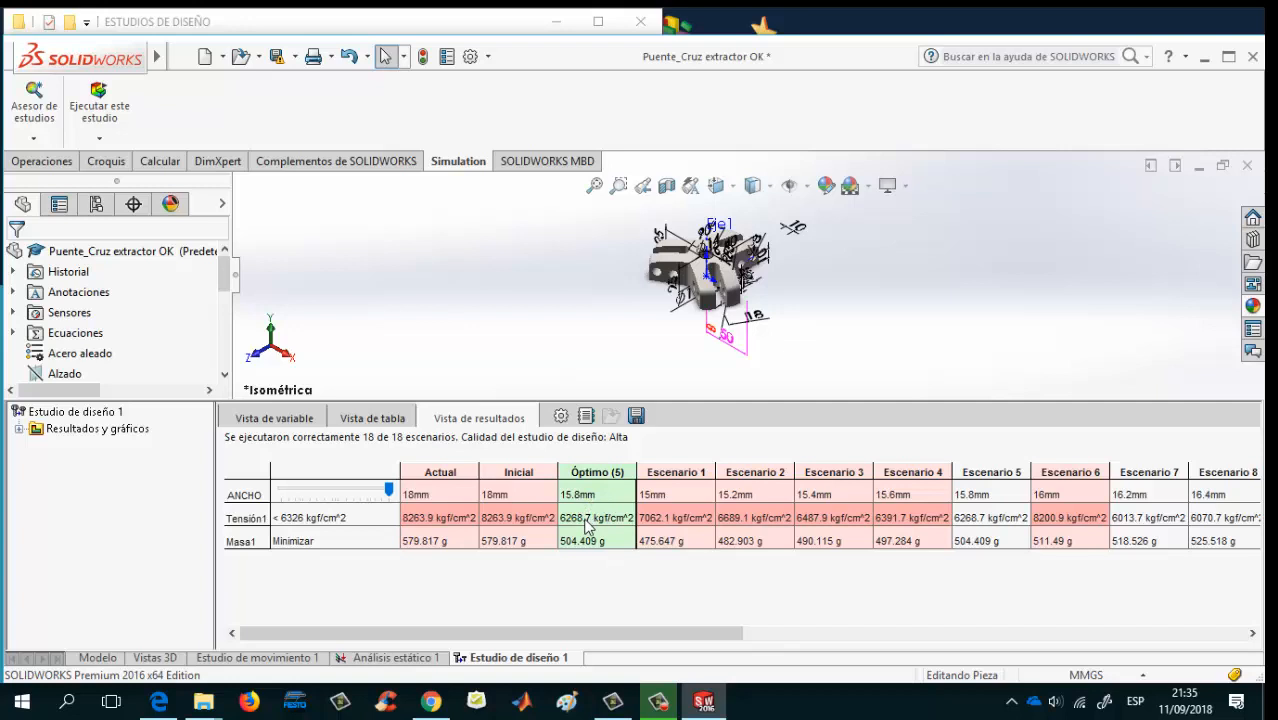
# Show the optimal result, Escenario 1 and Escenario 5 on the model in turn, moving the arm-width dimension clear of the part
pyautogui.click(602, 471)
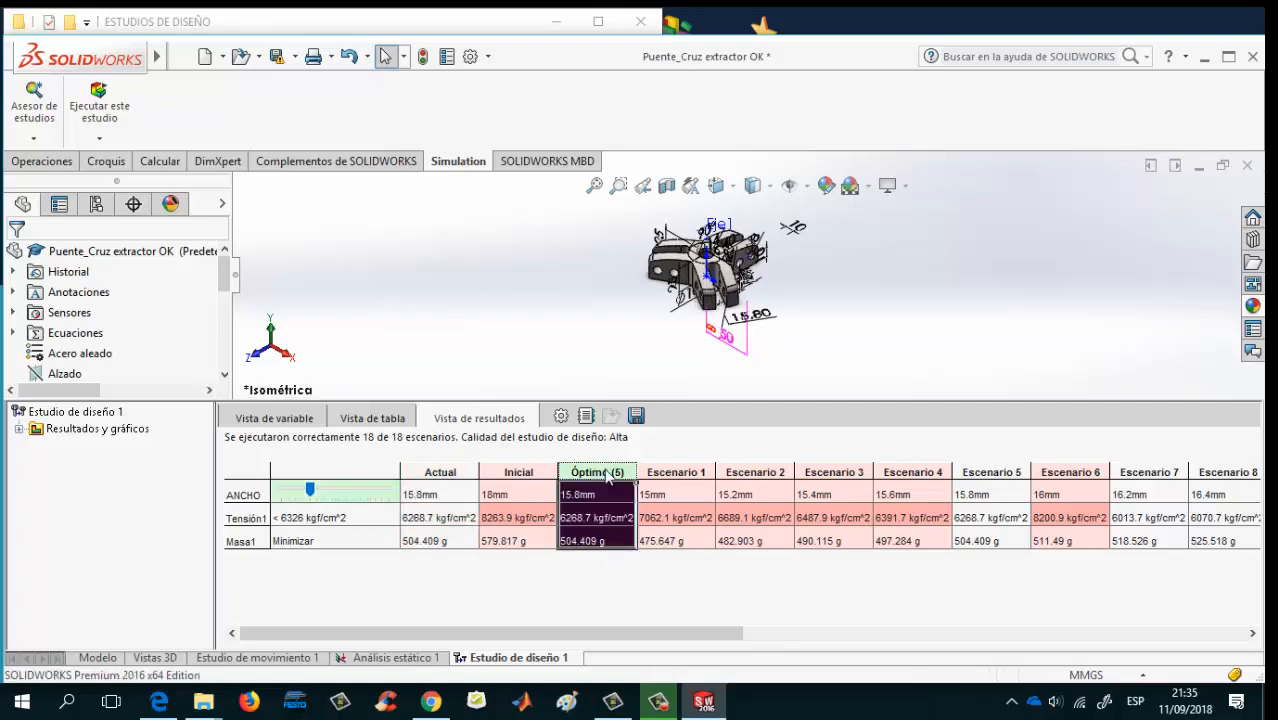
pyautogui.moveTo(765, 330); pyautogui.dragTo(818, 318)
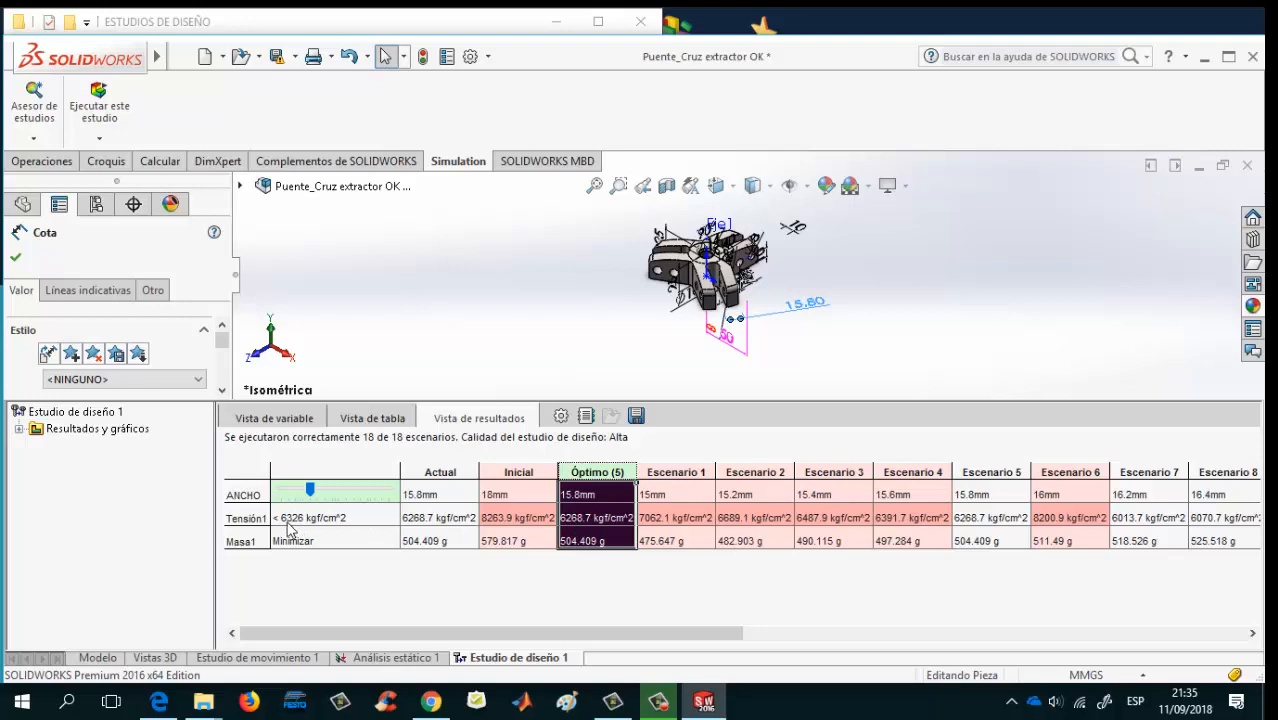
pyautogui.click(694, 470)
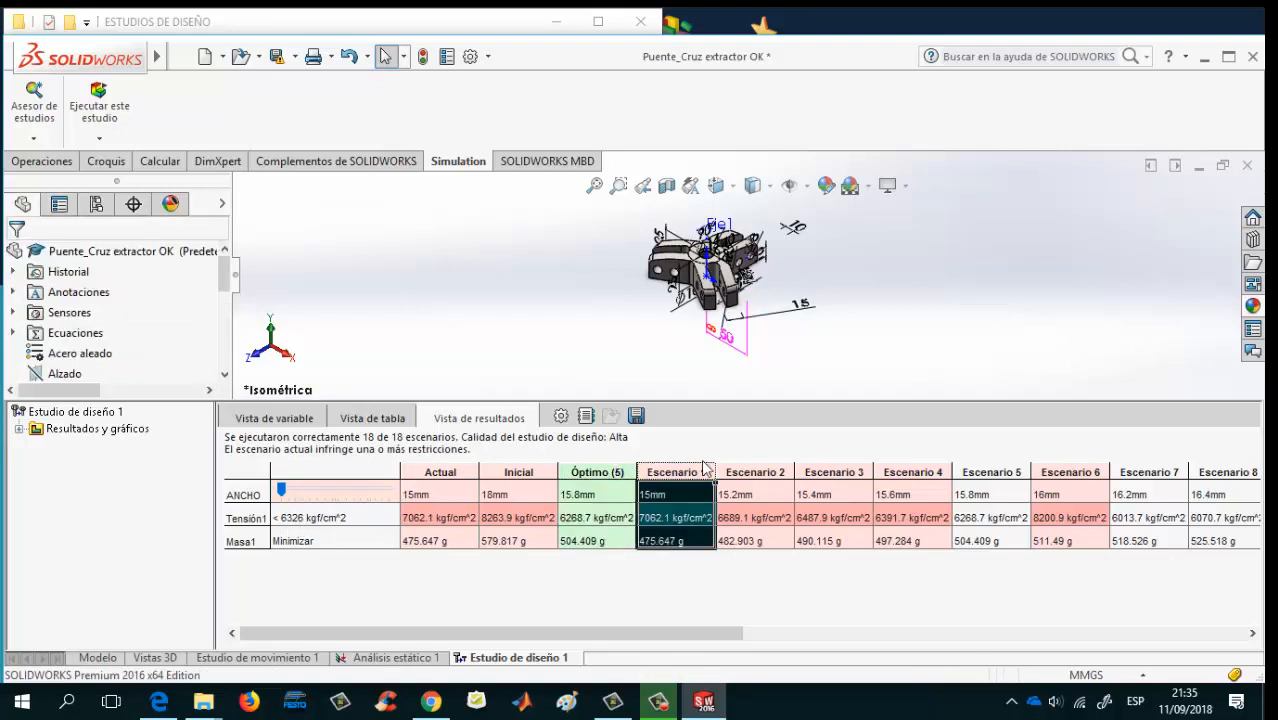
pyautogui.click(974, 470)
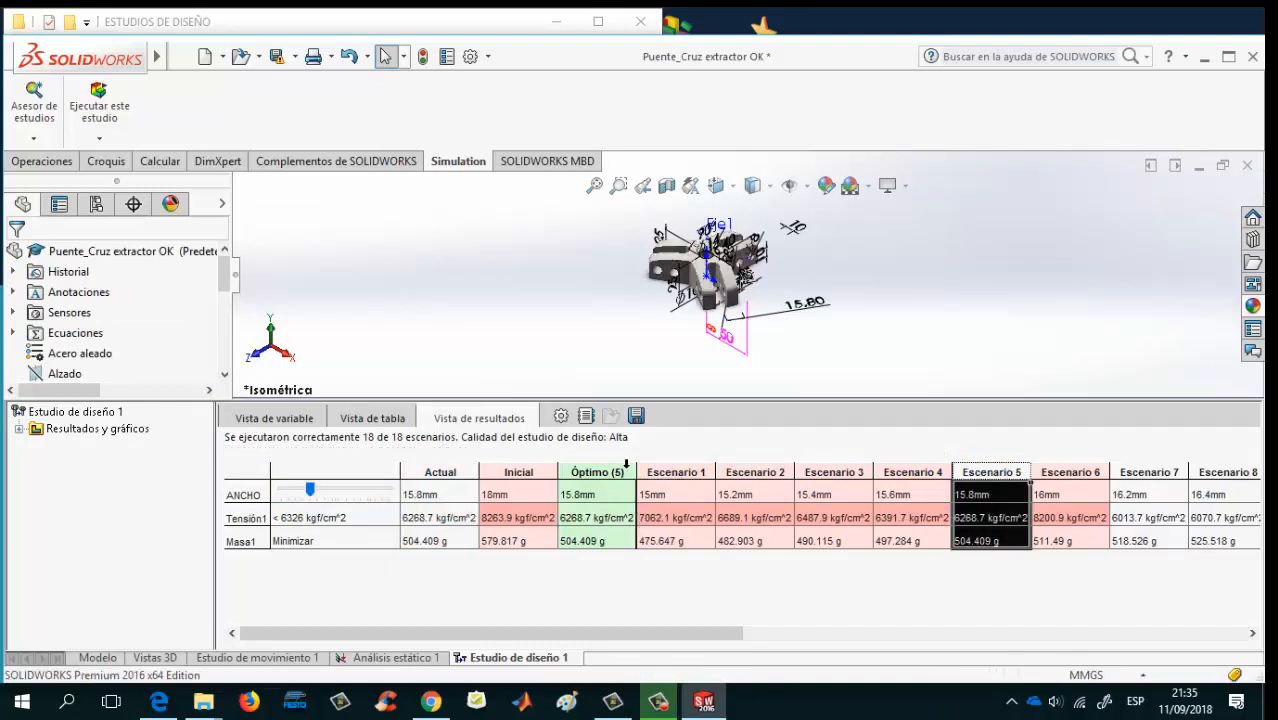